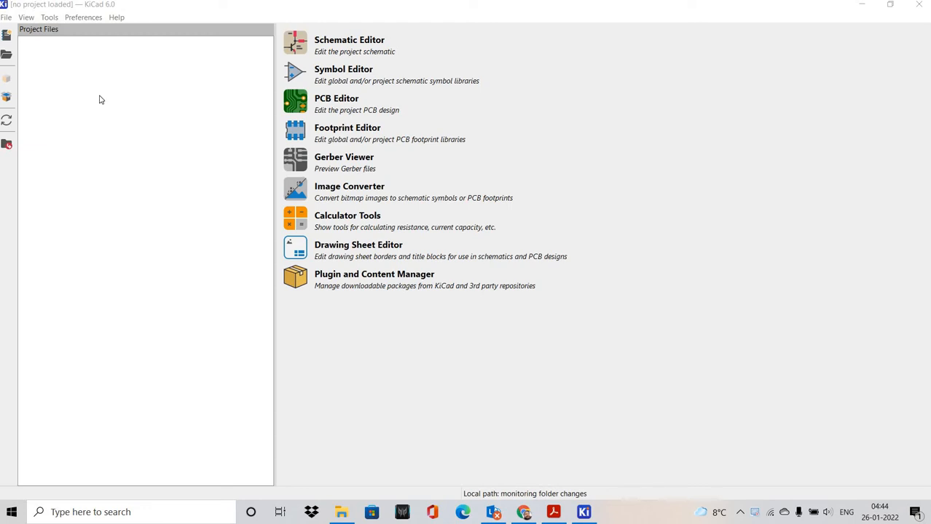
Create a new project named "How to create Parent sheet" in the Youtube tutorials folder, with its own project folder
{"action": "left_click", "coordinate": [6, 18]}
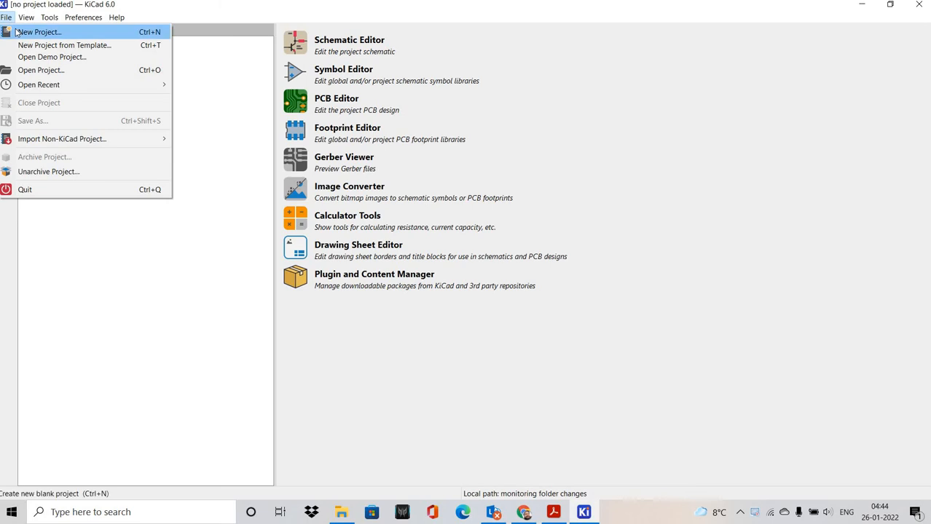
{"action": "left_click", "coordinate": [16, 32]}
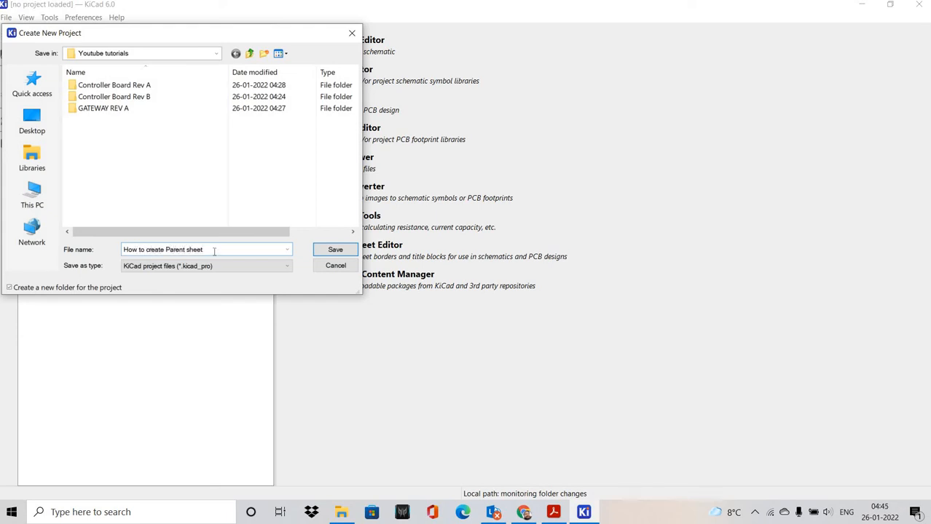
{"action": "left_click", "coordinate": [323, 252]}
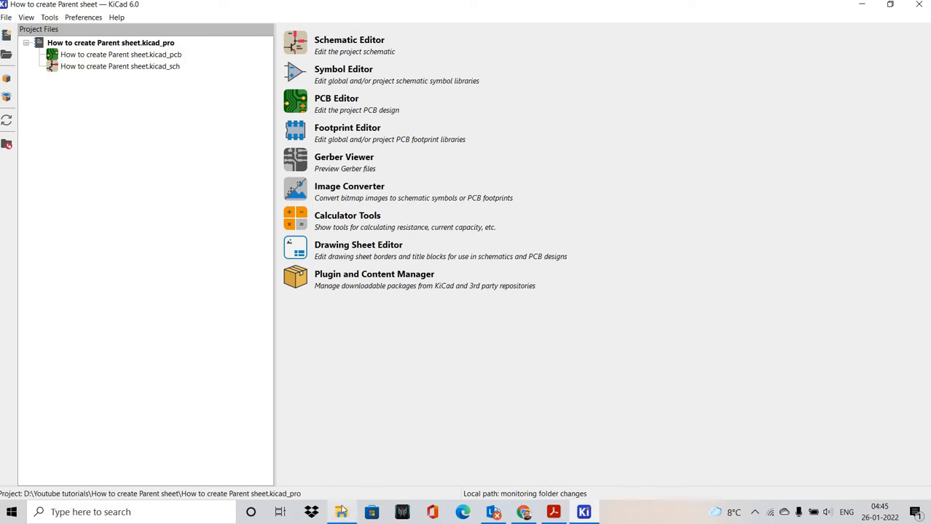
Switch to File Explorer to examine the files in the How to create Parent sheet folder, and return to KiCad
{"action": "mouse_move", "coordinate": [344, 516]}
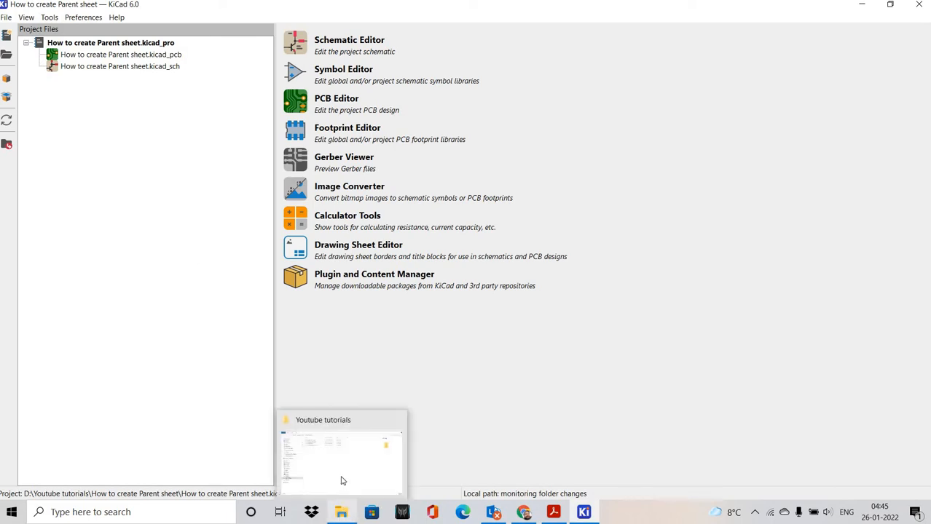
{"action": "left_click", "coordinate": [344, 453]}
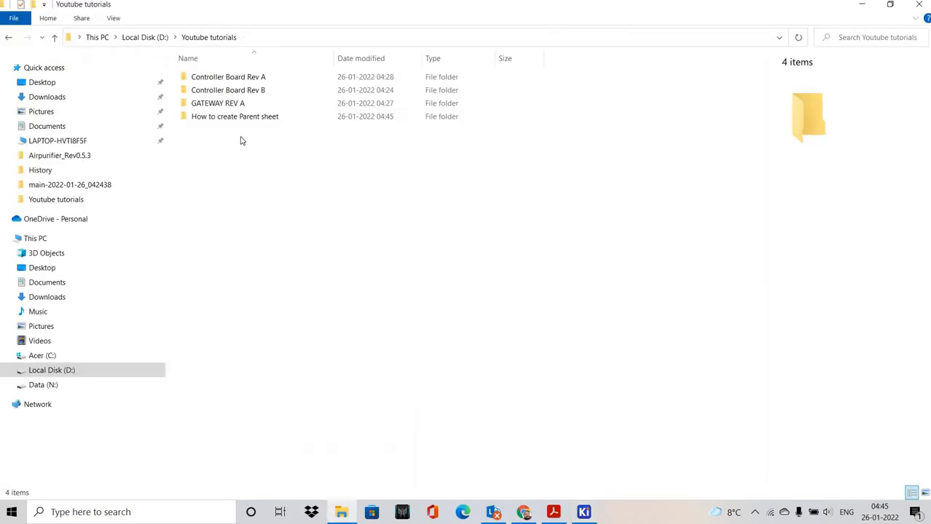
{"action": "left_click", "coordinate": [328, 124]}
{"action": "double_click", "coordinate": [328, 124]}
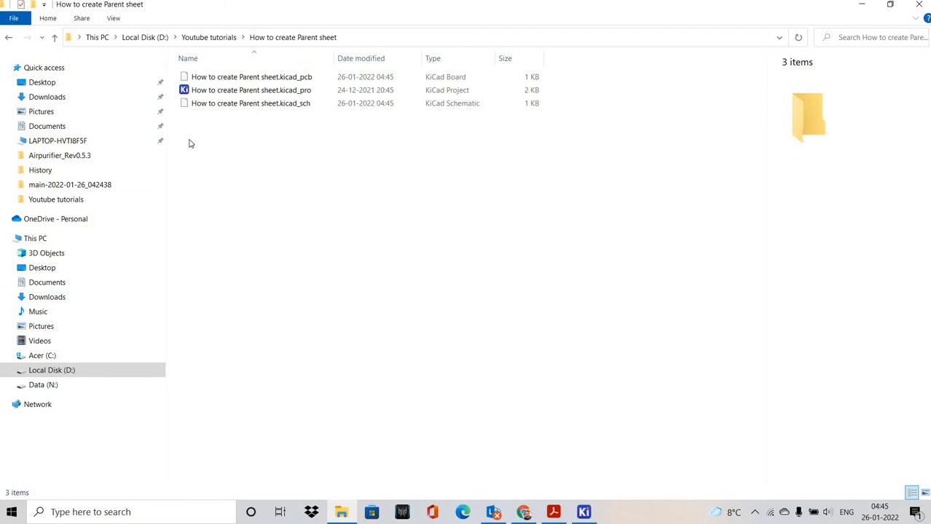
{"action": "key", "text": "alt+Tab"}
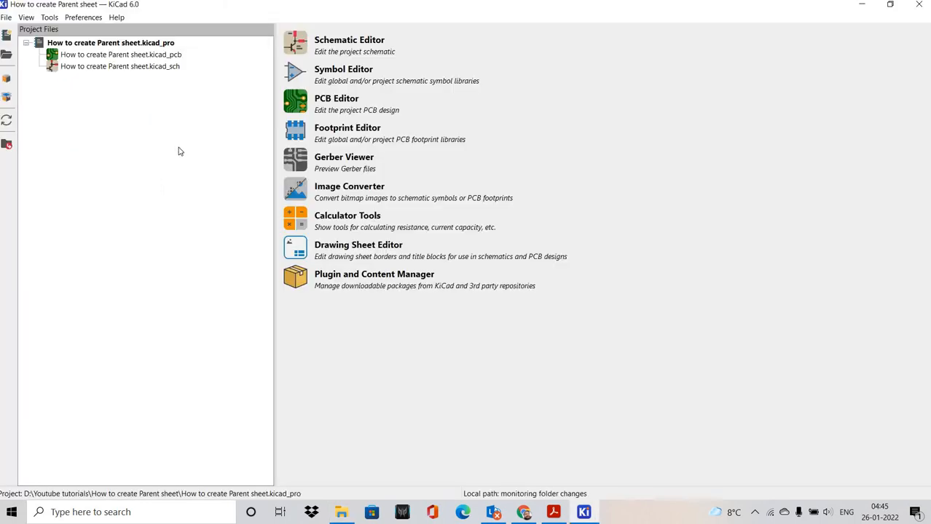
Open the project's schematic file and draw a hierarchical sheet about 950 by 1775 mils in the upper middle of the page
{"action": "double_click", "coordinate": [115, 69]}
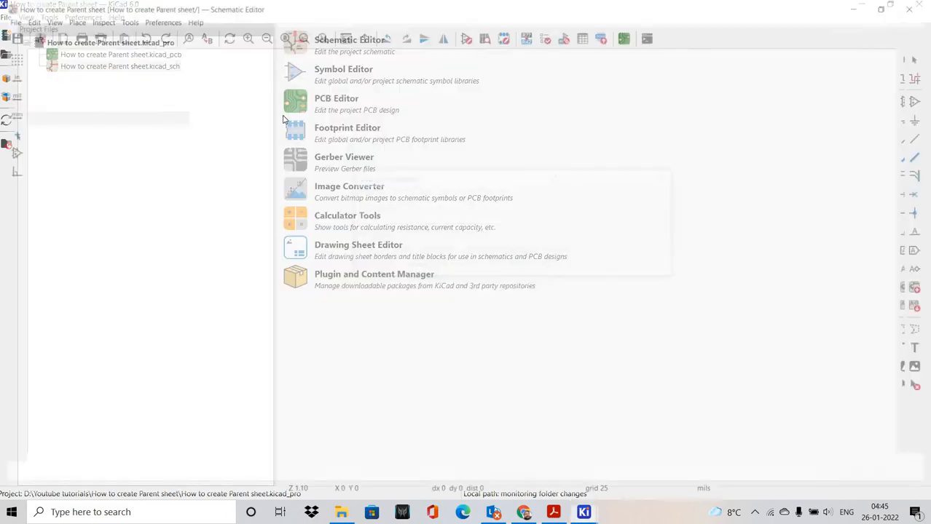
{"action": "left_click", "coordinate": [898, 15]}
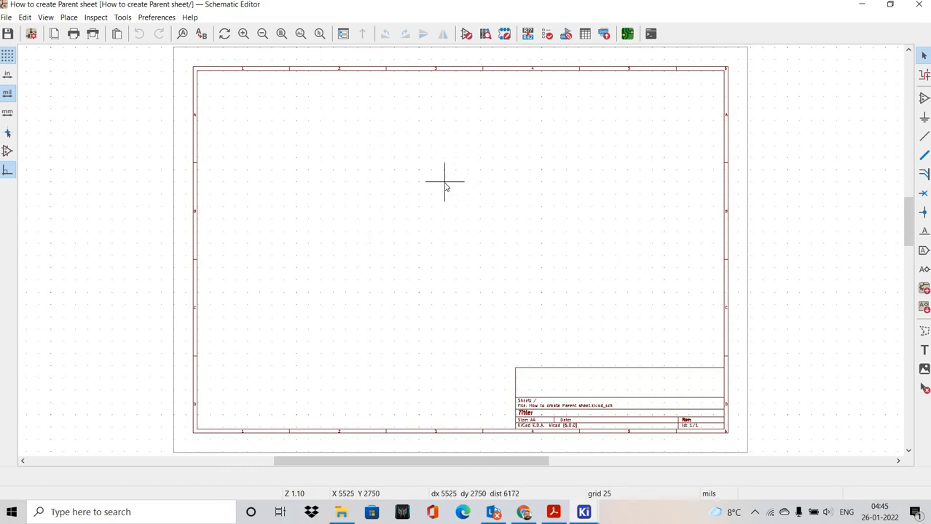
{"action": "right_click", "coordinate": [422, 128]}
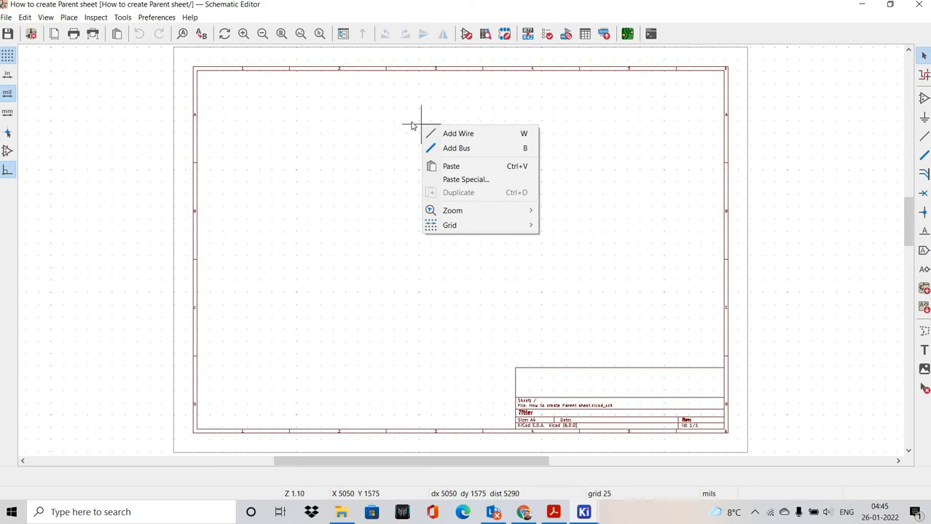
{"action": "key", "text": "Escape"}
{"action": "key", "text": "s"}
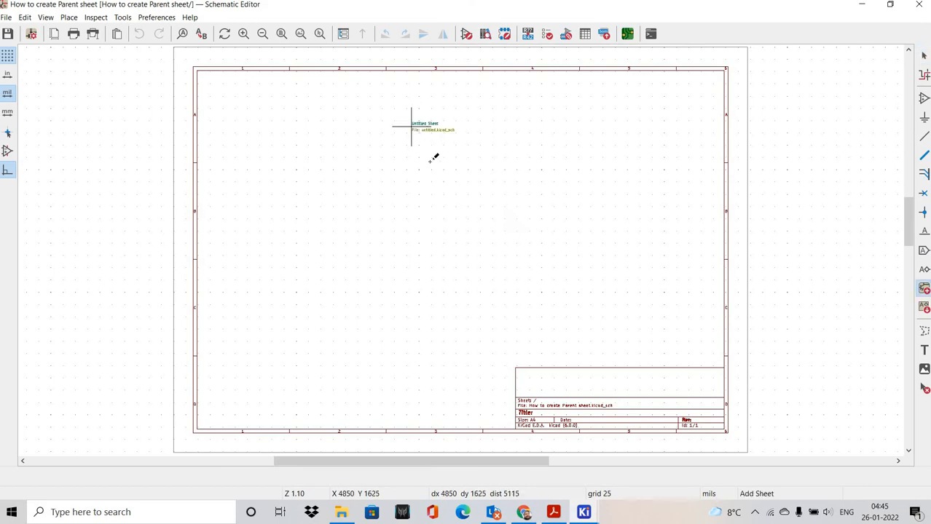
{"action": "left_click", "coordinate": [458, 216]}
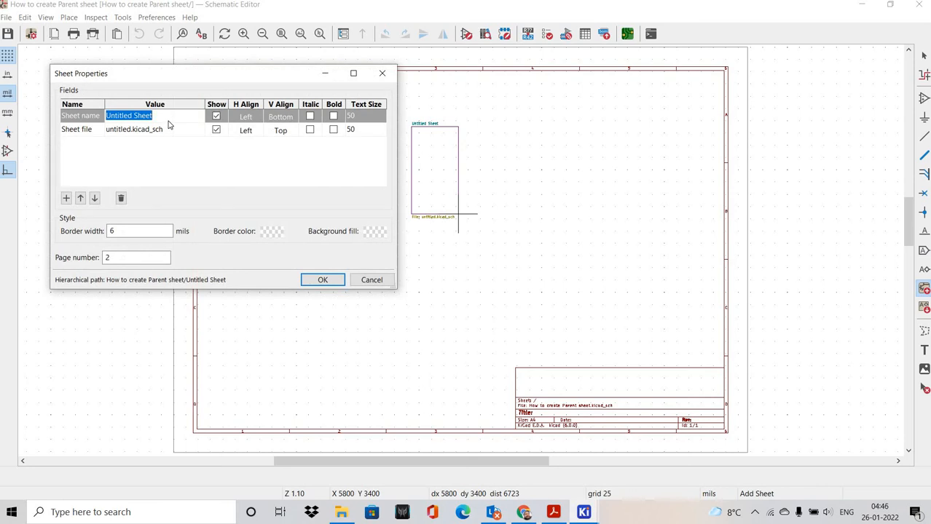
Set both the new sheet's name and its sheet file to MCU
{"action": "type", "text": "m"}
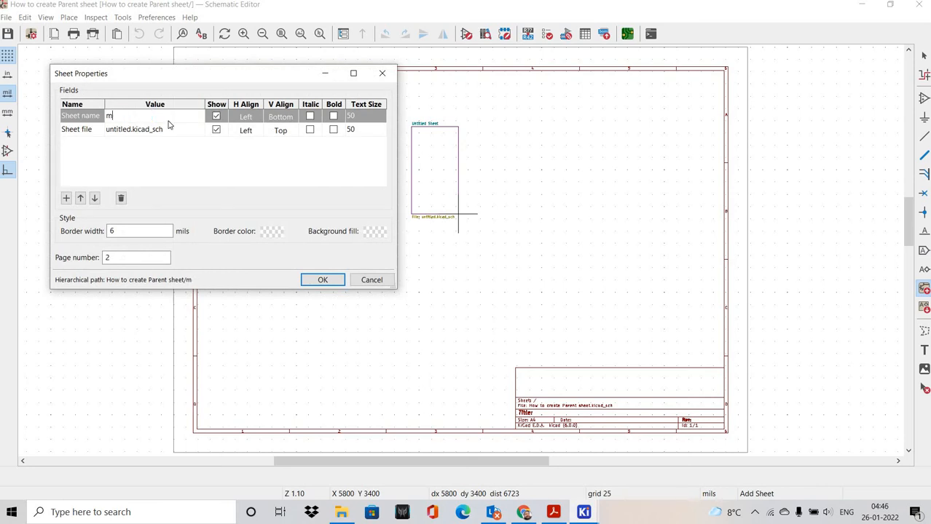
{"action": "key", "text": "BackSpace"}
{"action": "key", "text": "Caps_Lock"}
{"action": "type", "text": "MCU"}
{"action": "left_click_drag", "start_coordinate": [129, 118], "coordinate": [100, 122]}
{"action": "key", "text": "ctrl+c"}
{"action": "left_click", "coordinate": [136, 131]}
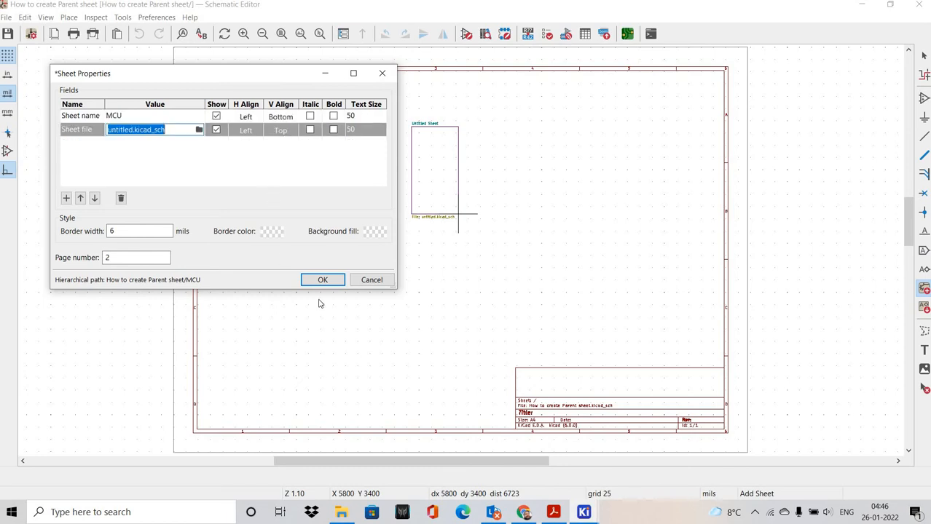
{"action": "key", "text": "ctrl+v"}
{"action": "left_click", "coordinate": [323, 280]}
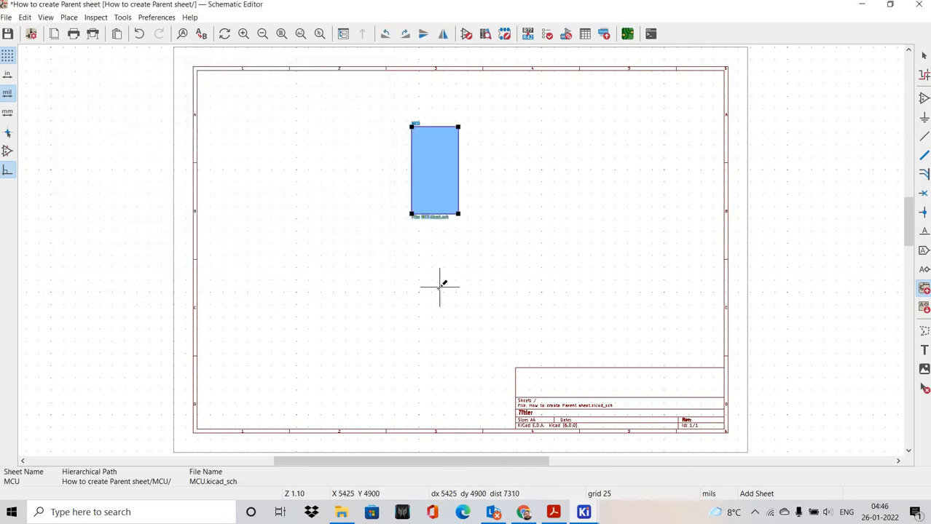
{"action": "left_click", "coordinate": [440, 283]}
{"action": "right_click", "coordinate": [456, 295]}
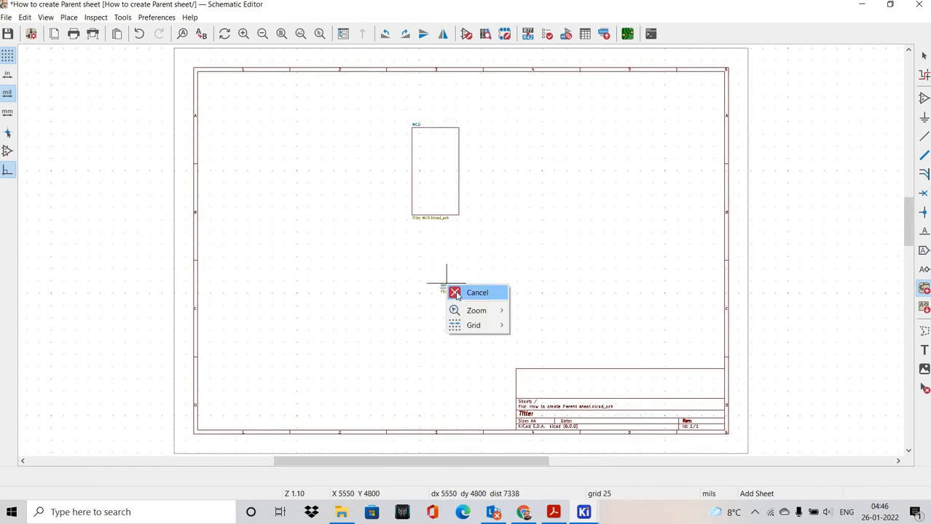
{"action": "left_click", "coordinate": [456, 293]}
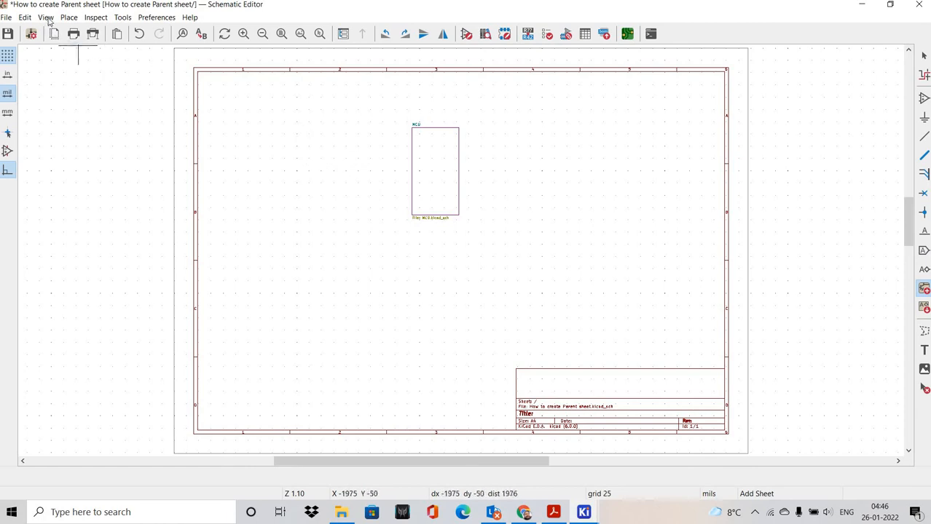
{"action": "left_click", "coordinate": [45, 17]}
{"action": "mouse_move", "coordinate": [69, 17]}
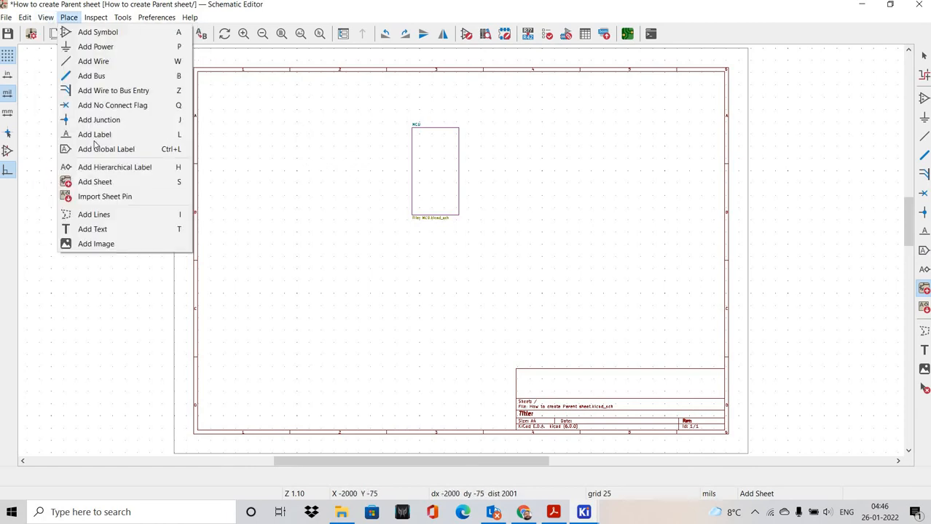
{"action": "left_click", "coordinate": [104, 182]}
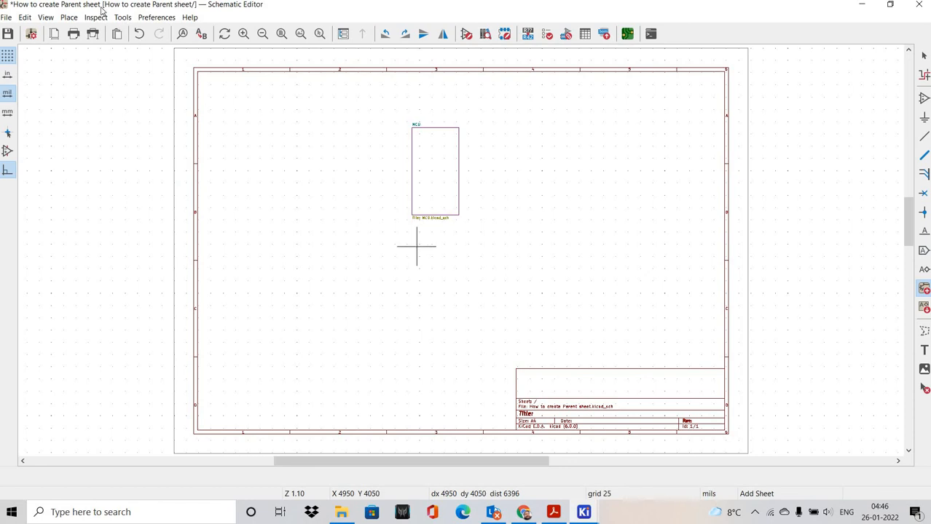
{"action": "left_click", "coordinate": [68, 15]}
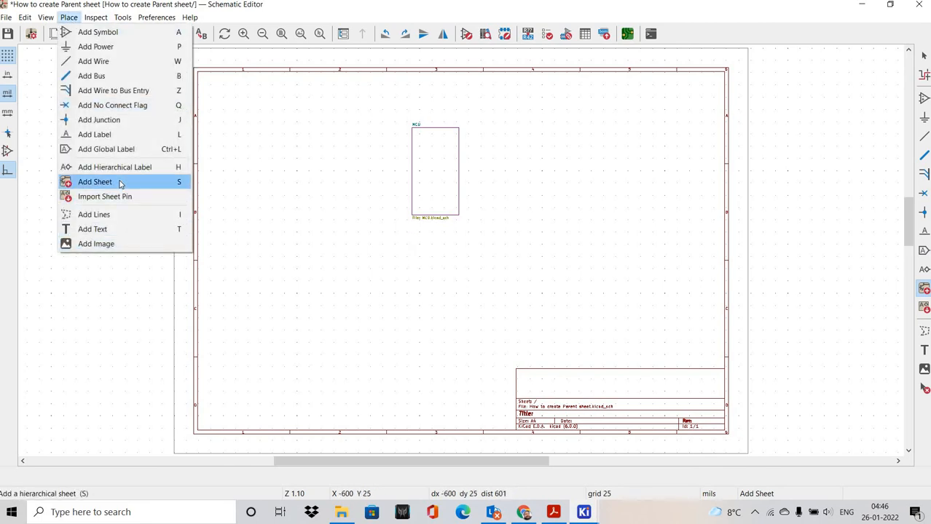
{"action": "left_click", "coordinate": [121, 184]}
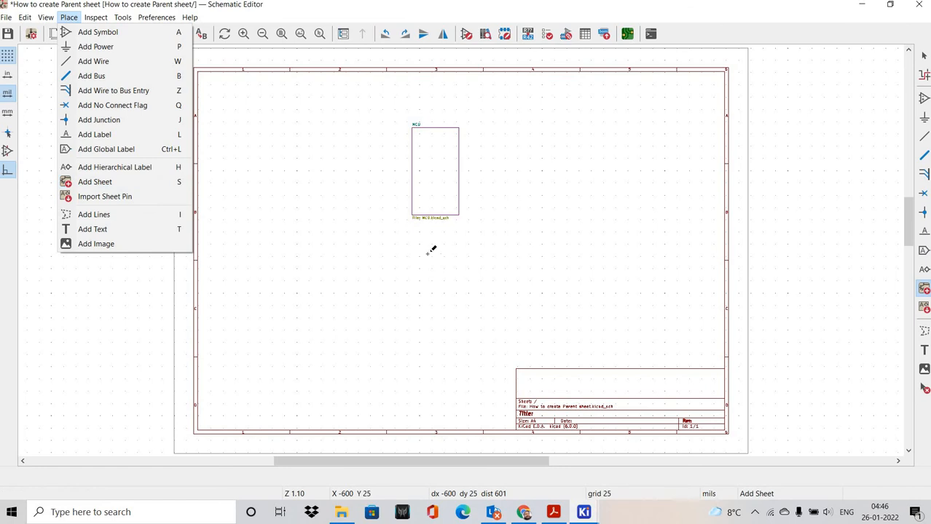
{"action": "left_click", "coordinate": [450, 251]}
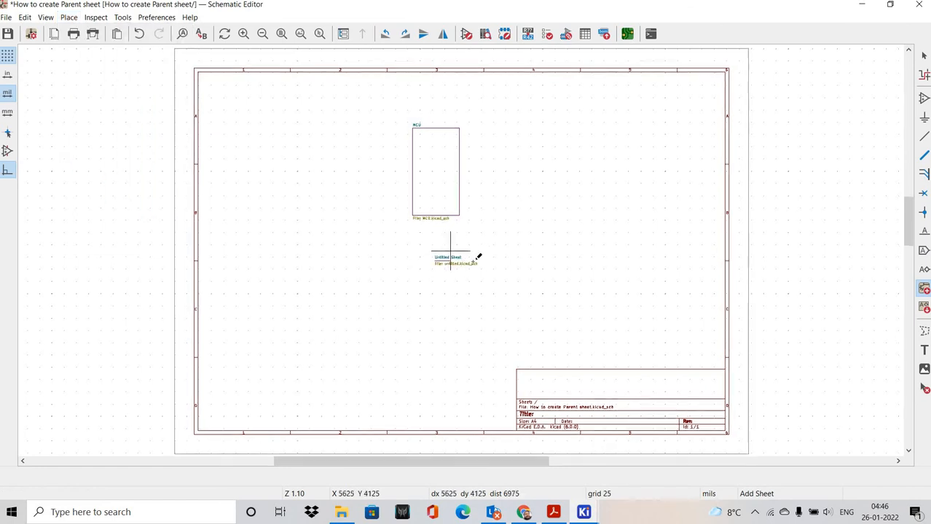
{"action": "right_click", "coordinate": [452, 253]}
{"action": "key", "text": "Escape"}
Draw a second hierarchical sheet about 950 by 1150 mils directly below the MCU sheet, matching its width
{"action": "scroll", "coordinate": [375, 236], "scroll_direction": "up", "scroll_amount": 2}
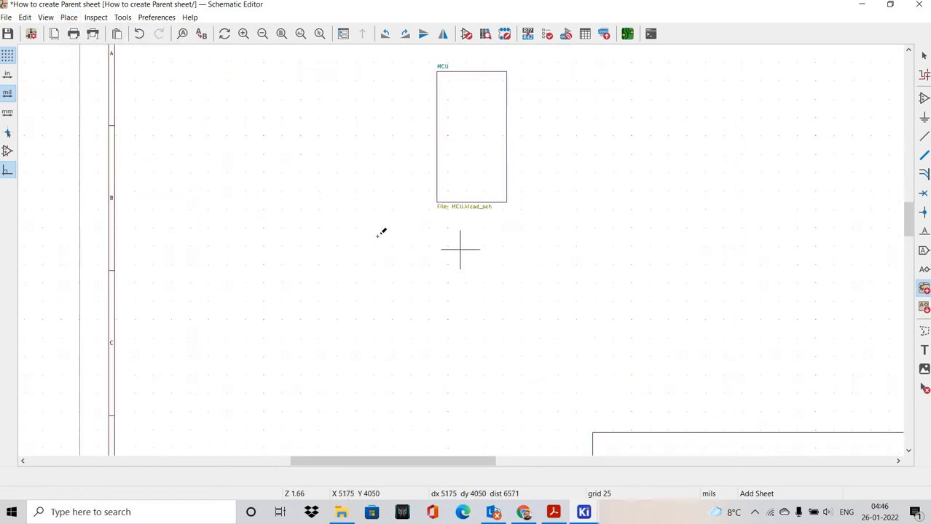
{"action": "middle_click_drag", "start_coordinate": [467, 245], "coordinate": [376, 233]}
{"action": "scroll", "coordinate": [374, 221], "scroll_direction": "up", "scroll_amount": 2}
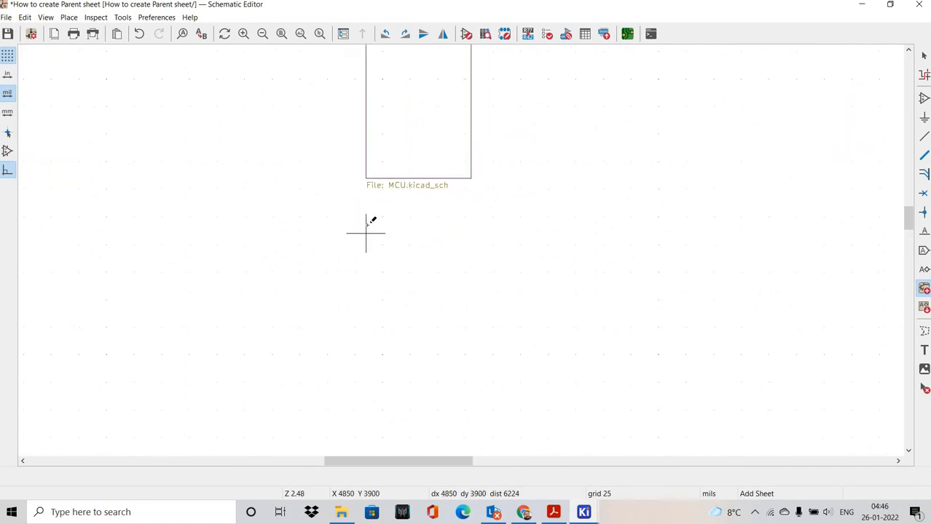
{"action": "left_click", "coordinate": [366, 224]}
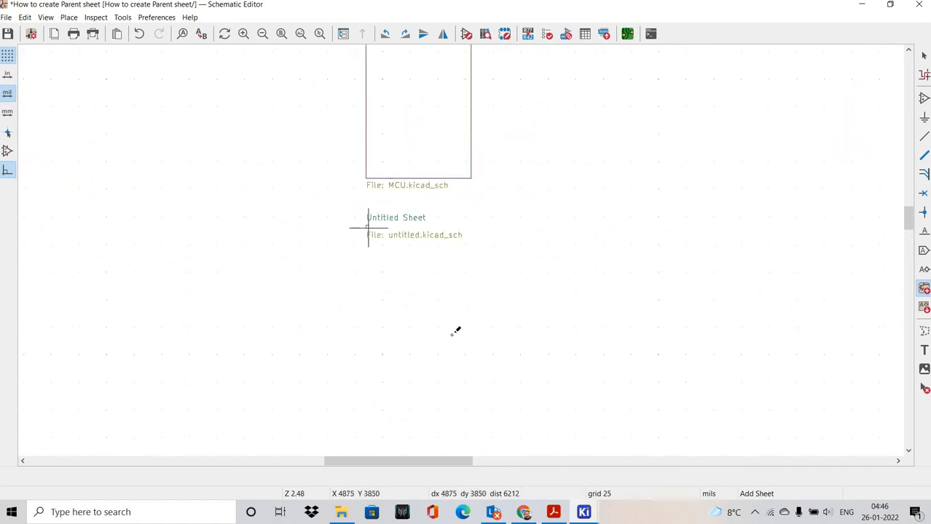
{"action": "left_click", "coordinate": [472, 353]}
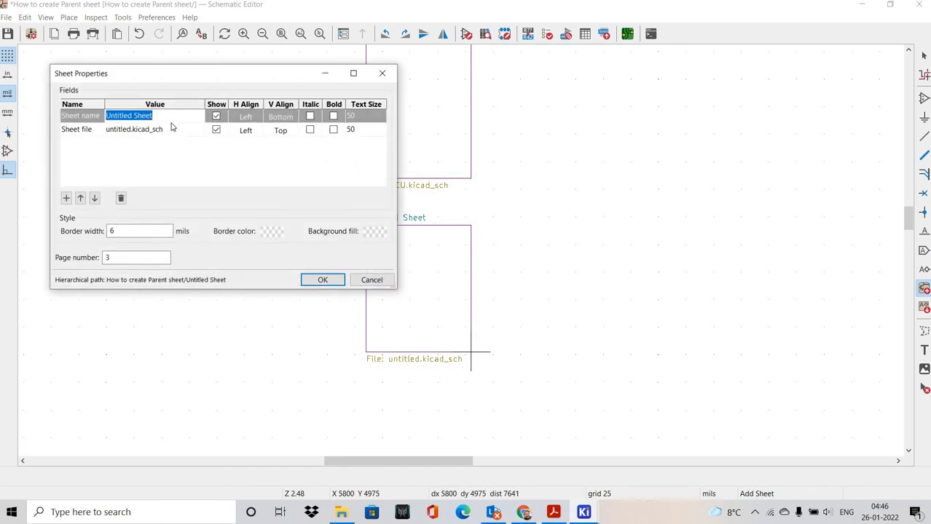
Set both the second sheet's name and its sheet file to "Power supply"
{"action": "type", "text": "POWER"}
{"action": "key", "text": "BackSpace"}
{"action": "key", "text": "BackSpace"}
{"action": "key", "text": "BackSpace"}
{"action": "key", "text": "BackSpace"}
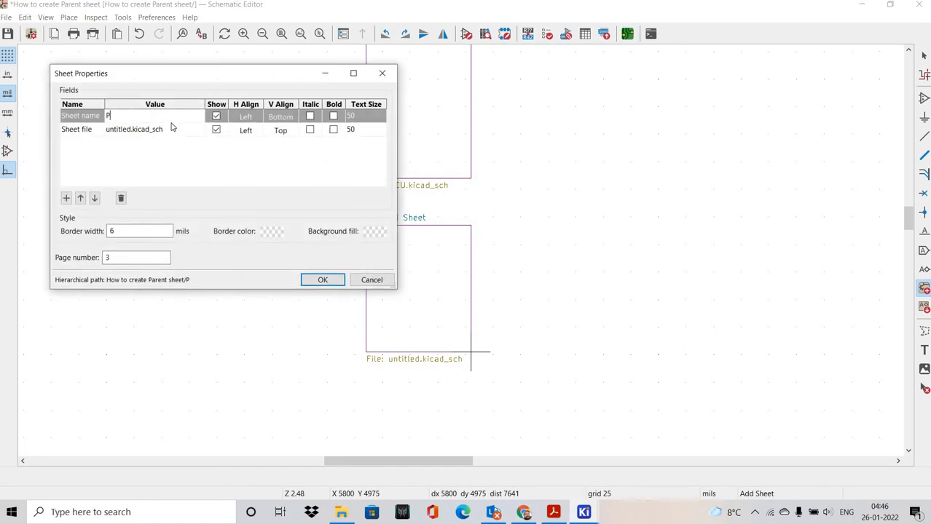
{"action": "type", "text": "OW"}
{"action": "key", "text": "BackSpace"}
{"action": "key", "text": "BackSpace"}
{"action": "key", "text": "Caps_Lock"}
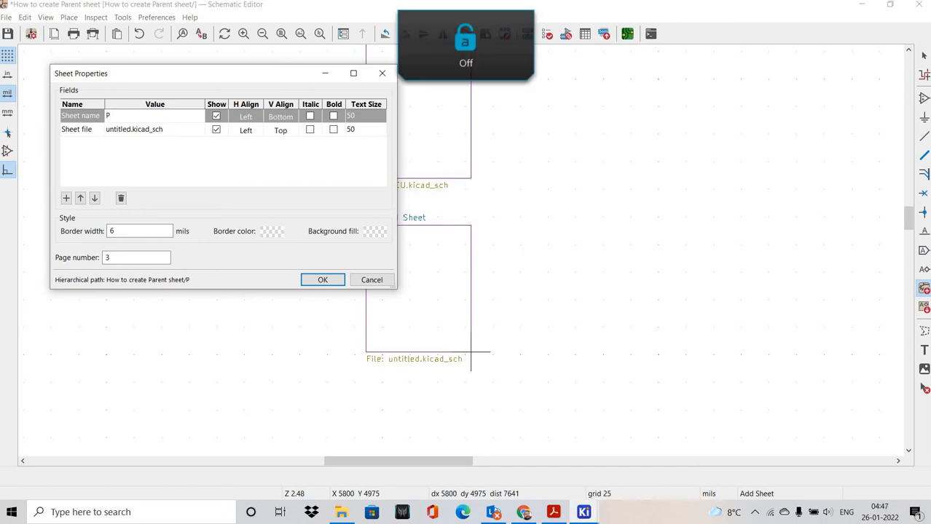
{"action": "type", "text": "ower sup"}
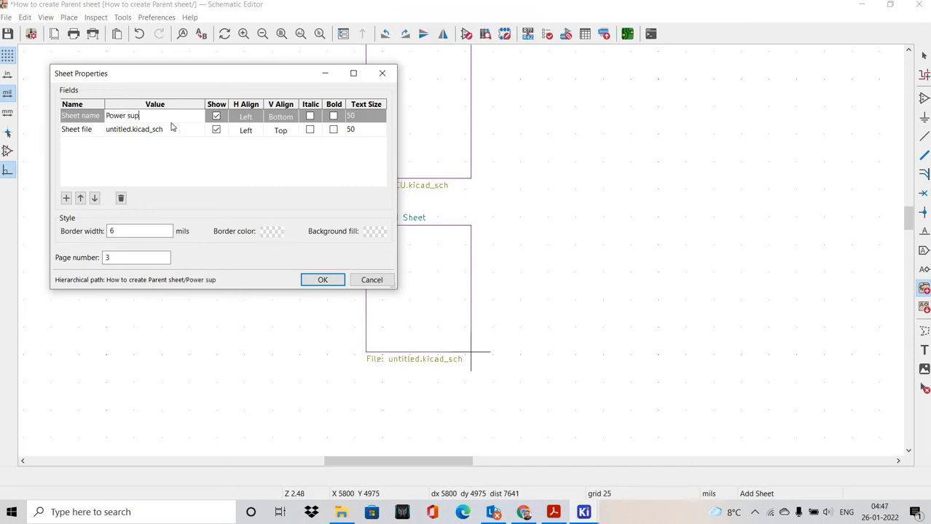
{"action": "type", "text": "ply"}
{"action": "key", "text": "ctrl+shift+Left"}
{"action": "key", "text": "ctrl+shift+Left"}
{"action": "left_click", "coordinate": [323, 279]}
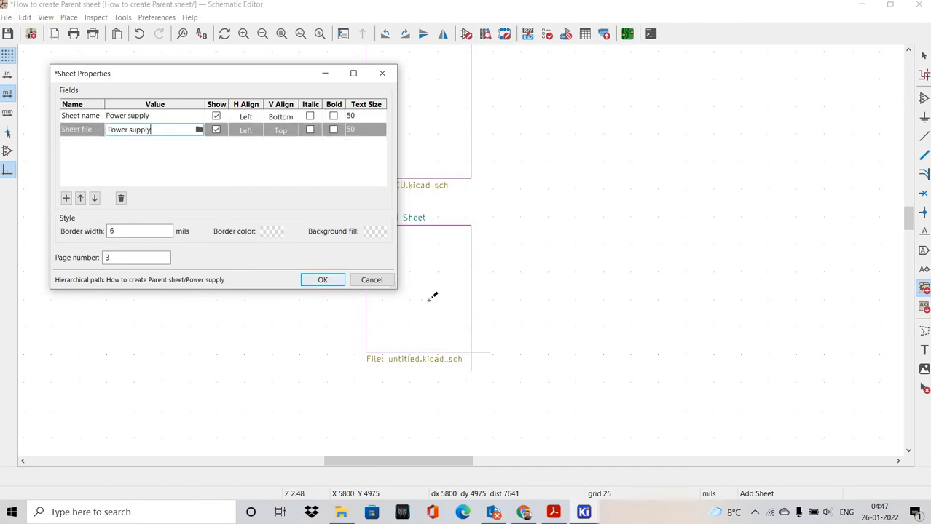
{"action": "scroll", "coordinate": [466, 247], "scroll_direction": "down", "scroll_amount": 2}
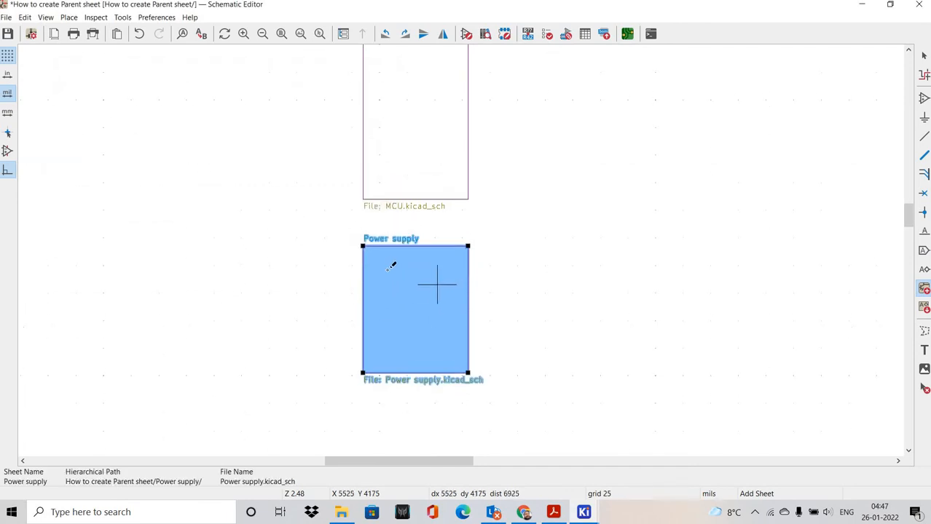
{"action": "scroll", "coordinate": [465, 241], "scroll_direction": "down", "scroll_amount": 3}
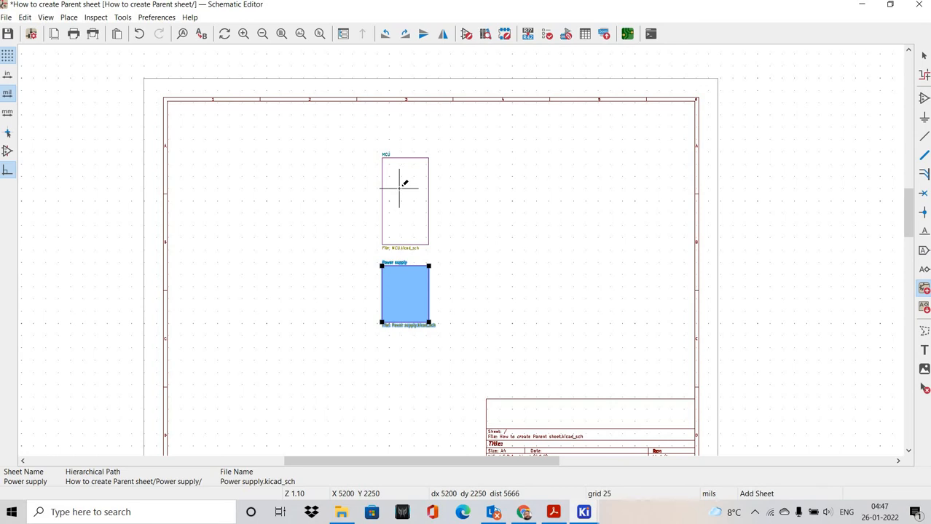
{"action": "left_click", "coordinate": [400, 187]}
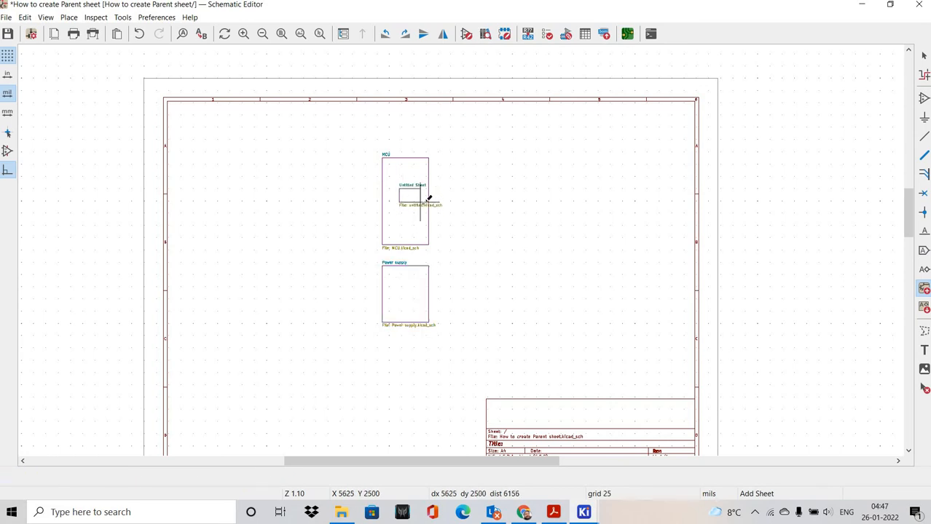
{"action": "right_click", "coordinate": [421, 201]}
{"action": "left_click", "coordinate": [441, 208]}
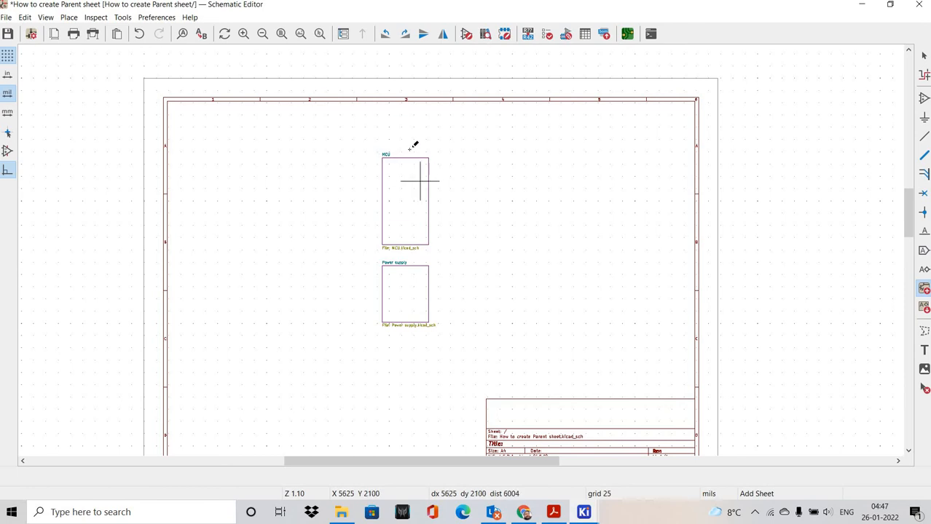
{"action": "scroll", "coordinate": [339, 147], "scroll_direction": "down", "scroll_amount": 2}
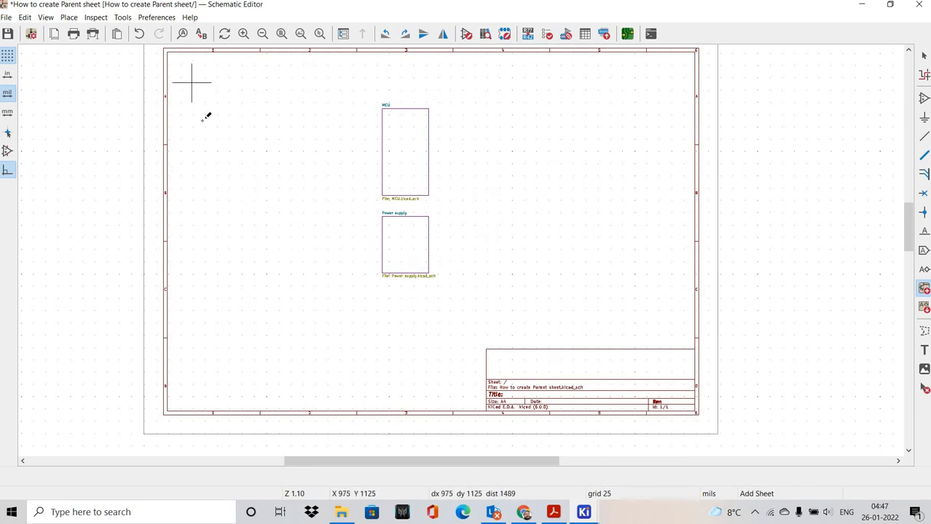
Show the sheet hierarchy, and draw a third hierarchical sheet about 775 by 1200 mils to the right of the MCU sheet
{"action": "left_click", "coordinate": [46, 17]}
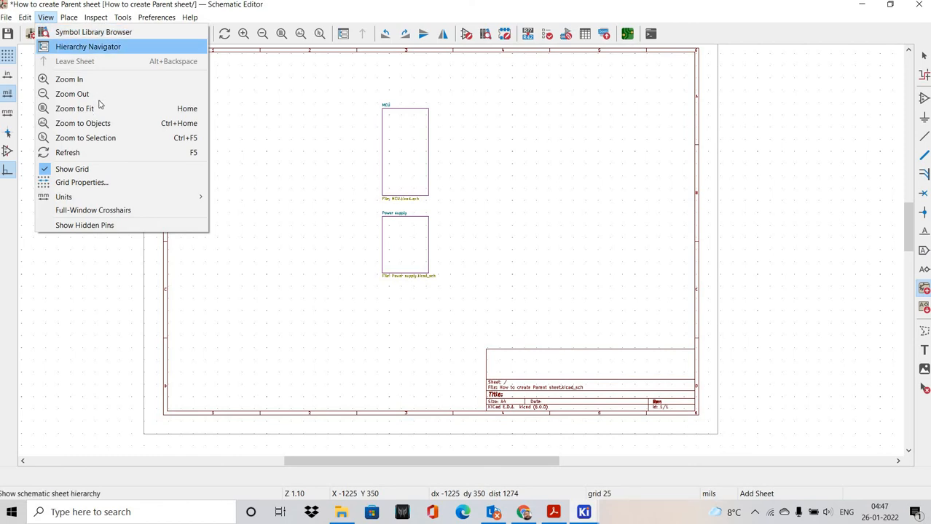
{"action": "left_click", "coordinate": [88, 47]}
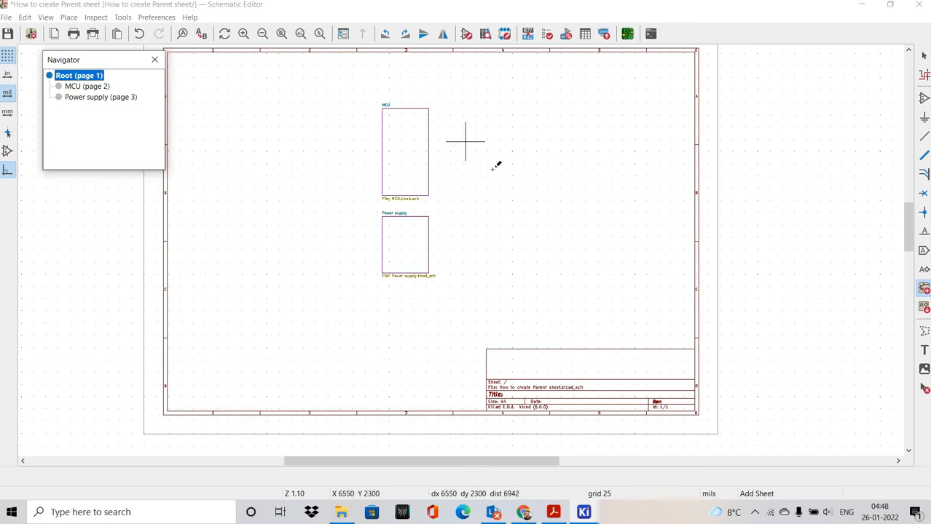
{"action": "left_click", "coordinate": [465, 140]}
{"action": "left_click", "coordinate": [503, 200]}
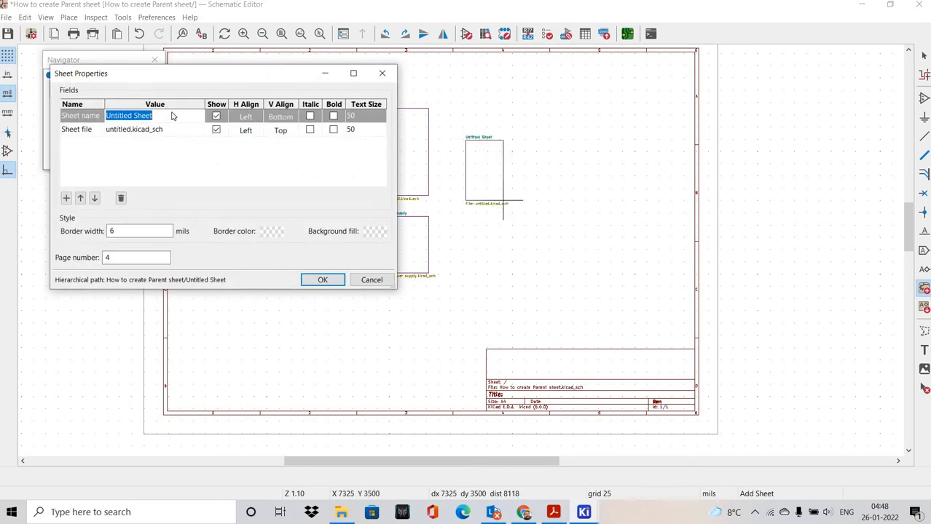
Set both the third sheet's name and its sheet file to GSM
{"action": "type", "text": "g"}
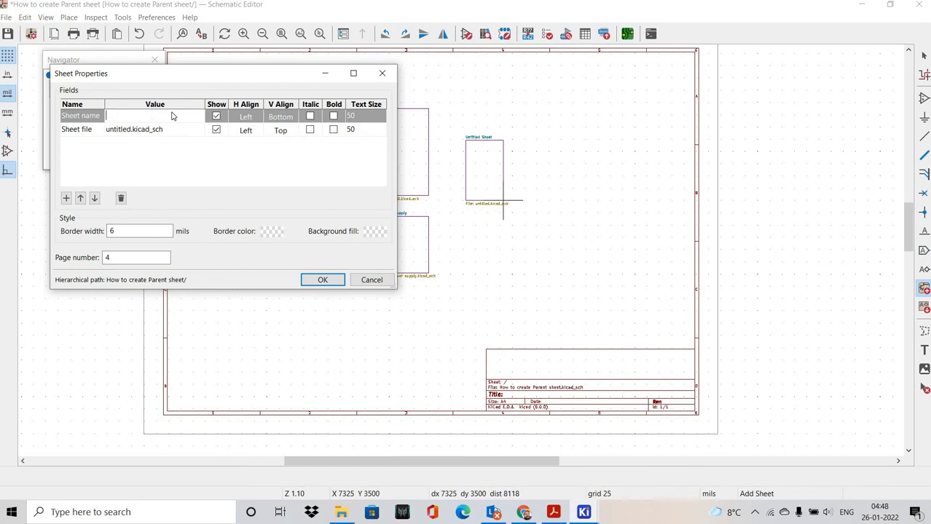
{"action": "key", "text": "Caps_Lock"}
{"action": "key", "text": "Return"}
{"action": "type", "text": "GSM"}
{"action": "key", "text": "Return"}
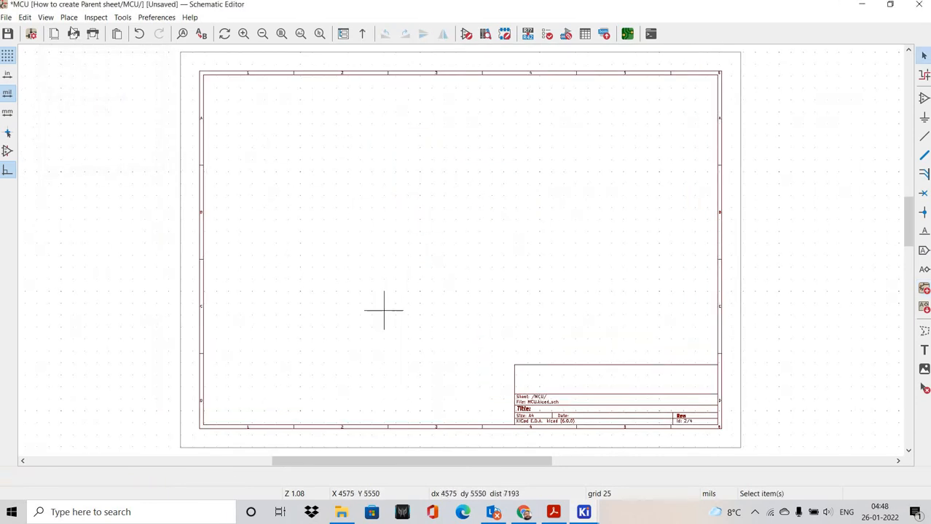
Go from the MCU sheet to the Power supply sheet through the hierarchy navigator and return to the root sheet
{"action": "left_click", "coordinate": [46, 17]}
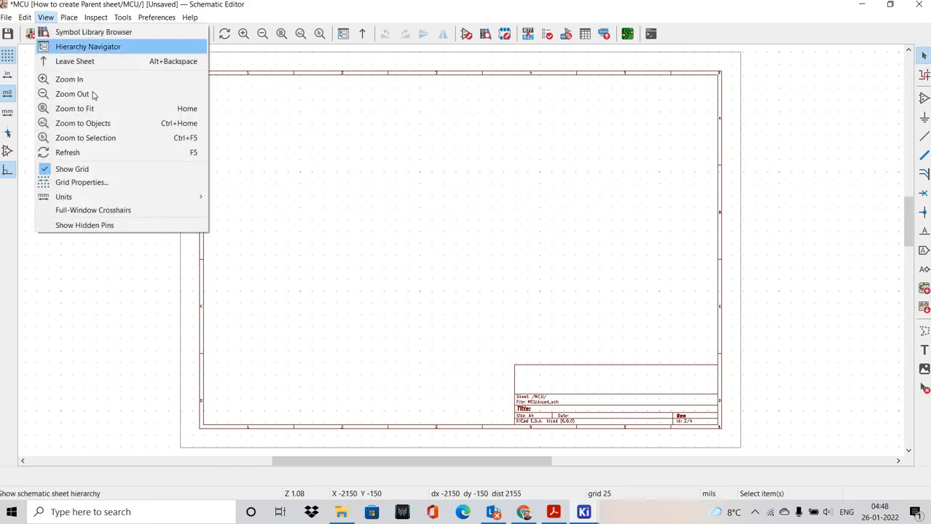
{"action": "left_click", "coordinate": [62, 43]}
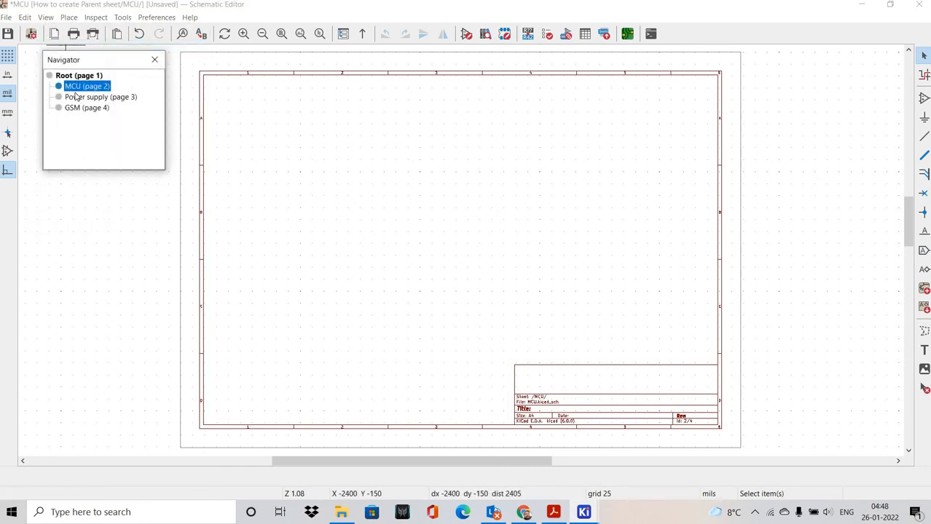
{"action": "left_click", "coordinate": [133, 99]}
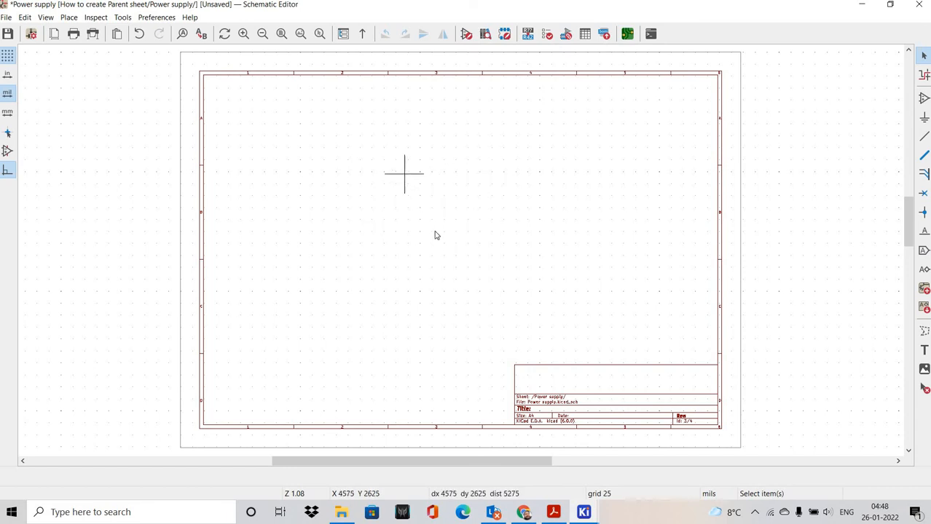
{"action": "left_click", "coordinate": [49, 18]}
{"action": "left_click", "coordinate": [88, 47]}
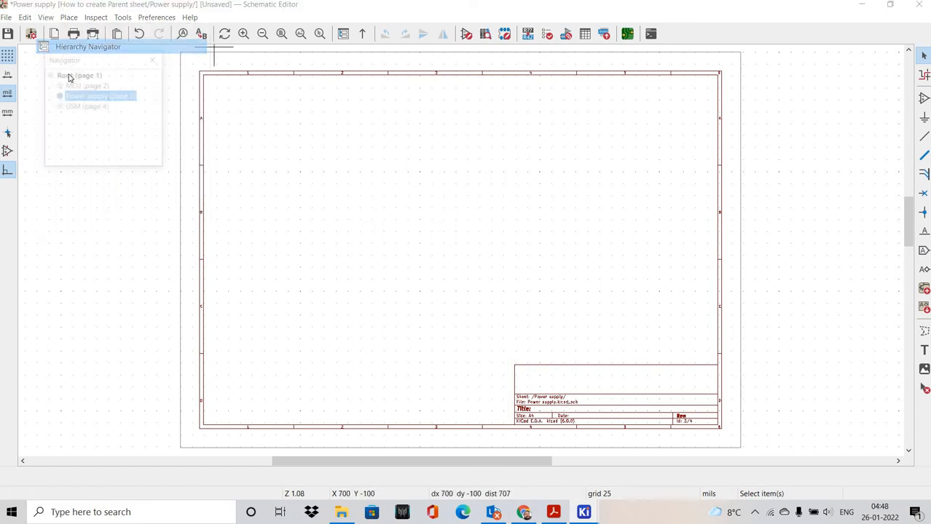
{"action": "left_click", "coordinate": [73, 75]}
Enter the MCU sheet from its block on the root page and return to the root through the hierarchy navigator
{"action": "scroll", "coordinate": [389, 214], "scroll_direction": "up", "scroll_amount": 3}
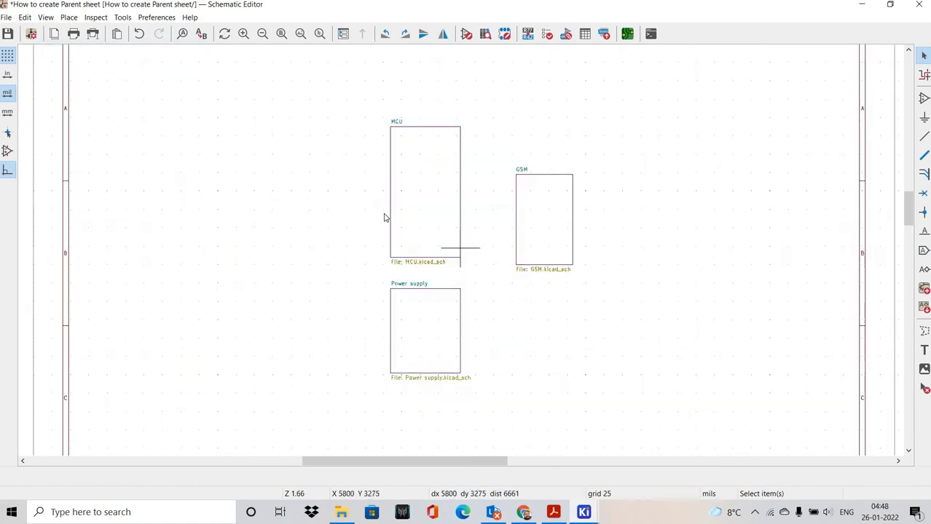
{"action": "left_click", "coordinate": [358, 166]}
{"action": "double_click", "coordinate": [358, 166]}
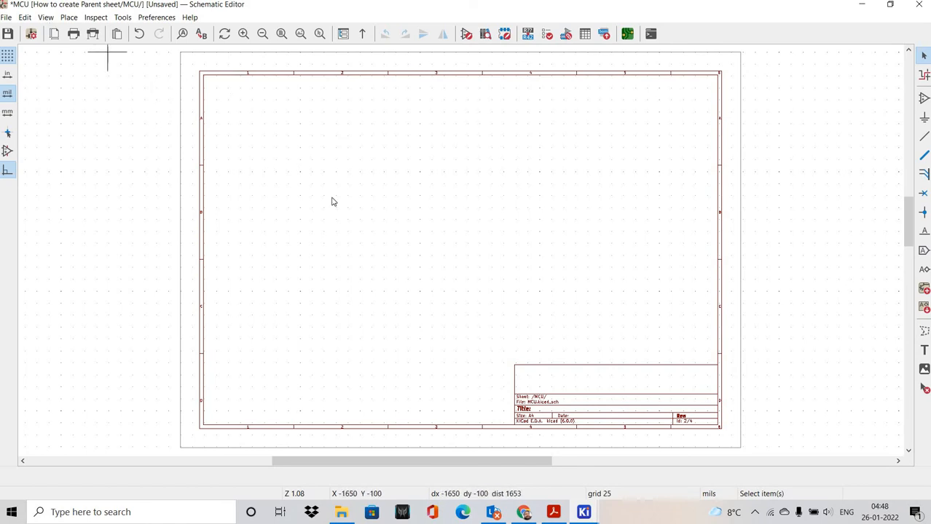
{"action": "left_click", "coordinate": [45, 17]}
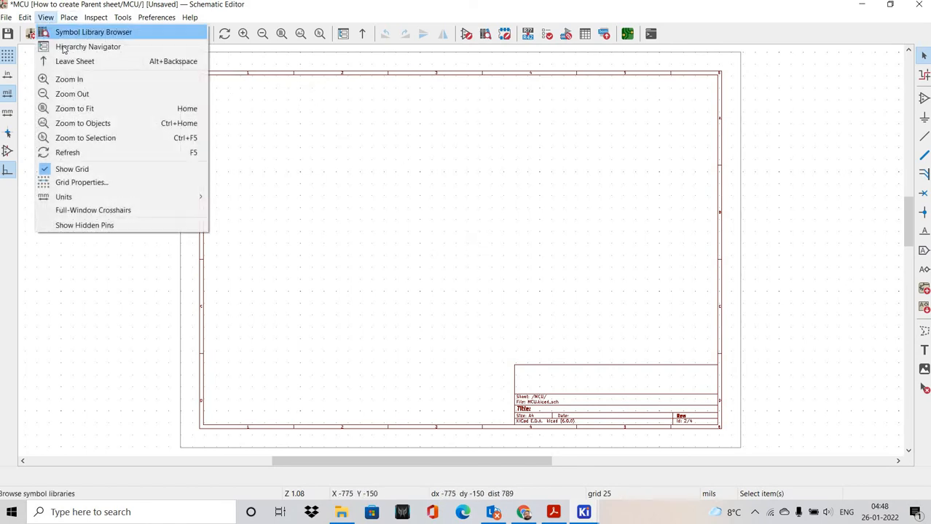
{"action": "left_click", "coordinate": [71, 50]}
{"action": "double_click", "coordinate": [83, 76]}
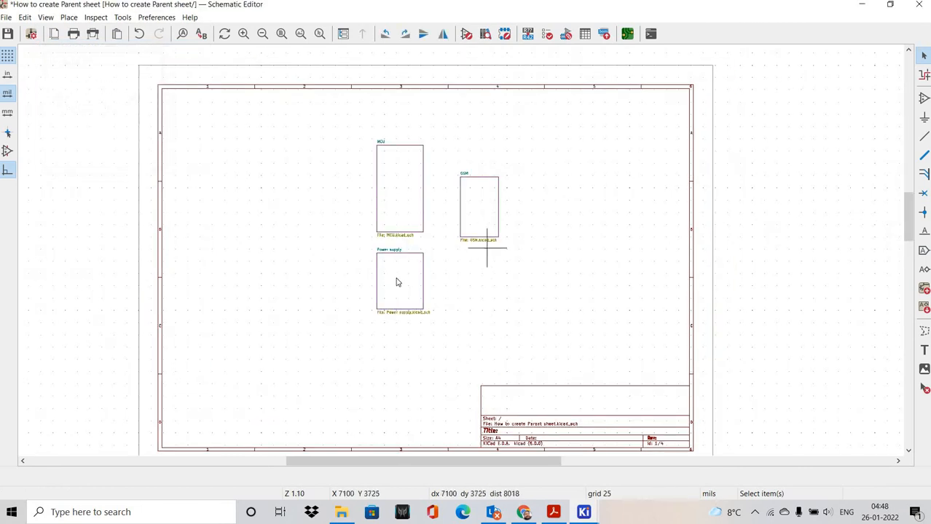
Enter the Power supply sheet from its block and look through the paper sizes offered in its page settings
{"action": "double_click", "coordinate": [399, 277]}
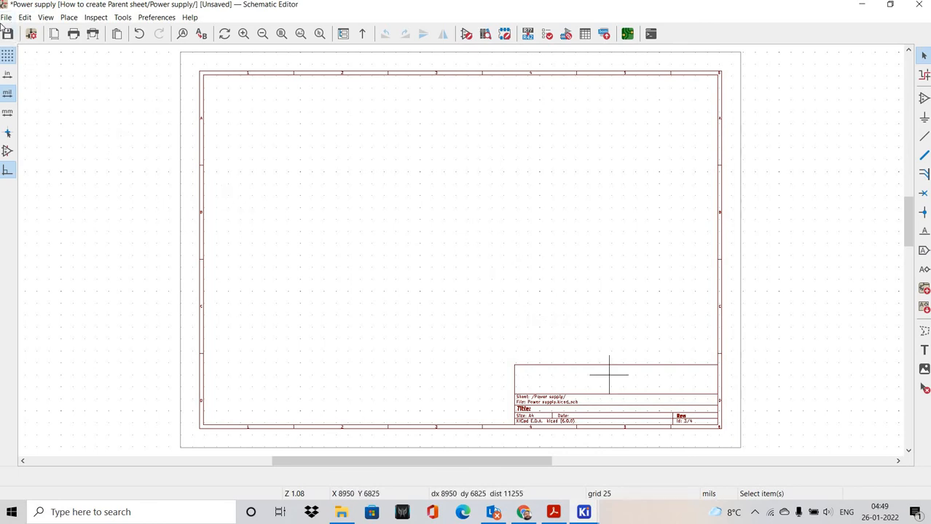
{"action": "key", "text": "alt+f"}
{"action": "key", "text": "Up"}
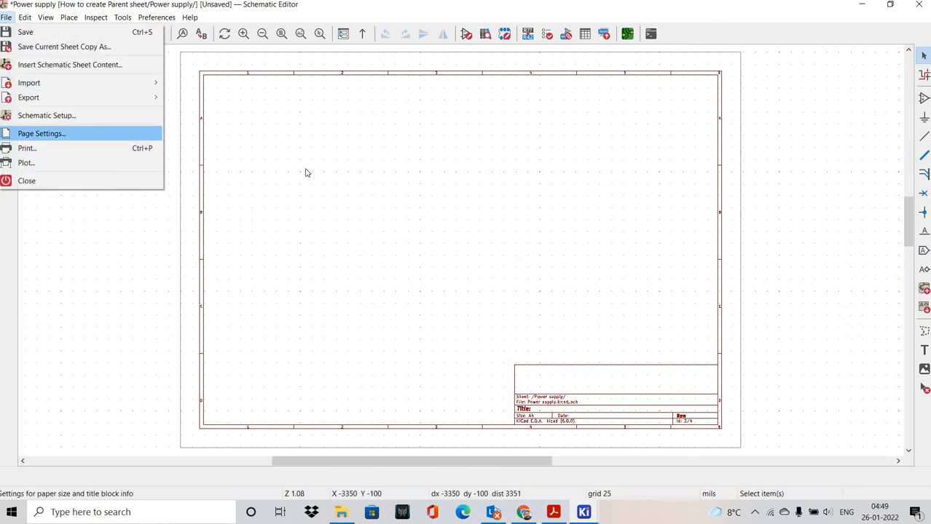
{"action": "key", "text": "Return"}
{"action": "left_click", "coordinate": [298, 133]}
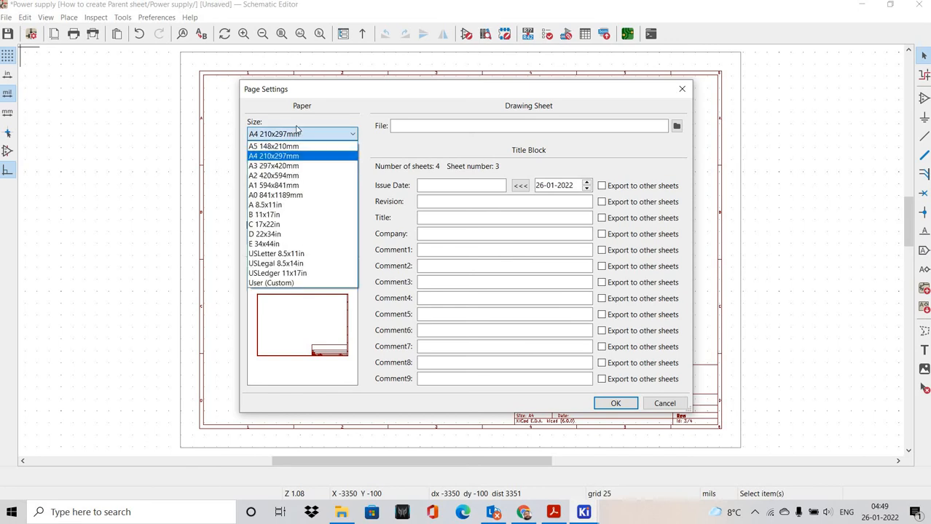
{"action": "key", "text": "Down"}
{"action": "key", "text": "Down"}
{"action": "key", "text": "Down"}
{"action": "key", "text": "Down"}
{"action": "key", "text": "Down"}
{"action": "key", "text": "Down"}
{"action": "key", "text": "Down"}
{"action": "key", "text": "Down"}
{"action": "key", "text": "Down"}
{"action": "key", "text": "Down"}
{"action": "key", "text": "Down"}
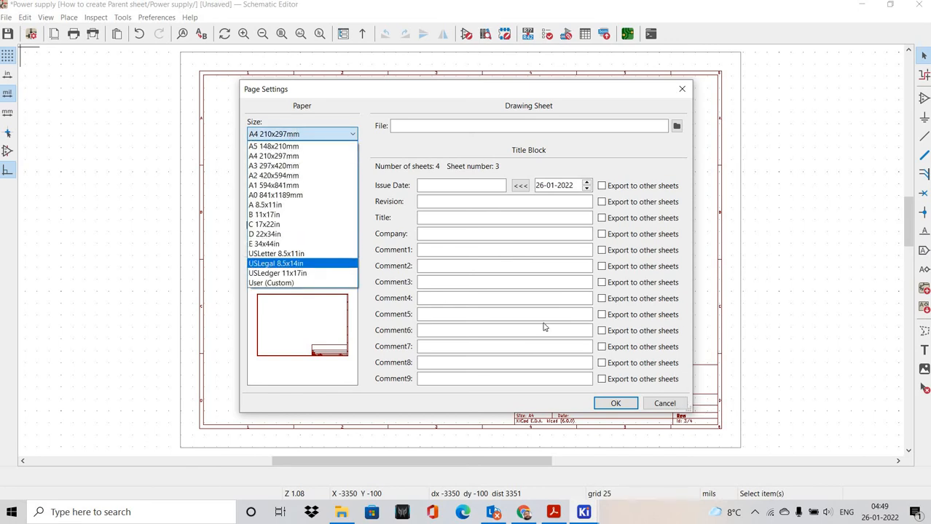
{"action": "key", "text": "Escape"}
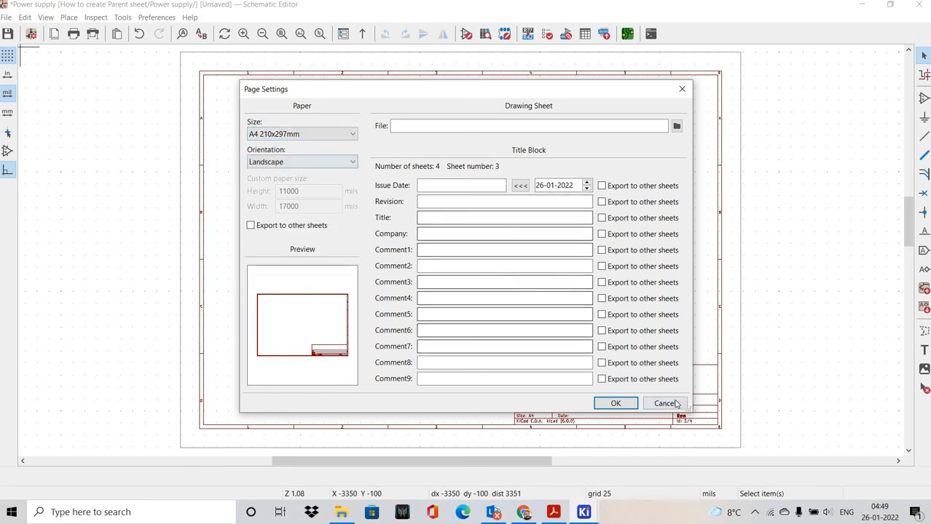
{"action": "key", "text": "Escape"}
Return to the root sheet and examine the layout of the MCU, Power supply and GSM blocks
{"action": "left_click", "coordinate": [46, 17]}
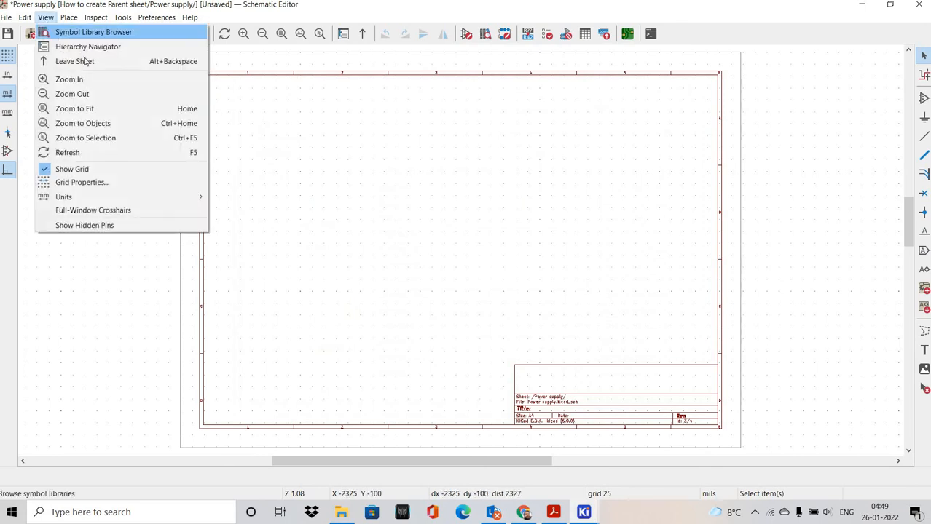
{"action": "left_click", "coordinate": [83, 48]}
{"action": "double_click", "coordinate": [83, 75]}
{"action": "middle_click_drag", "start_coordinate": [477, 191], "coordinate": [410, 165]}
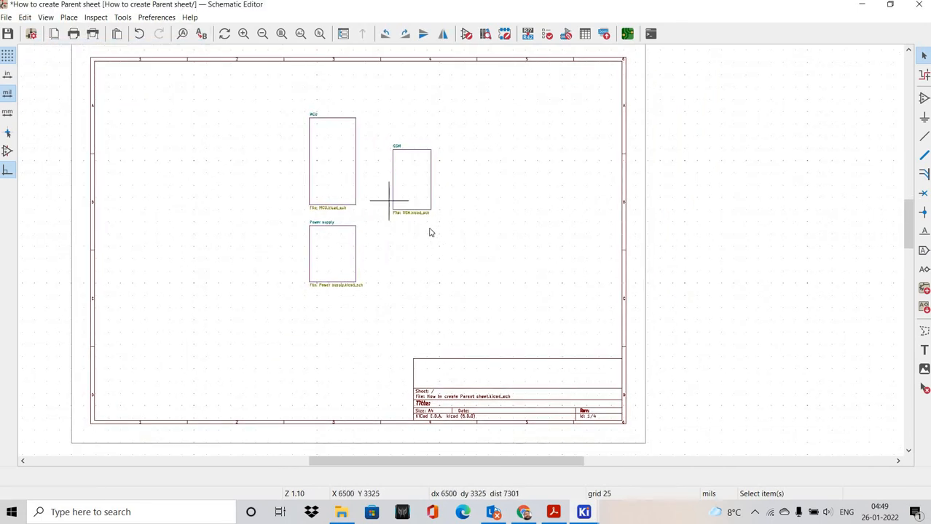
{"action": "scroll", "coordinate": [430, 232], "scroll_direction": "up", "scroll_amount": 2}
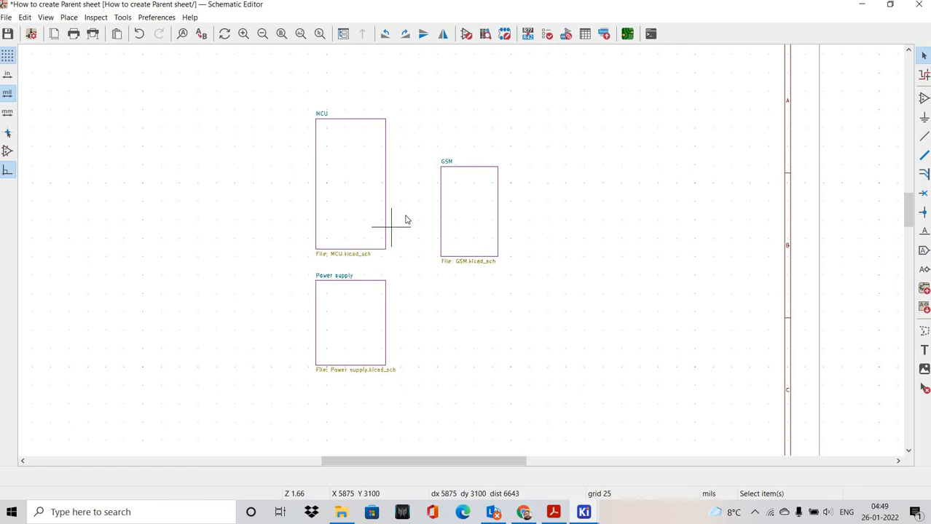
{"action": "middle_click_drag", "start_coordinate": [424, 219], "coordinate": [453, 199]}
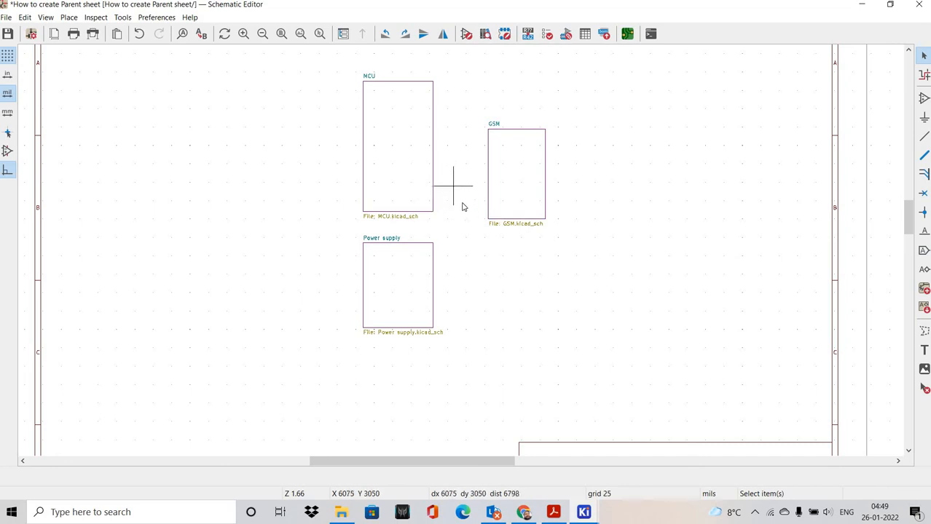
{"action": "middle_click_drag", "start_coordinate": [463, 209], "coordinate": [455, 202]}
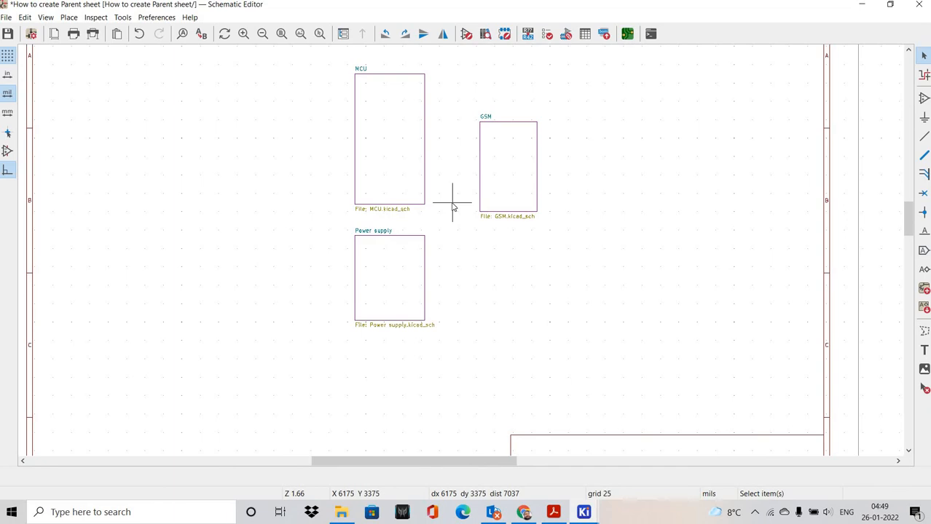
{"action": "scroll", "coordinate": [457, 196], "scroll_direction": "down", "scroll_amount": 2}
{"action": "middle_click_drag", "start_coordinate": [496, 239], "coordinate": [447, 220]}
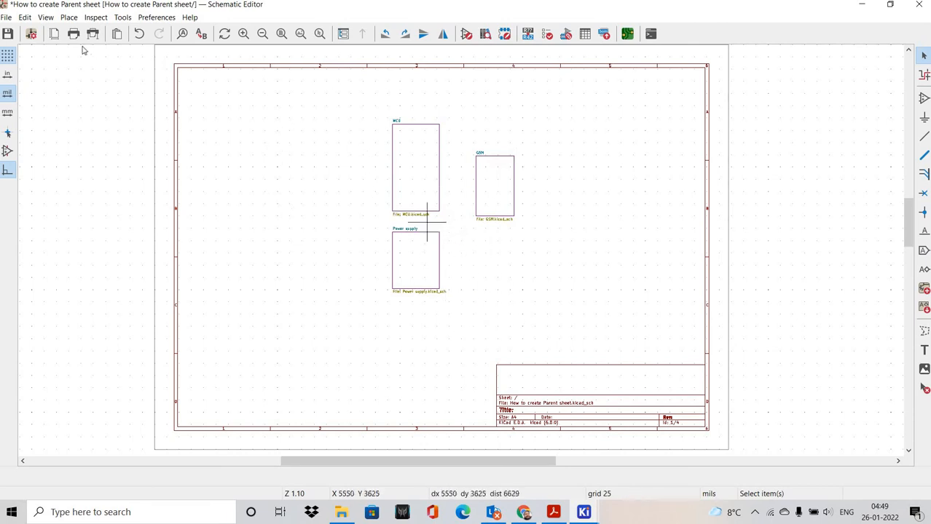
Use the hierarchy navigator to visit the MCU sheet, the Power supply sheet and the MCU sheet again
{"action": "left_click", "coordinate": [45, 17]}
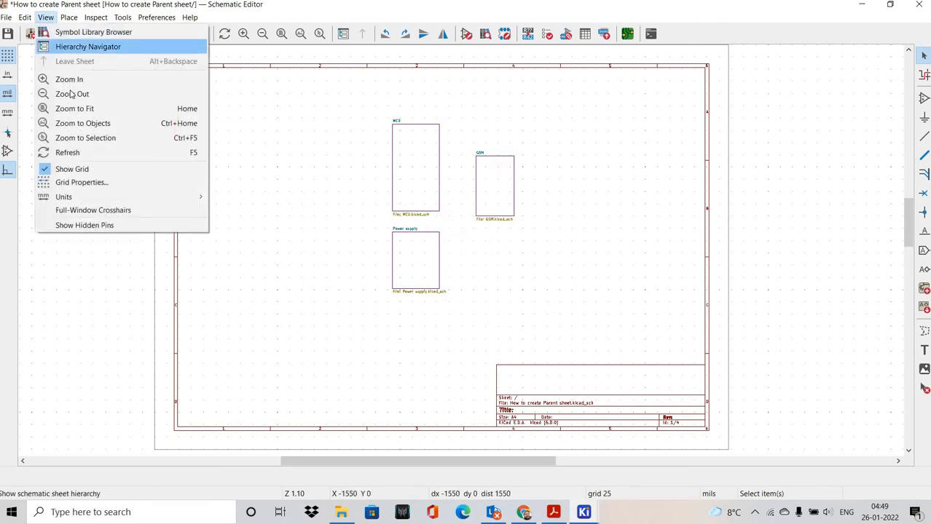
{"action": "left_click", "coordinate": [84, 46]}
{"action": "double_click", "coordinate": [90, 87]}
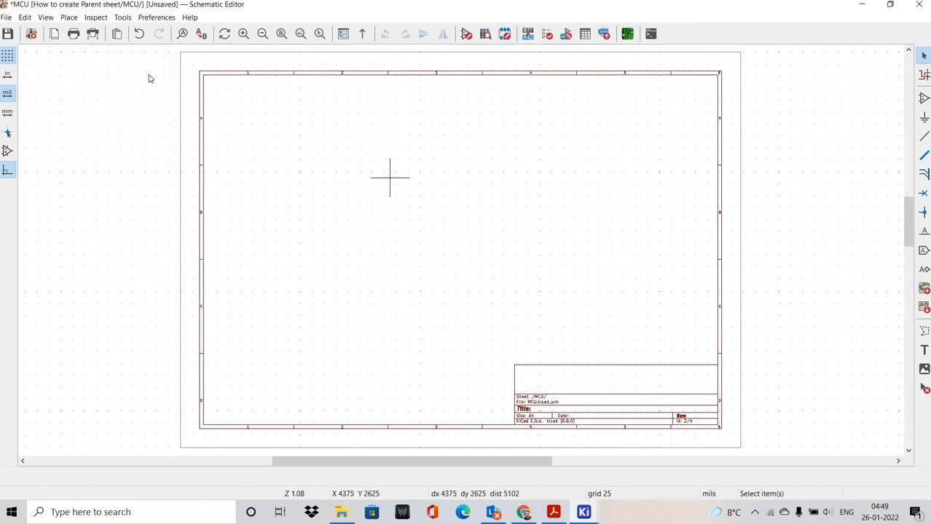
{"action": "left_click", "coordinate": [46, 17]}
{"action": "left_click", "coordinate": [84, 45]}
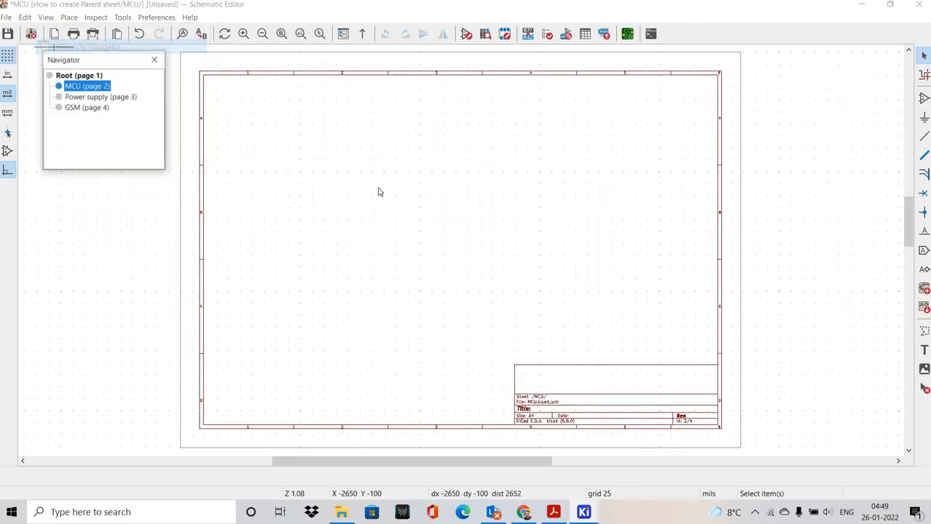
{"action": "double_click", "coordinate": [89, 96]}
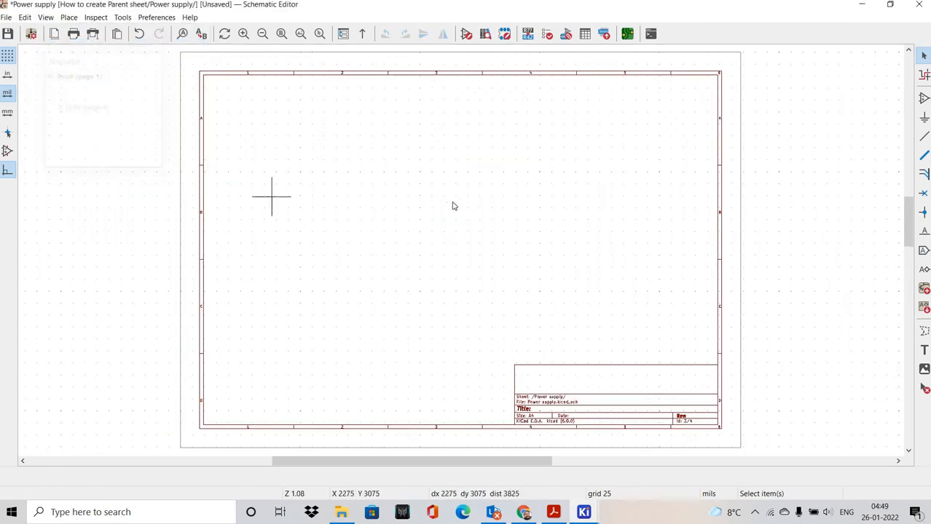
{"action": "left_click", "coordinate": [45, 17]}
{"action": "left_click", "coordinate": [83, 46]}
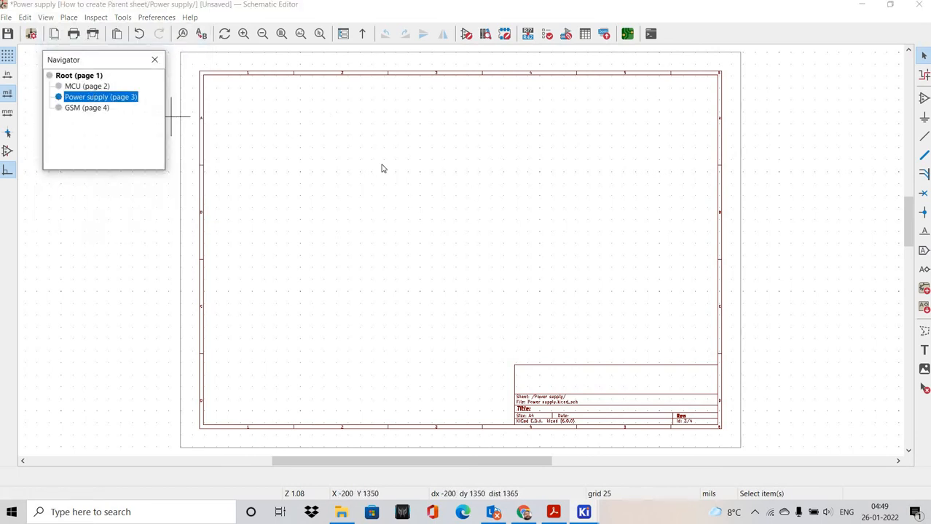
{"action": "double_click", "coordinate": [89, 87]}
Switch to the GSM sheet through the hierarchy navigator
{"action": "left_click", "coordinate": [45, 17]}
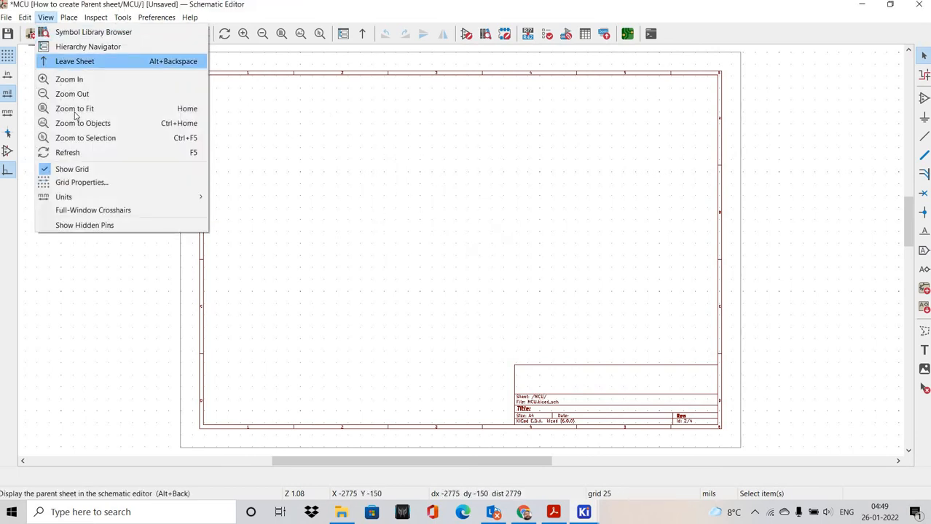
{"action": "left_click", "coordinate": [84, 46]}
{"action": "key", "text": "Down"}
{"action": "key", "text": "Down"}
{"action": "key", "text": "Return"}
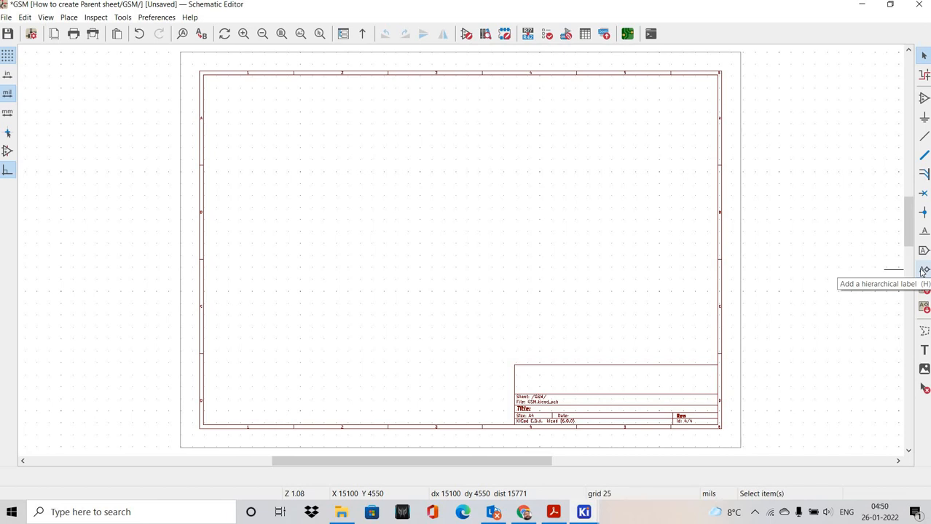
Start a hierarchical label on the GSM sheet and view the options in its properties
{"action": "left_click", "coordinate": [923, 271]}
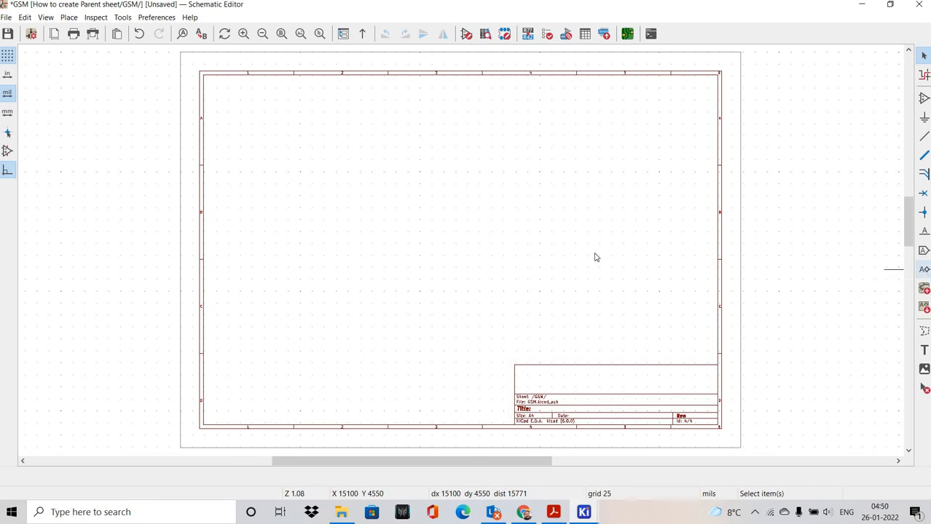
{"action": "left_click", "coordinate": [274, 229]}
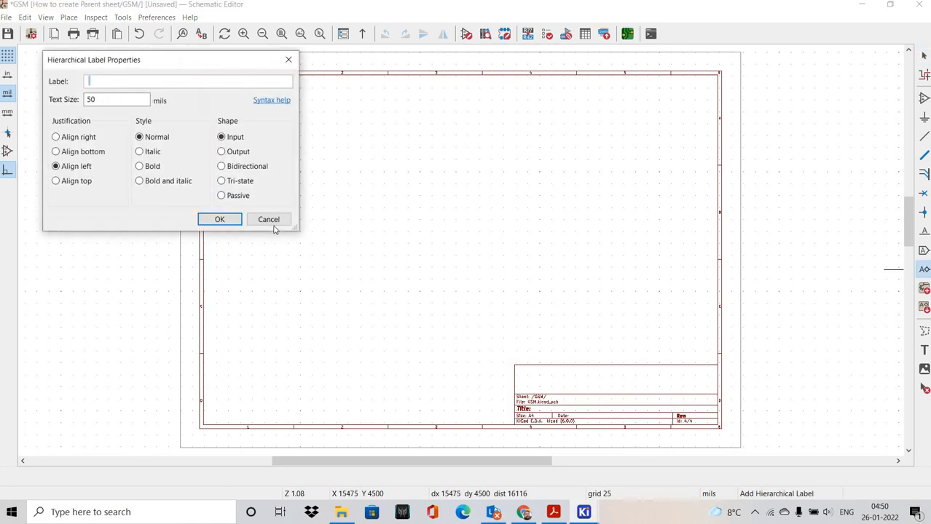
{"action": "key", "text": "Escape"}
{"action": "left_click", "coordinate": [349, 239]}
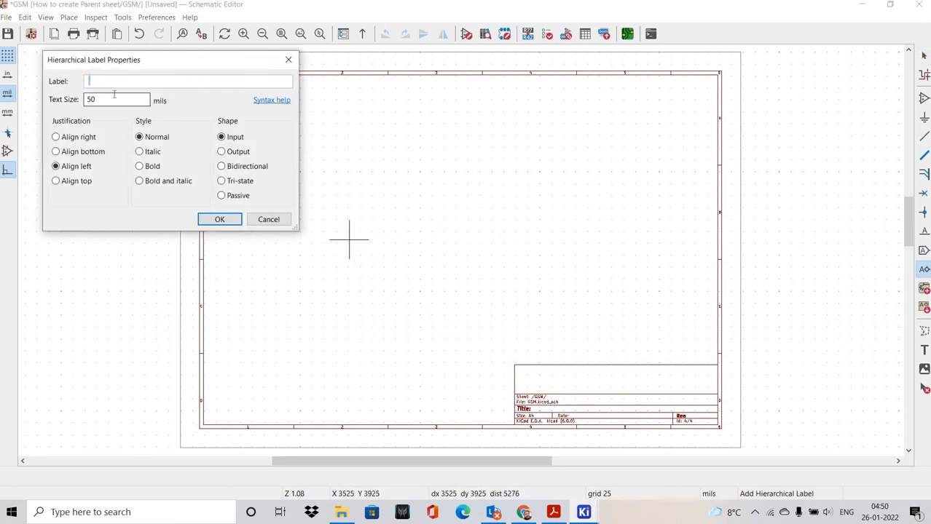
{"action": "key", "text": "Escape"}
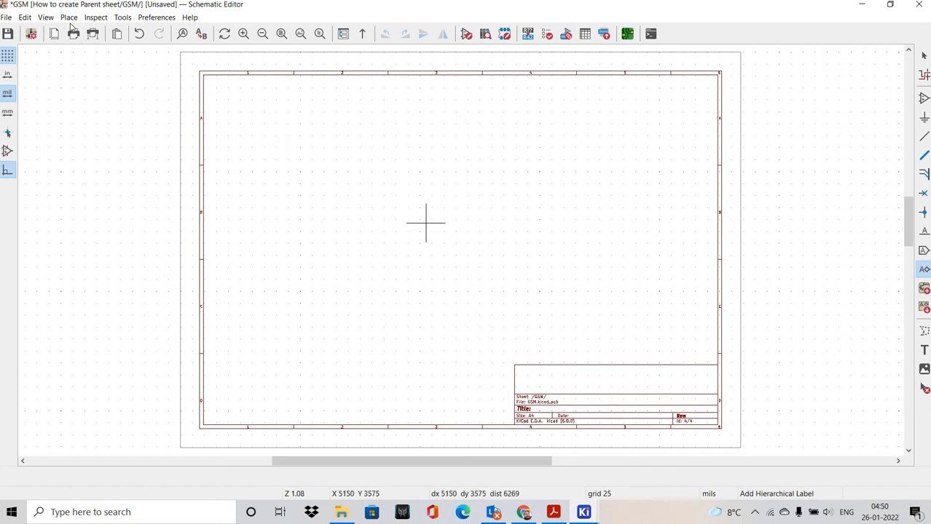
Return to the root sheet through the hierarchy navigator and view the MCU, Power supply and GSM blocks up close
{"action": "left_click", "coordinate": [47, 18]}
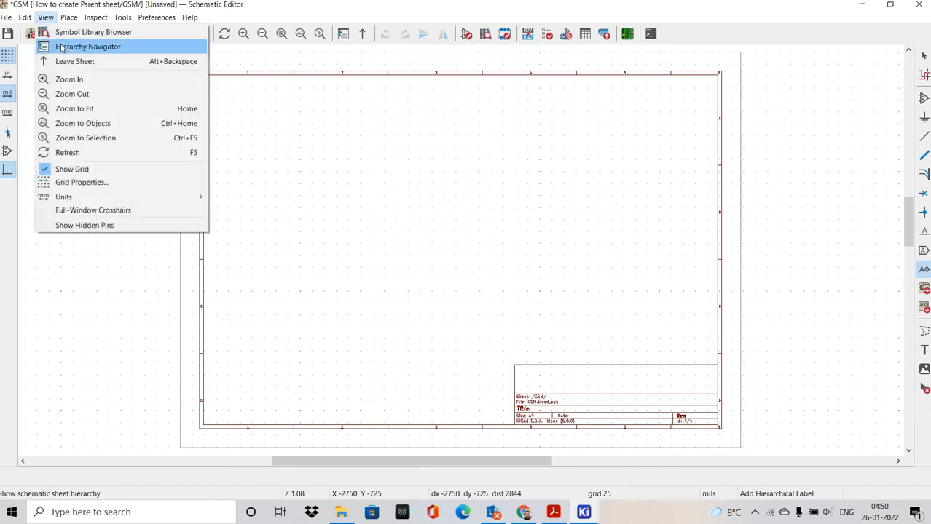
{"action": "left_click", "coordinate": [102, 47]}
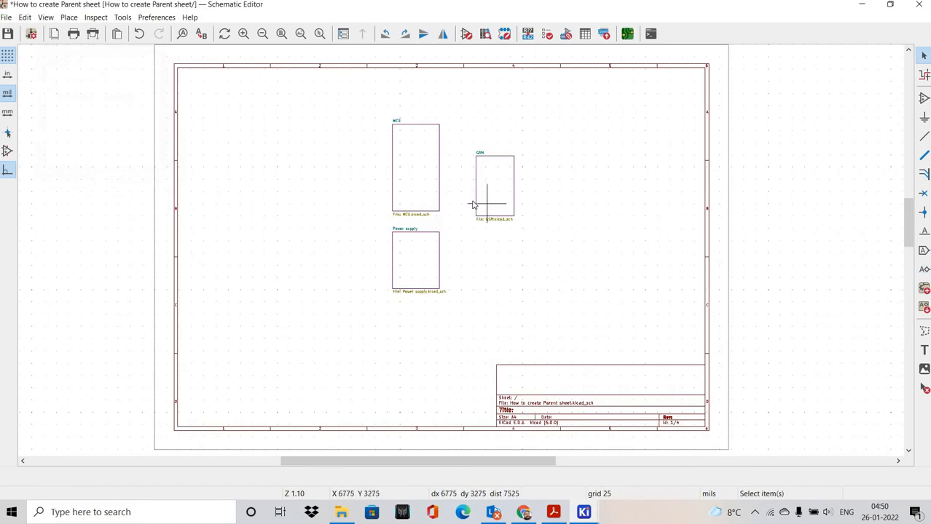
{"action": "scroll", "coordinate": [476, 197], "scroll_direction": "up", "scroll_amount": 2}
{"action": "scroll", "coordinate": [428, 206], "scroll_direction": "down", "scroll_amount": 2}
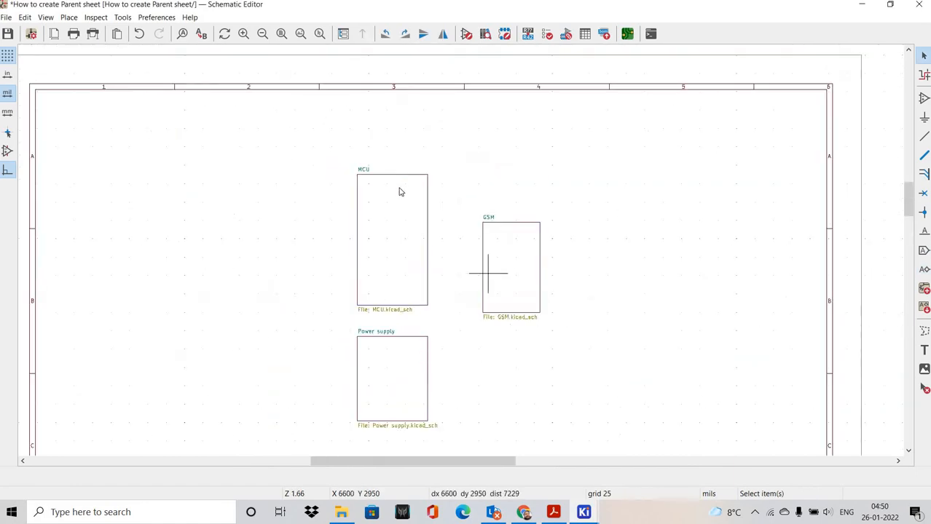
{"action": "scroll", "coordinate": [481, 292], "scroll_direction": "up", "scroll_amount": 1}
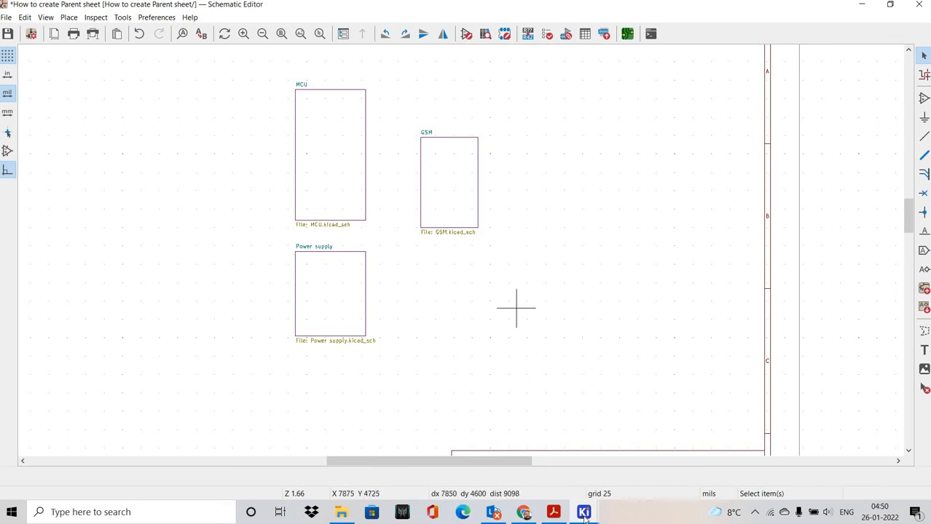
Switch to the project manager and close the How to create Parent sheet project, saving the schematic changes
{"action": "mouse_move", "coordinate": [583, 512]}
{"action": "left_click", "coordinate": [475, 463]}
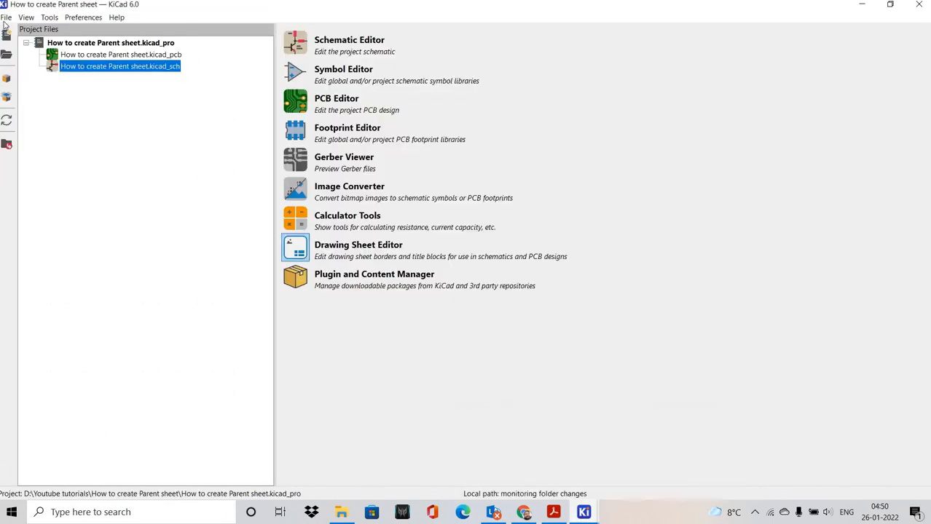
{"action": "key", "text": "alt+f"}
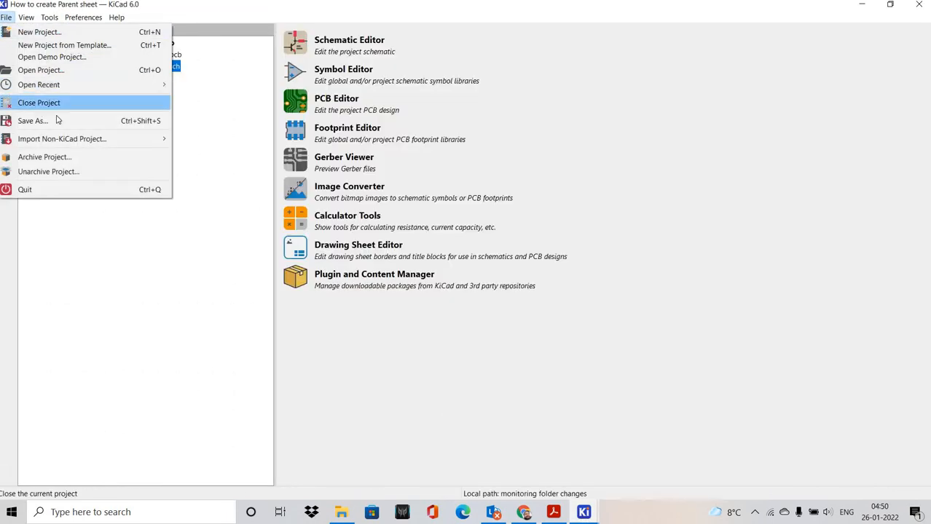
{"action": "key", "text": "Return"}
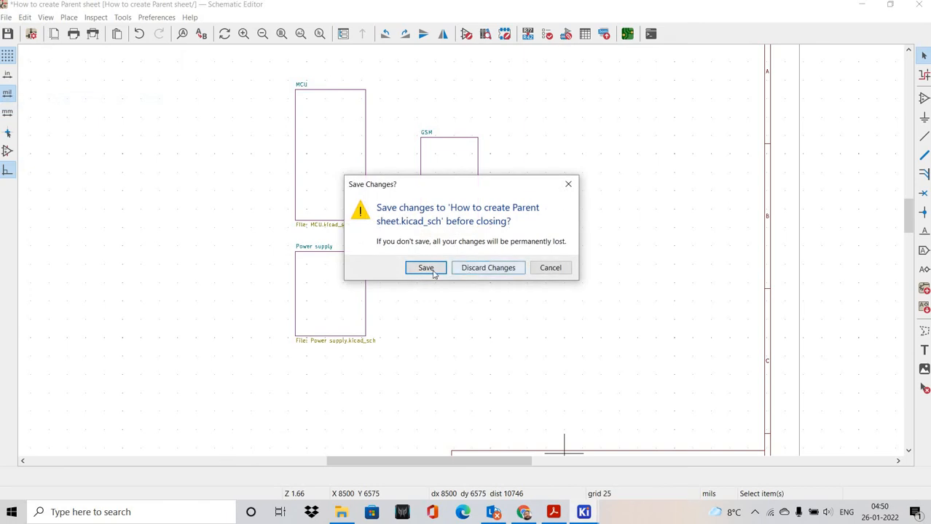
{"action": "left_click", "coordinate": [434, 270]}
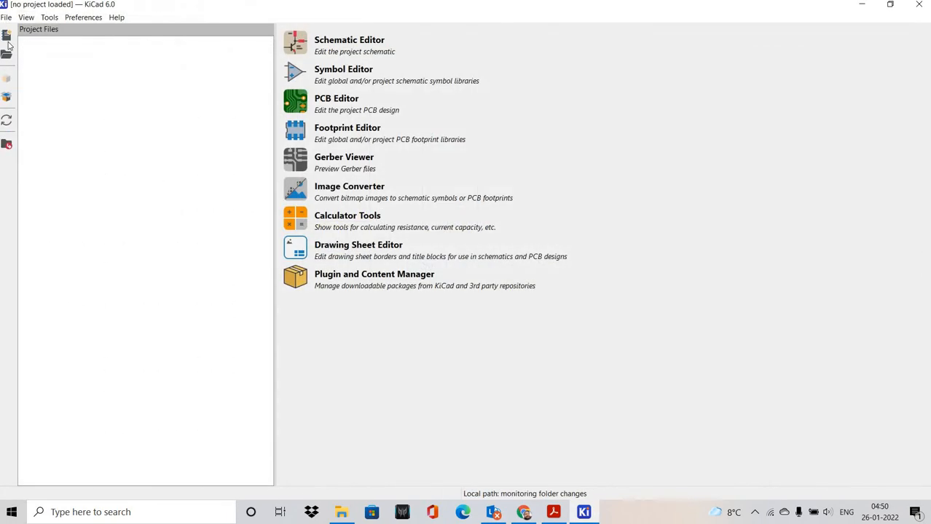
Open the existing project GATEWAY REVA.kicad_pro from the GATEWAY REV A folder under Youtube tutorials
{"action": "left_click", "coordinate": [6, 17]}
{"action": "left_click", "coordinate": [36, 70]}
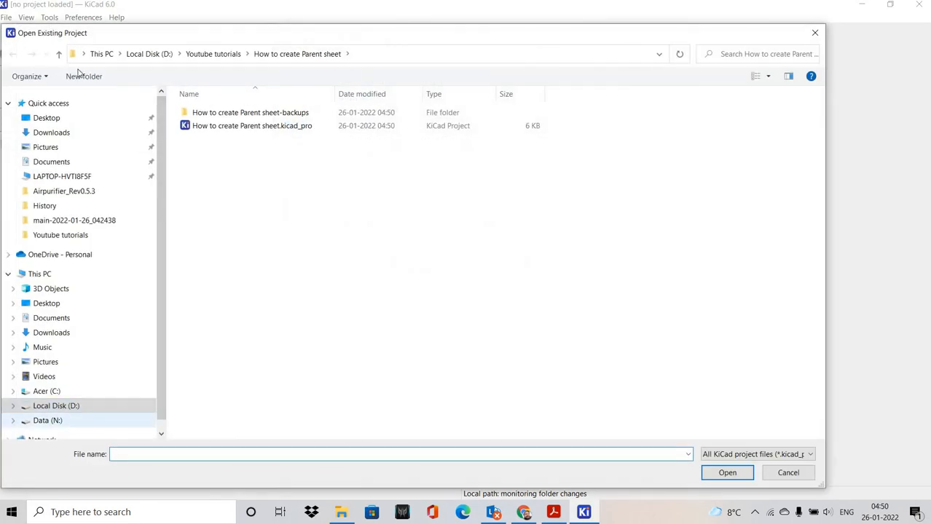
{"action": "left_click", "coordinate": [59, 54]}
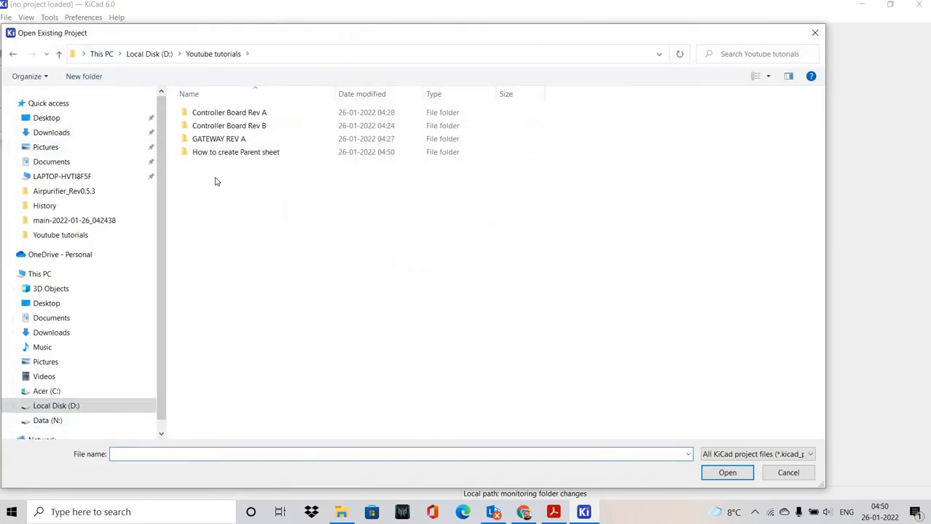
{"action": "double_click", "coordinate": [218, 139]}
{"action": "double_click", "coordinate": [219, 112]}
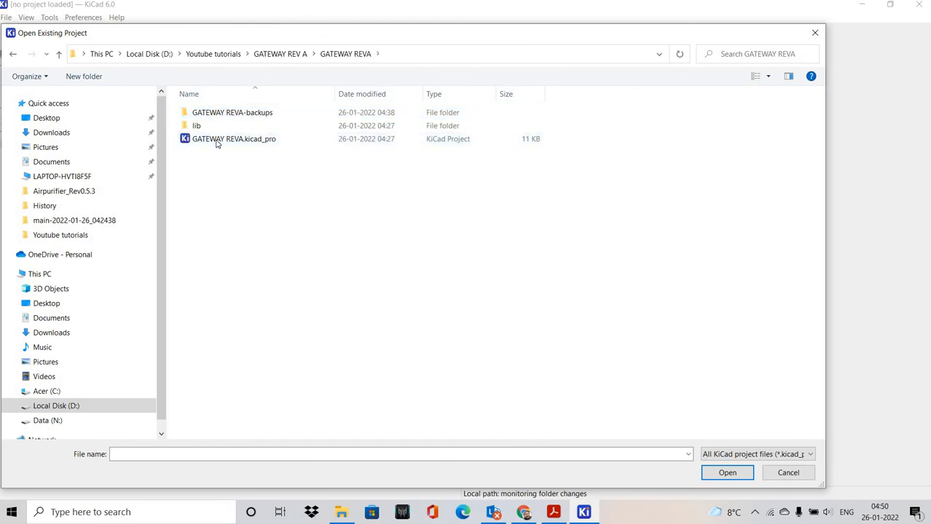
{"action": "double_click", "coordinate": [217, 140]}
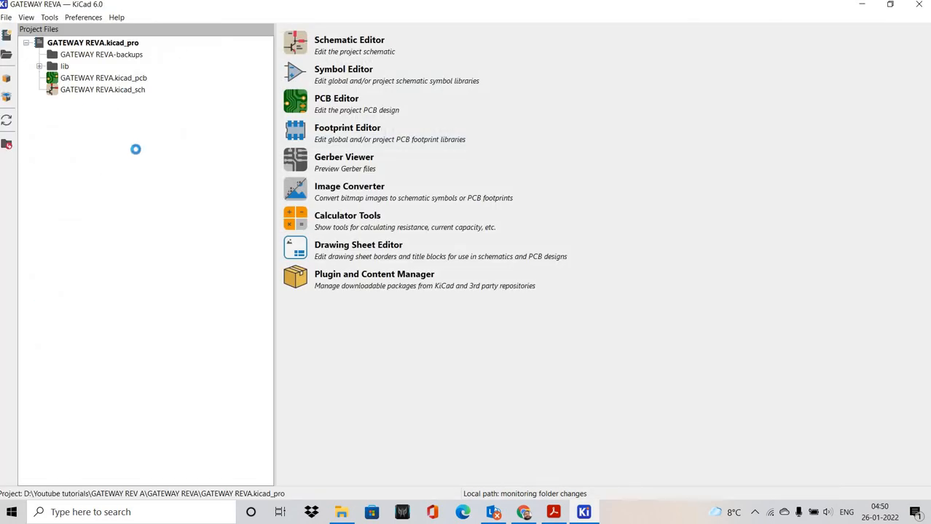
Open the GATEWAY REVA.kicad_sch schematic in a maximized window and enter its MCU sheet
{"action": "double_click", "coordinate": [102, 89]}
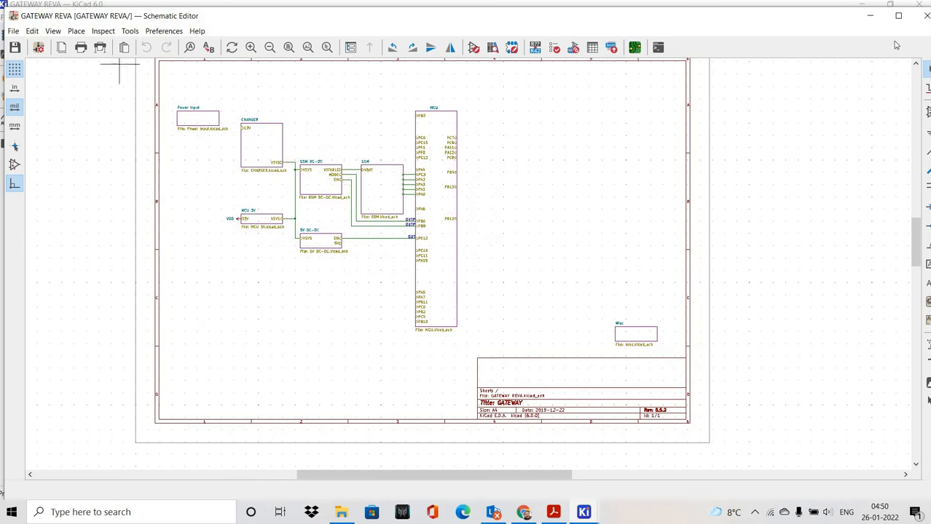
{"action": "left_click", "coordinate": [898, 16]}
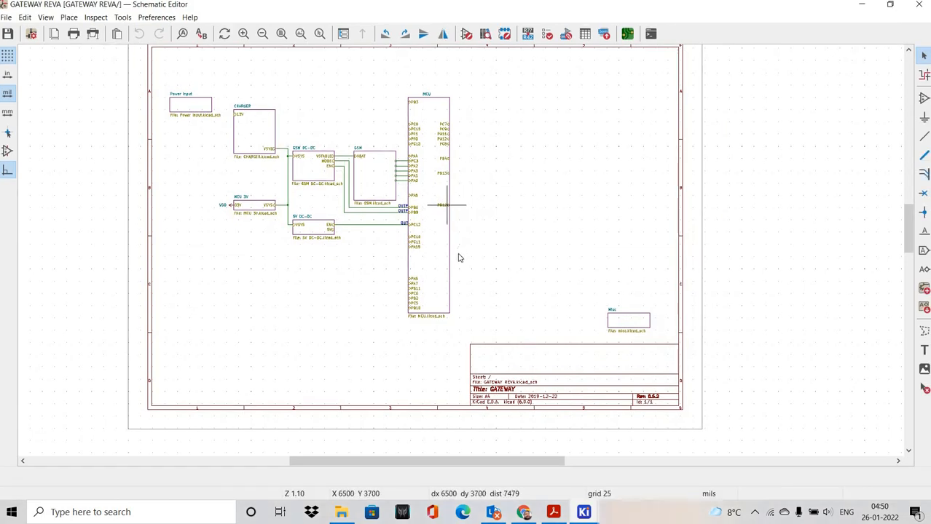
{"action": "scroll", "coordinate": [456, 252], "scroll_direction": "up", "scroll_amount": 2}
{"action": "double_click", "coordinate": [447, 215]}
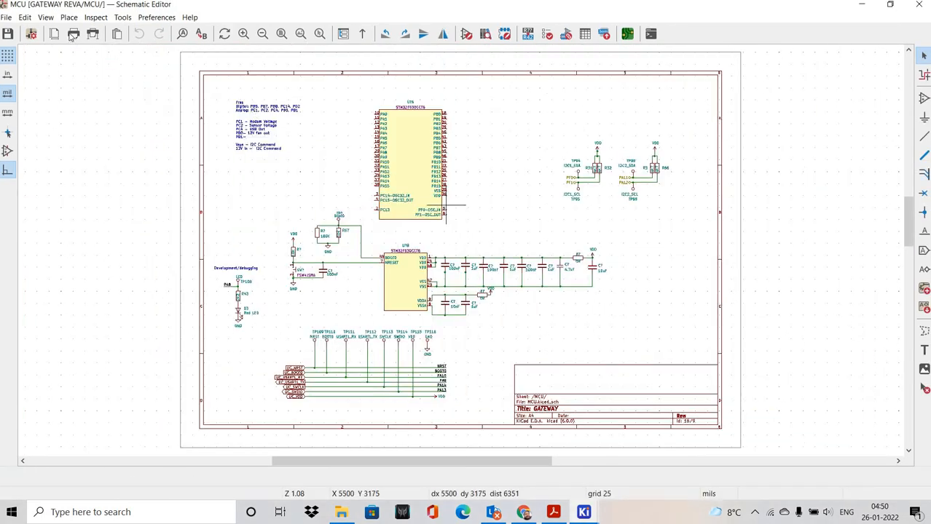
Use the hierarchy navigator to visit the GSM sheet and the Power Input sheet
{"action": "left_click", "coordinate": [46, 17]}
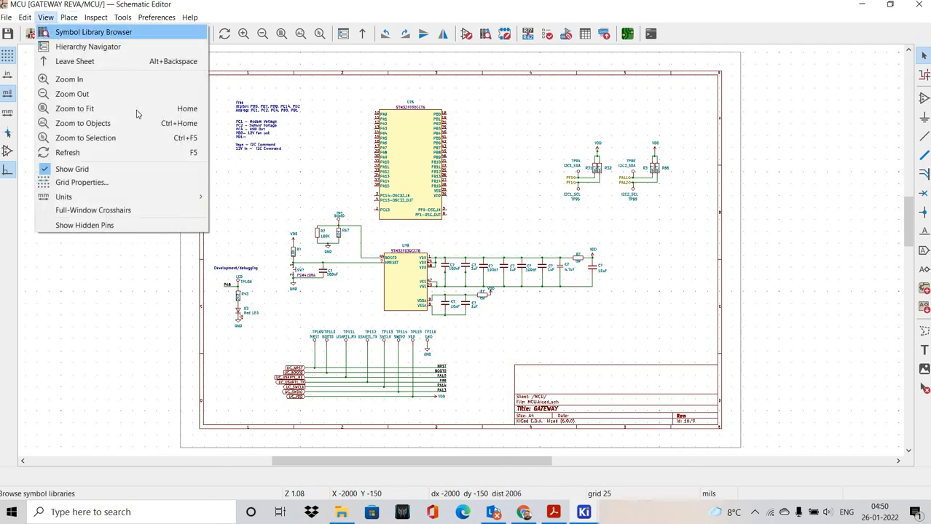
{"action": "left_click", "coordinate": [65, 46]}
{"action": "key", "text": "alt+BackSpace"}
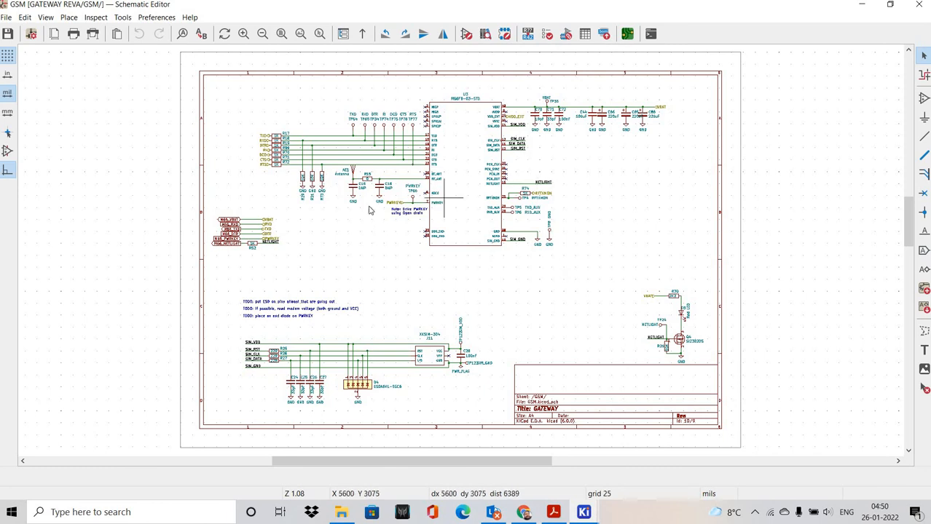
{"action": "left_click", "coordinate": [45, 17]}
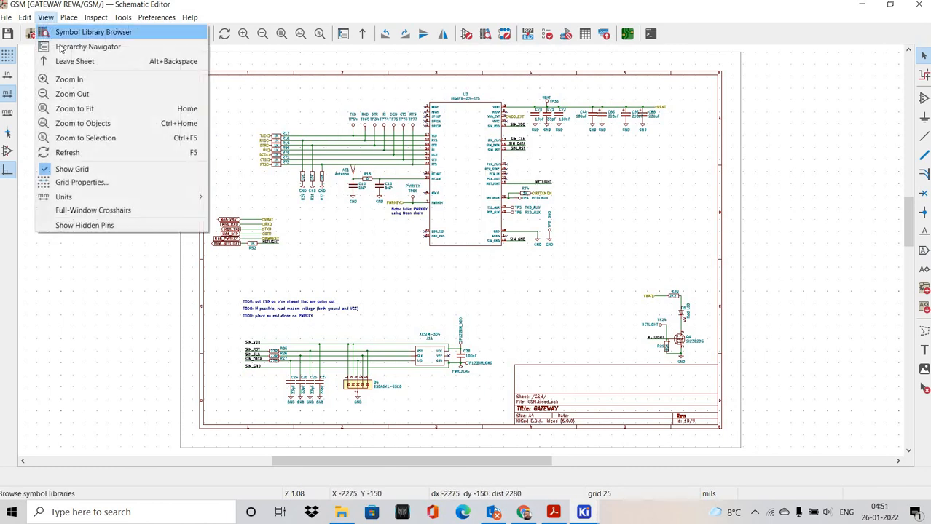
{"action": "left_click", "coordinate": [64, 45]}
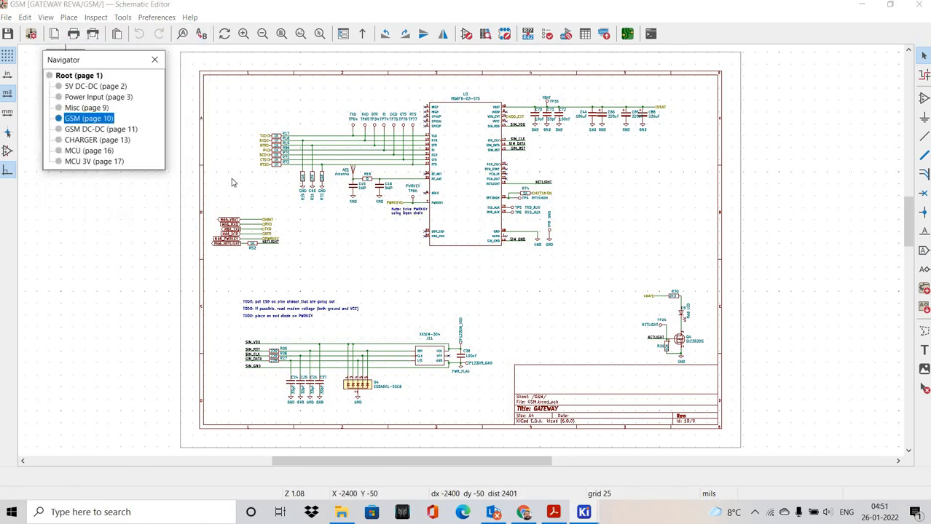
{"action": "left_click", "coordinate": [99, 97]}
Visit the CHARGER sheet through the hierarchy navigator, and go back to the root sheet to view the wired blocks
{"action": "left_click", "coordinate": [45, 17]}
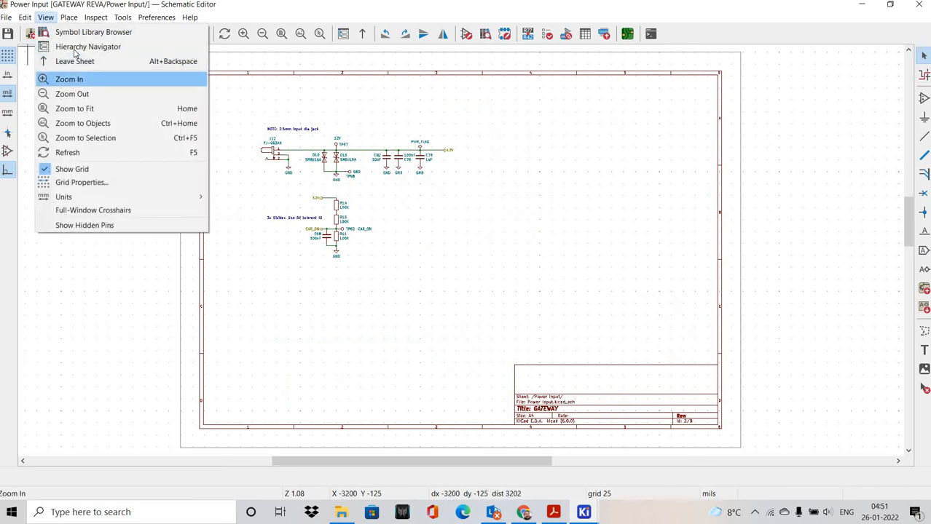
{"action": "left_click", "coordinate": [71, 49]}
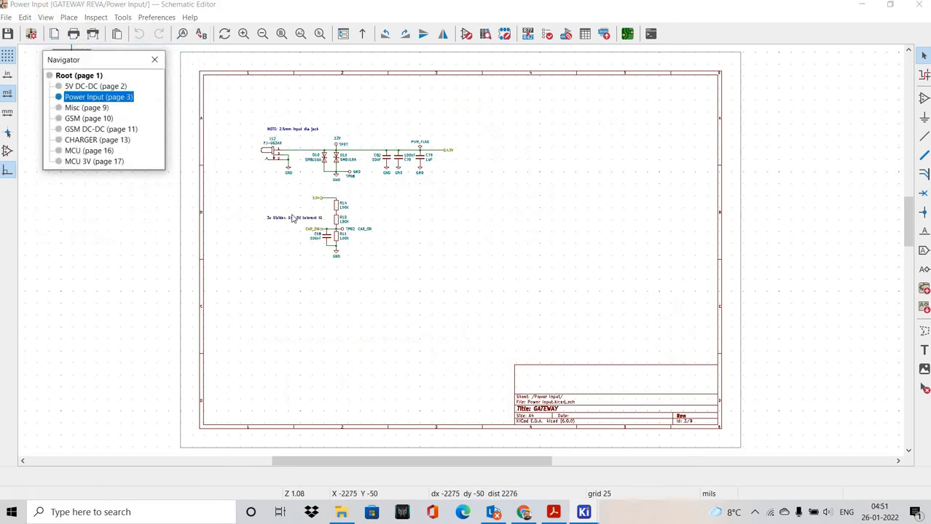
{"action": "left_click", "coordinate": [97, 139]}
{"action": "left_click", "coordinate": [45, 16]}
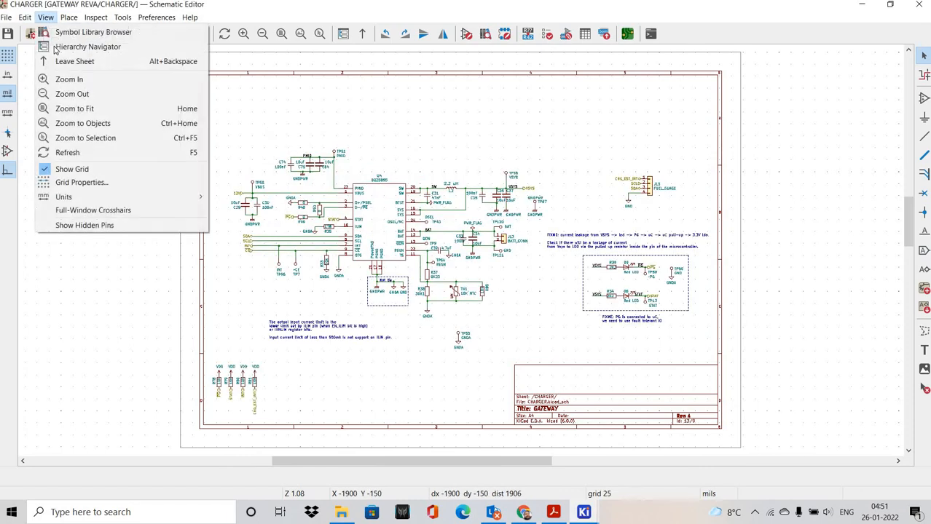
{"action": "left_click", "coordinate": [71, 47]}
{"action": "left_click", "coordinate": [87, 76]}
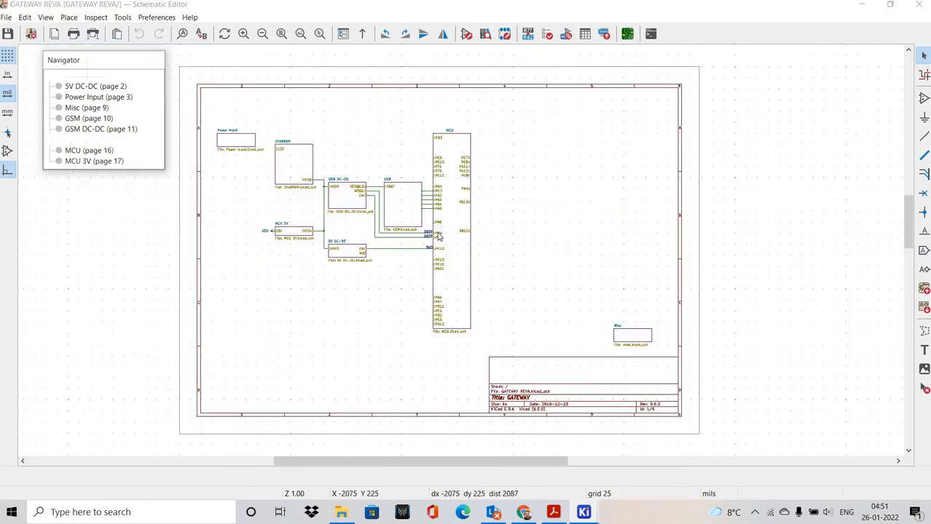
{"action": "scroll", "coordinate": [465, 226], "scroll_direction": "up", "scroll_amount": 1}
{"action": "middle_click_drag", "start_coordinate": [379, 271], "coordinate": [442, 230]}
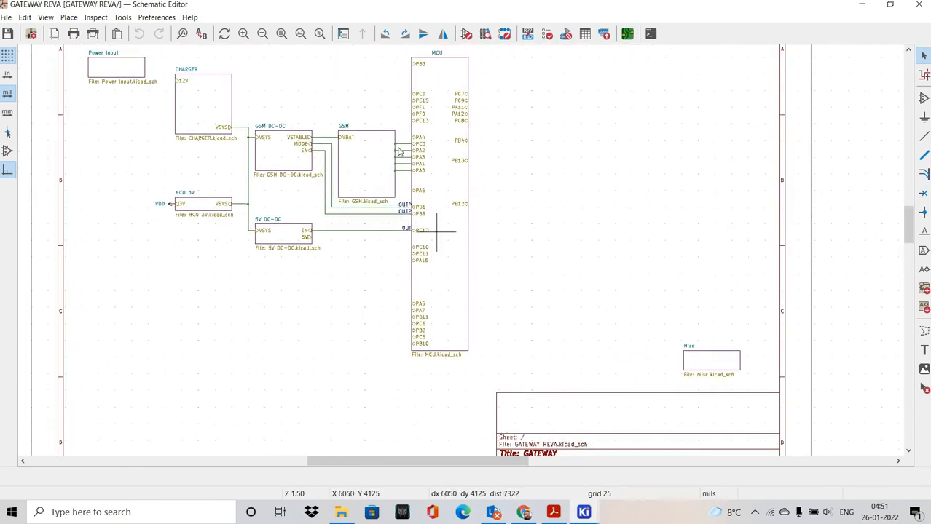
Switch to the MCU sheet through the hierarchy navigator and examine the STM32F030CCT6 symbols and their surrounding circuitry
{"action": "left_click", "coordinate": [45, 17]}
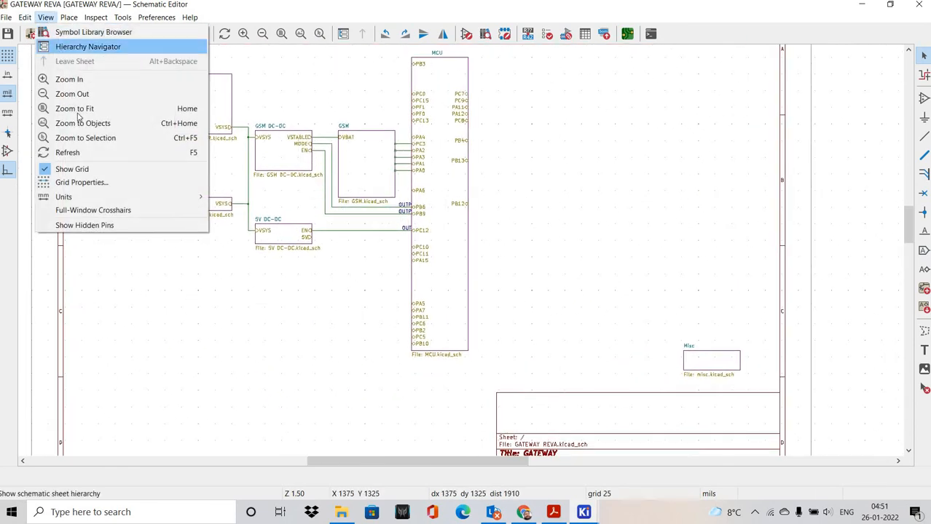
{"action": "left_click", "coordinate": [69, 47]}
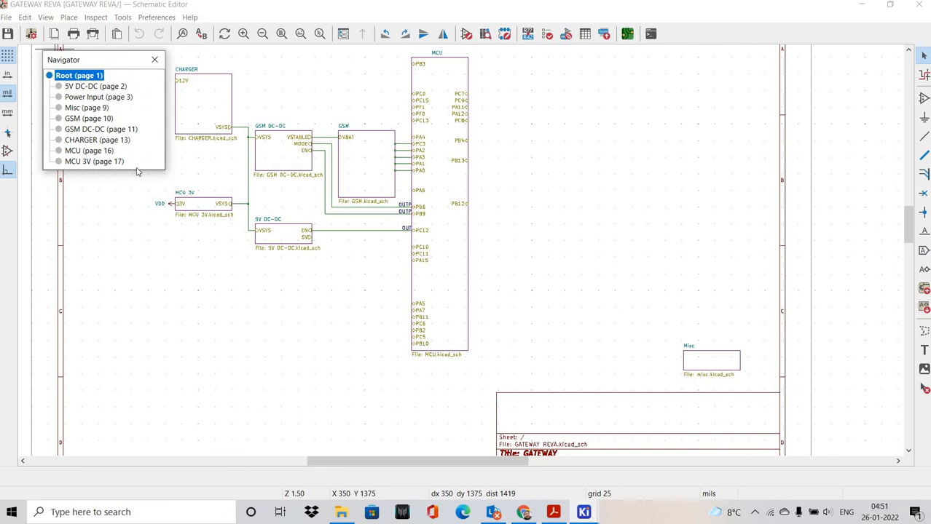
{"action": "left_click", "coordinate": [89, 150]}
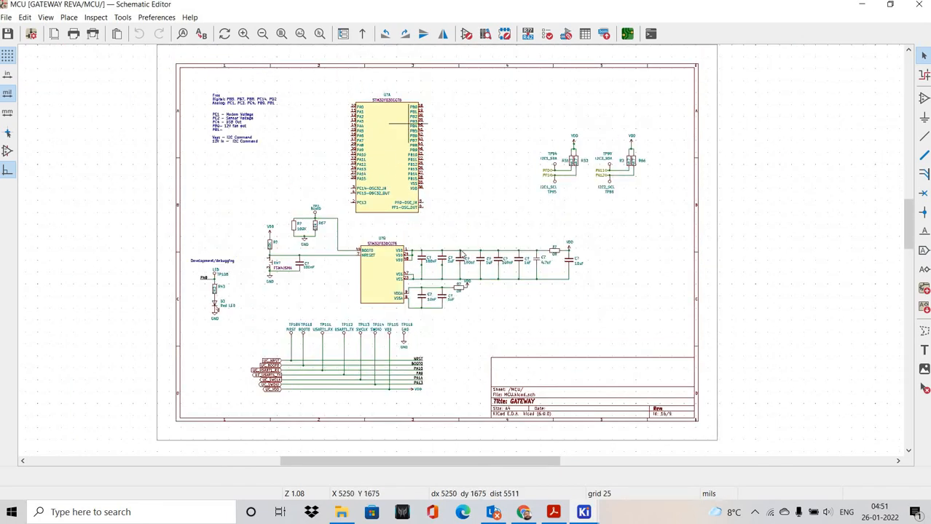
{"action": "scroll", "coordinate": [462, 254], "scroll_direction": "up", "scroll_amount": 4}
{"action": "middle_click_drag", "start_coordinate": [463, 252], "coordinate": [427, 211]}
{"action": "scroll", "coordinate": [438, 198], "scroll_direction": "down", "scroll_amount": 1}
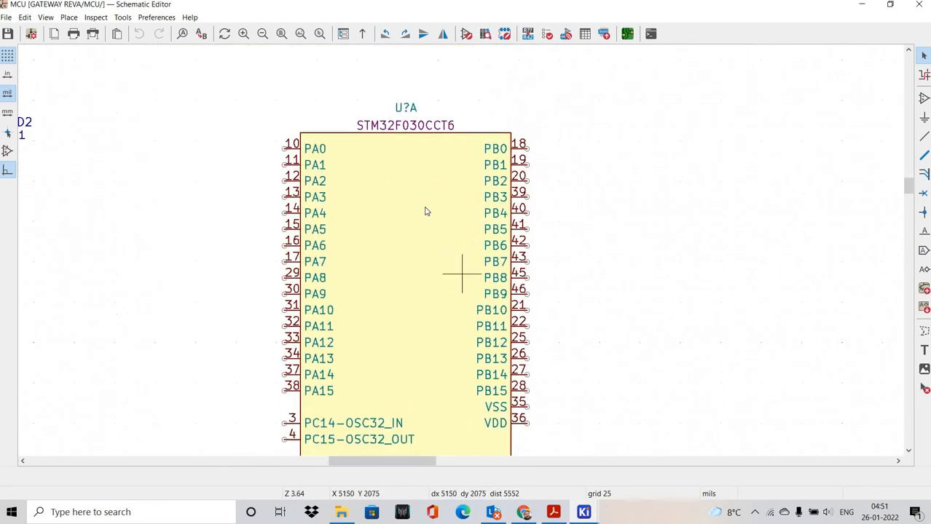
{"action": "scroll", "coordinate": [393, 211], "scroll_direction": "down", "scroll_amount": 3}
{"action": "scroll", "coordinate": [471, 270], "scroll_direction": "down", "scroll_amount": 2}
{"action": "scroll", "coordinate": [411, 233], "scroll_direction": "up", "scroll_amount": 1}
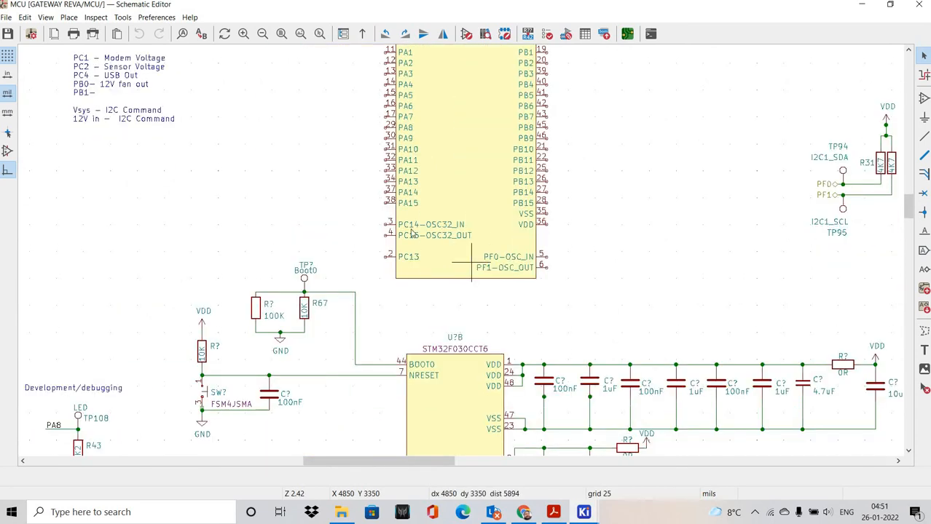
{"action": "middle_click_drag", "start_coordinate": [449, 284], "coordinate": [386, 260]}
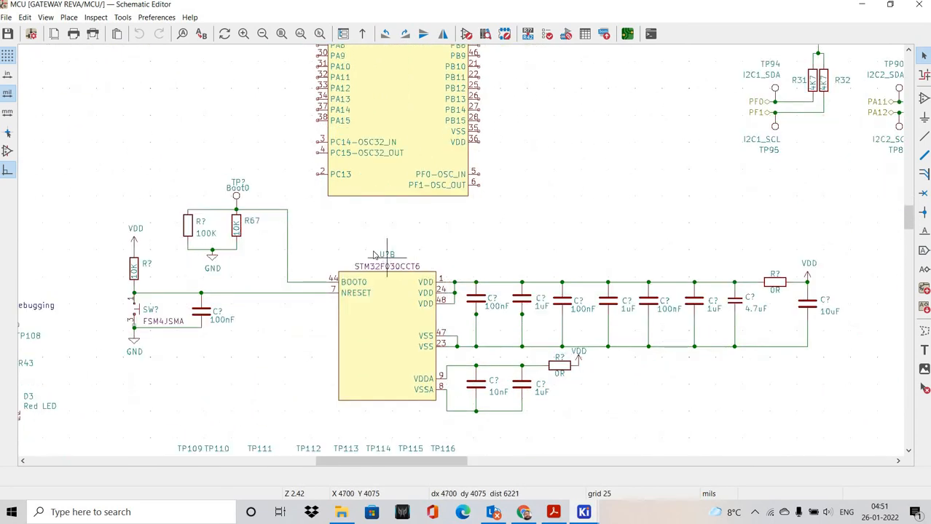
{"action": "scroll", "coordinate": [437, 273], "scroll_direction": "down", "scroll_amount": 2}
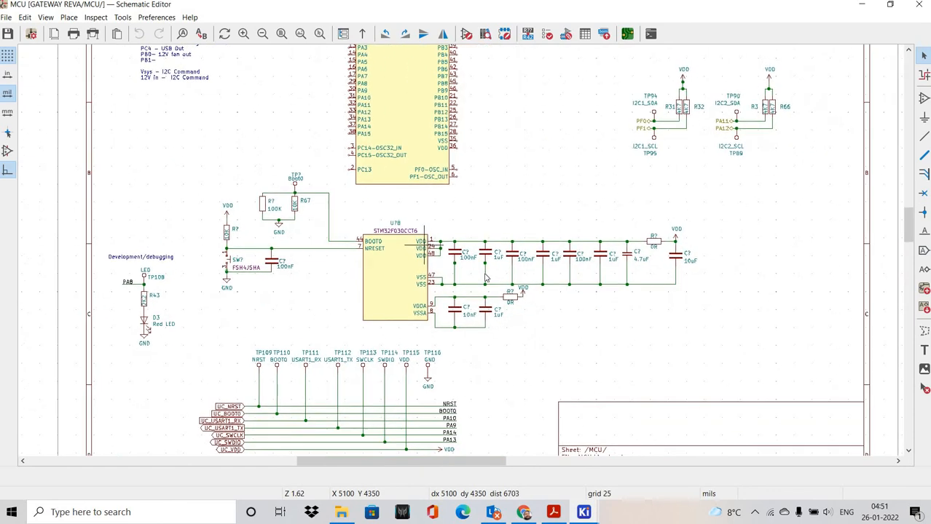
{"action": "scroll", "coordinate": [487, 274], "scroll_direction": "up", "scroll_amount": 1, "text": "shift"}
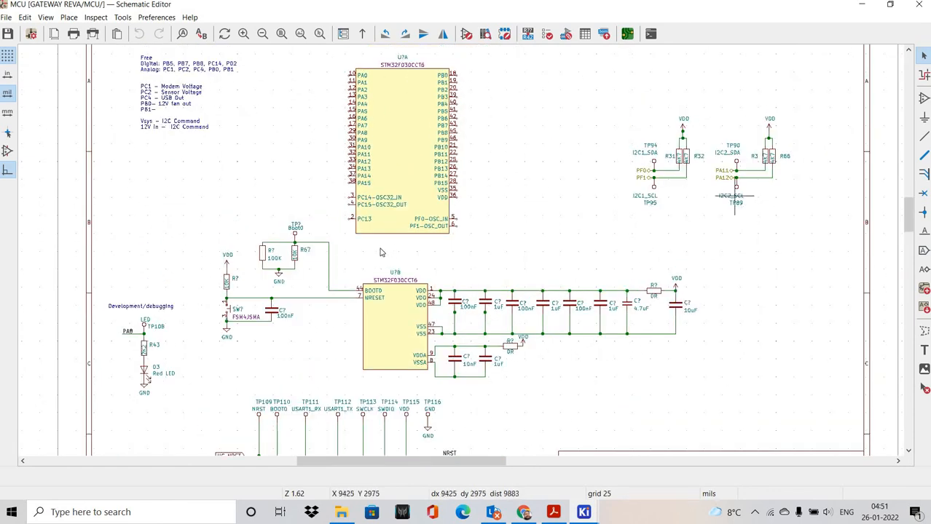
Examine the hierarchical labels PF0 and PF1 on the I2C1 lines and view the available actions for PF0
{"action": "scroll", "coordinate": [733, 197], "scroll_direction": "up", "scroll_amount": 2}
{"action": "scroll", "coordinate": [412, 271], "scroll_direction": "up", "scroll_amount": 2}
{"action": "right_click", "coordinate": [495, 260]}
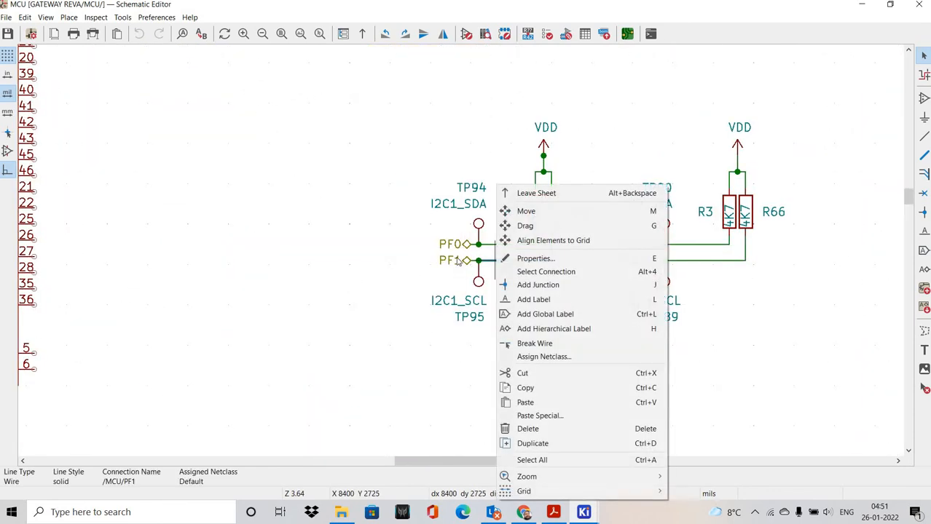
{"action": "left_click", "coordinate": [412, 262]}
{"action": "middle_click_drag", "start_coordinate": [446, 253], "coordinate": [396, 238]}
{"action": "scroll", "coordinate": [408, 235], "scroll_direction": "up", "scroll_amount": 1}
{"action": "right_click", "coordinate": [449, 243]}
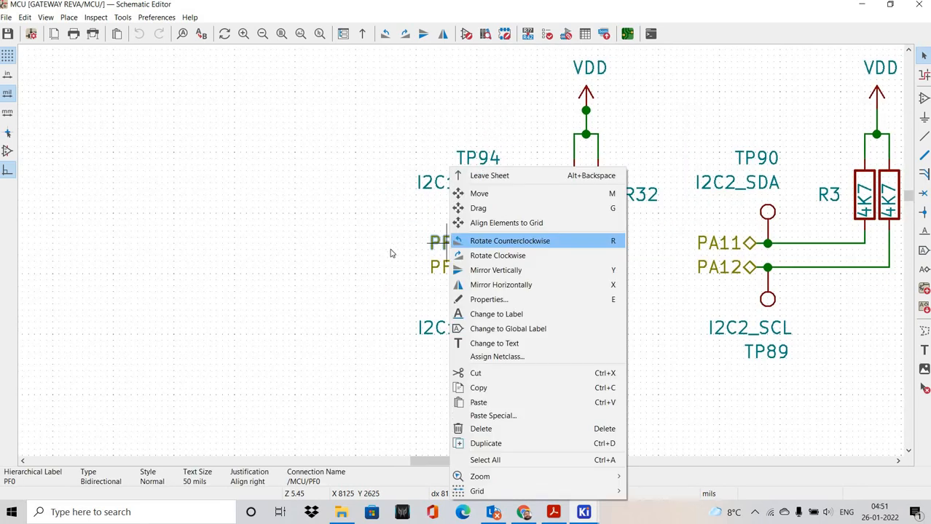
{"action": "left_click", "coordinate": [351, 248]}
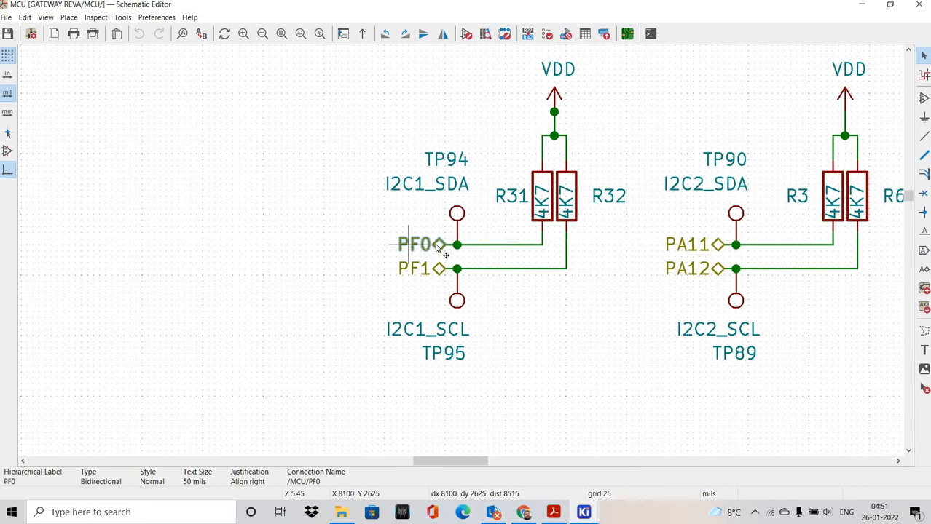
Examine the shape and justification options in the properties of hierarchical label PF0, and close them without changes
{"action": "double_click", "coordinate": [437, 249]}
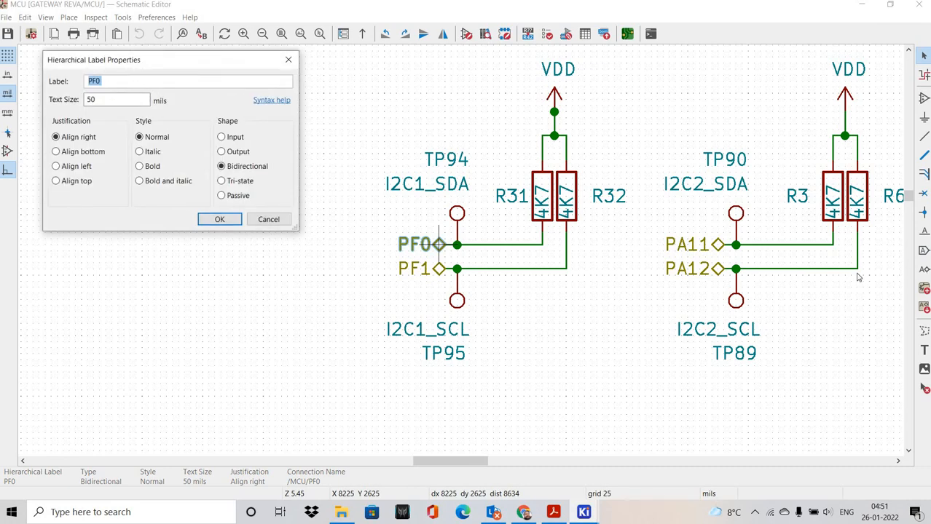
{"action": "left_click", "coordinate": [370, 281]}
{"action": "left_click", "coordinate": [284, 221]}
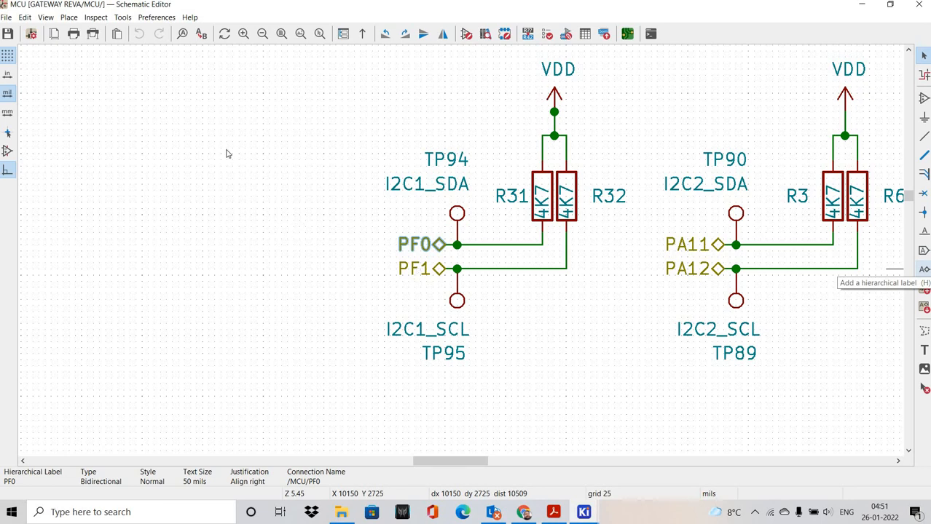
{"action": "key", "text": "h"}
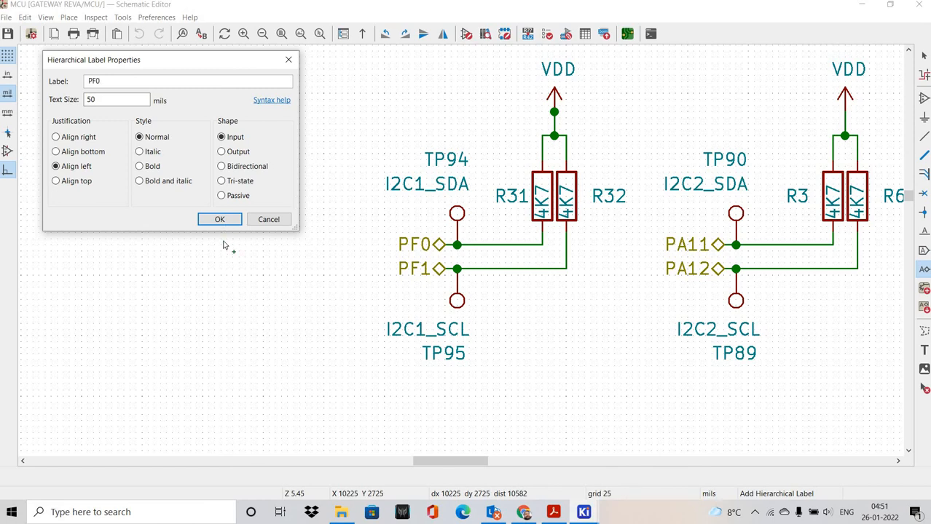
{"action": "key", "text": "Return"}
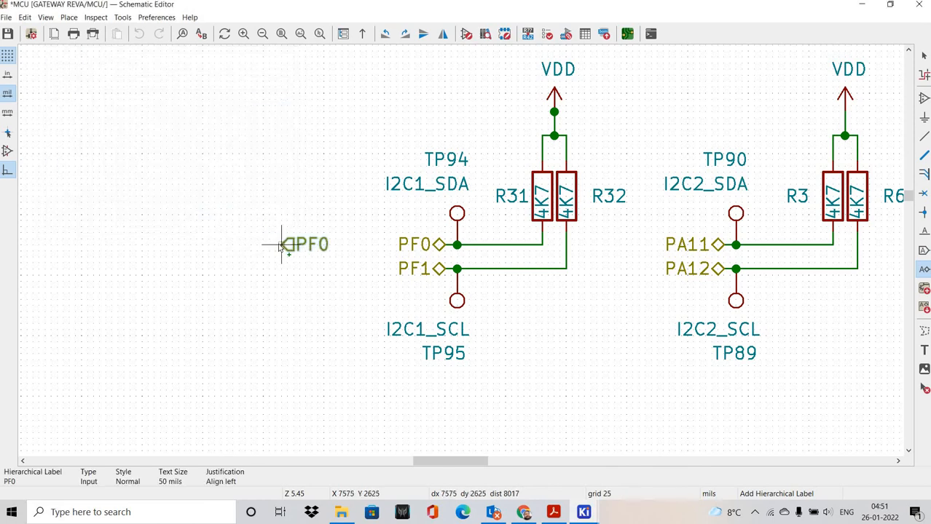
{"action": "right_click", "coordinate": [286, 252]}
{"action": "left_click", "coordinate": [306, 252]}
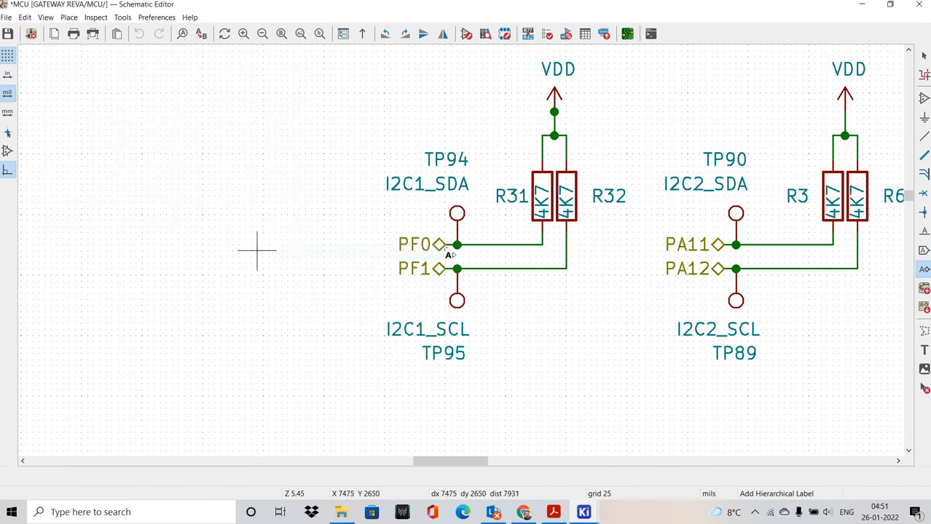
Place a right-aligned input hierarchical label PA0 beside pin 10 of the STM32F030CCT6 symbol and wire it to that pin
{"action": "scroll", "coordinate": [299, 255], "scroll_direction": "left", "scroll_amount": 3, "text": "ctrl"}
{"action": "scroll", "coordinate": [442, 251], "scroll_direction": "down", "scroll_amount": 3, "text": "shift"}
{"action": "scroll", "coordinate": [298, 251], "scroll_direction": "down", "scroll_amount": 4}
{"action": "middle_click_drag", "start_coordinate": [431, 229], "coordinate": [492, 324]}
{"action": "middle_click_drag", "start_coordinate": [330, 211], "coordinate": [461, 249]}
{"action": "scroll", "coordinate": [372, 184], "scroll_direction": "up", "scroll_amount": 2}
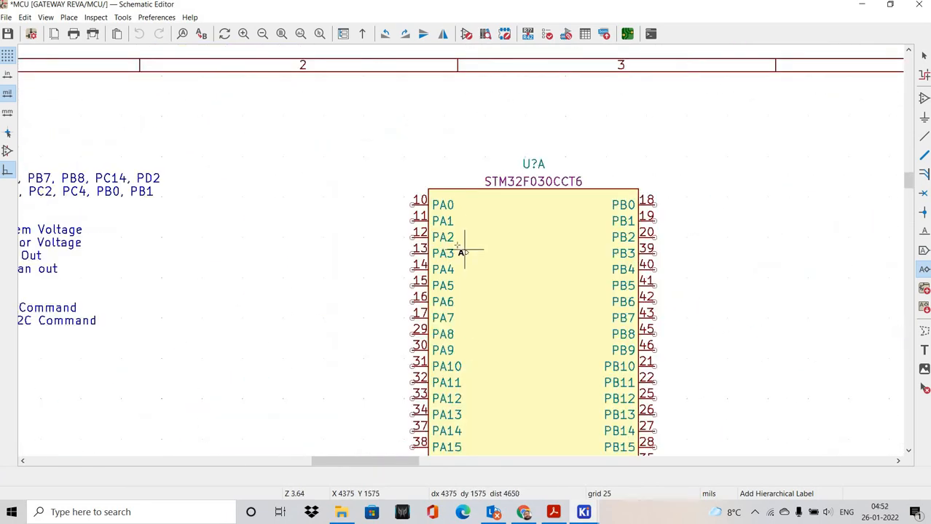
{"action": "scroll", "coordinate": [461, 244], "scroll_direction": "up", "scroll_amount": 1}
{"action": "scroll", "coordinate": [394, 235], "scroll_direction": "down", "scroll_amount": 1}
{"action": "middle_click_drag", "start_coordinate": [446, 237], "coordinate": [381, 164]}
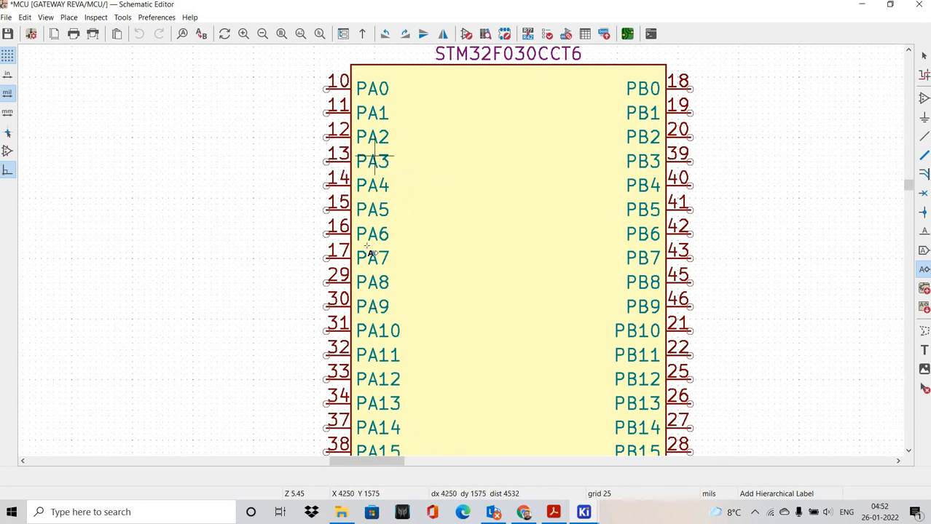
{"action": "mouse_move", "coordinate": [380, 204]}
{"action": "middle_mouse_down"}
{"action": "mouse_move", "coordinate": [352, 132]}
{"action": "mouse_move", "coordinate": [379, 212]}
{"action": "middle_mouse_up"}
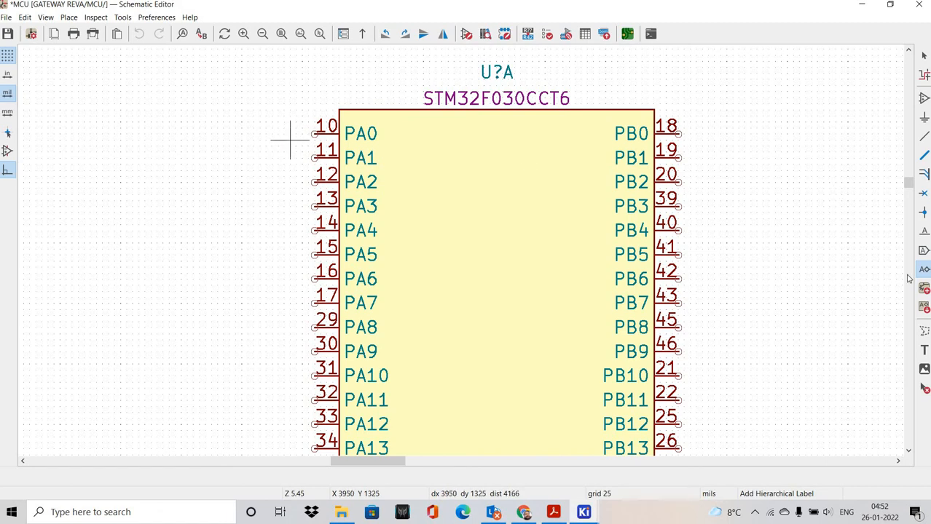
{"action": "left_click", "coordinate": [168, 67]}
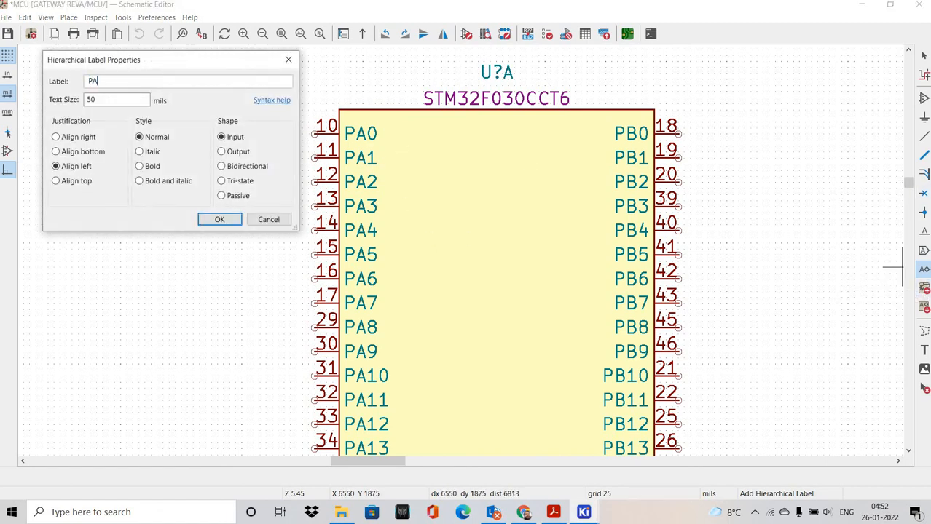
{"action": "left_click", "coordinate": [218, 220]}
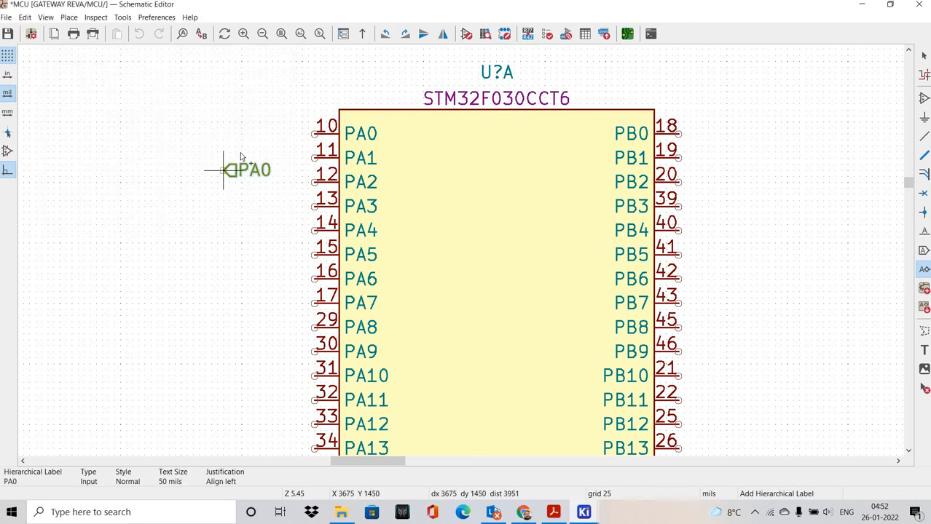
{"action": "key", "text": "x"}
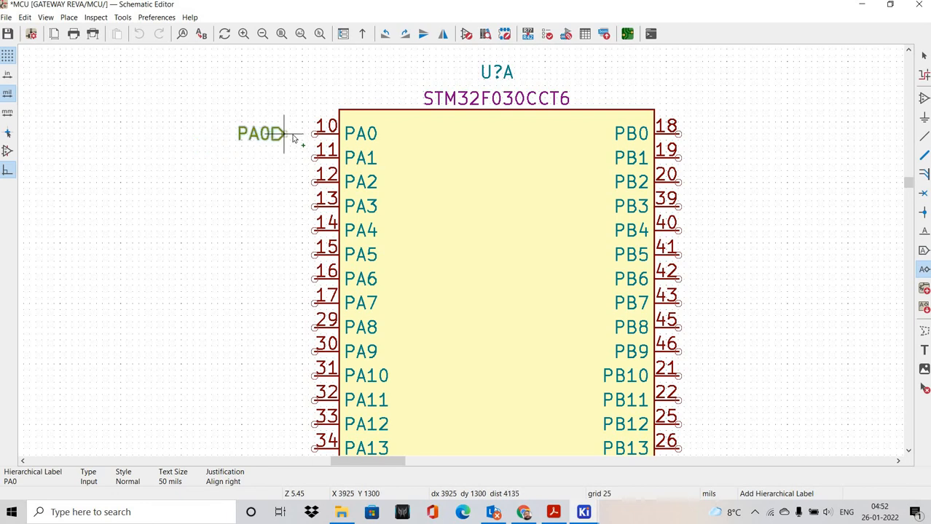
{"action": "left_click", "coordinate": [295, 136]}
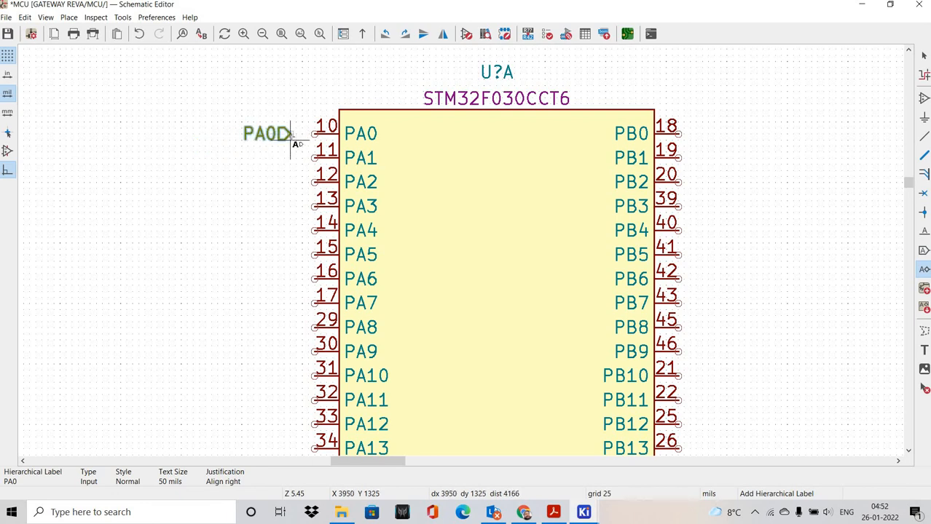
{"action": "key", "text": "w"}
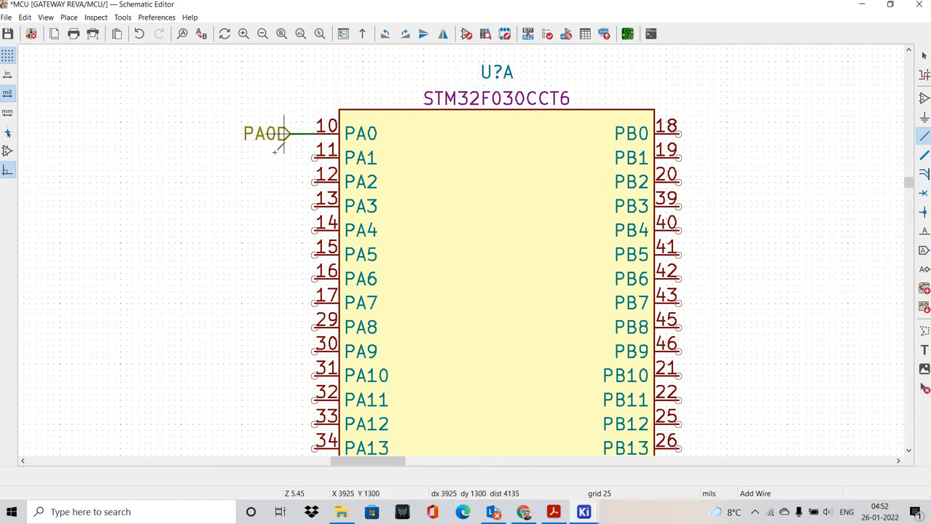
Return to the root sheet through the hierarchy navigator and try to import a sheet pin into the MCU block
{"action": "left_click", "coordinate": [45, 17]}
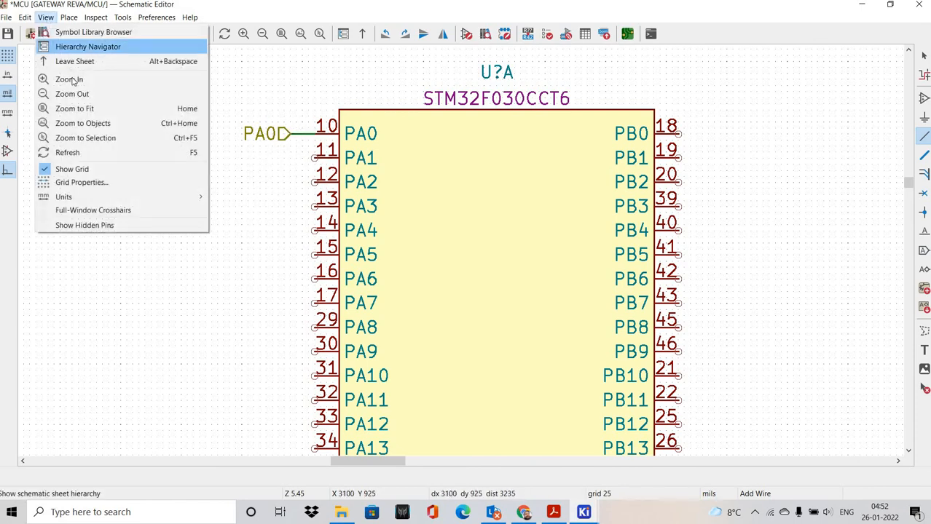
{"action": "left_click", "coordinate": [80, 46]}
{"action": "left_click", "coordinate": [69, 75]}
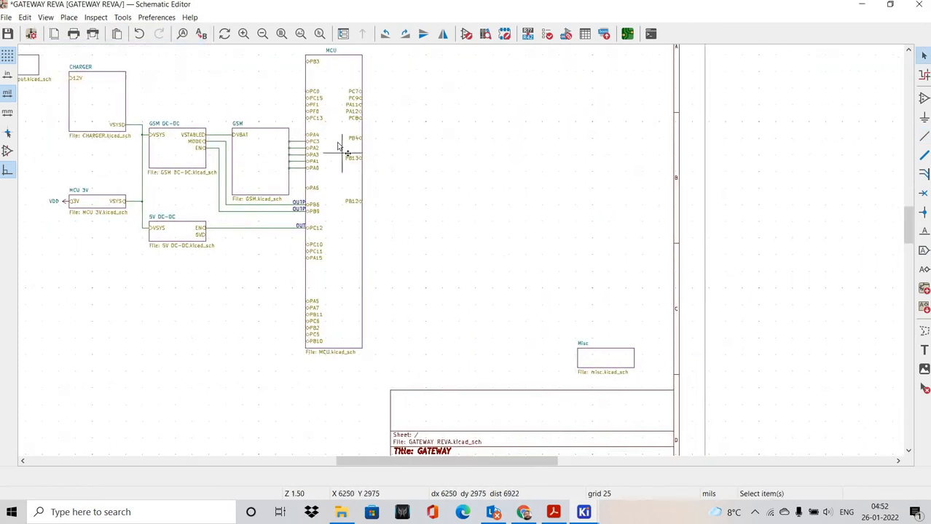
{"action": "left_click", "coordinate": [337, 146]}
{"action": "right_click", "coordinate": [337, 144]}
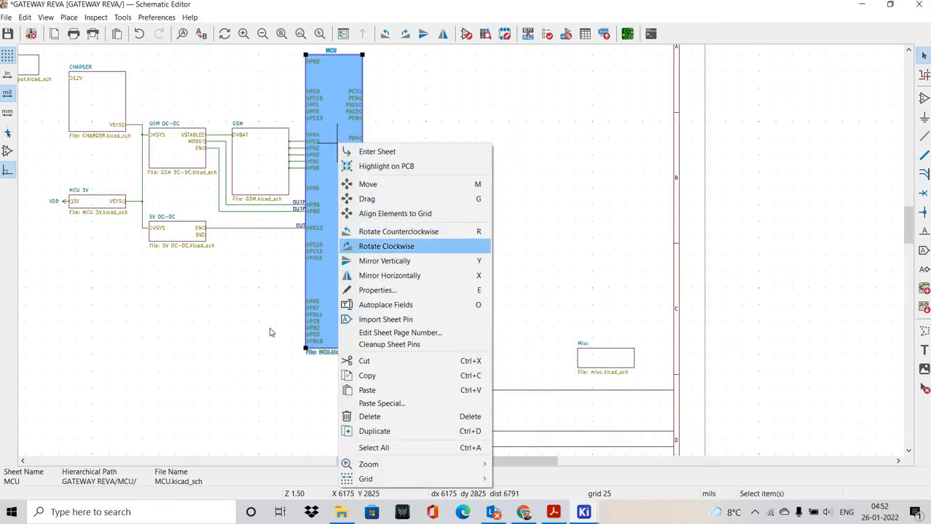
{"action": "left_click", "coordinate": [272, 331]}
{"action": "right_click", "coordinate": [341, 185]}
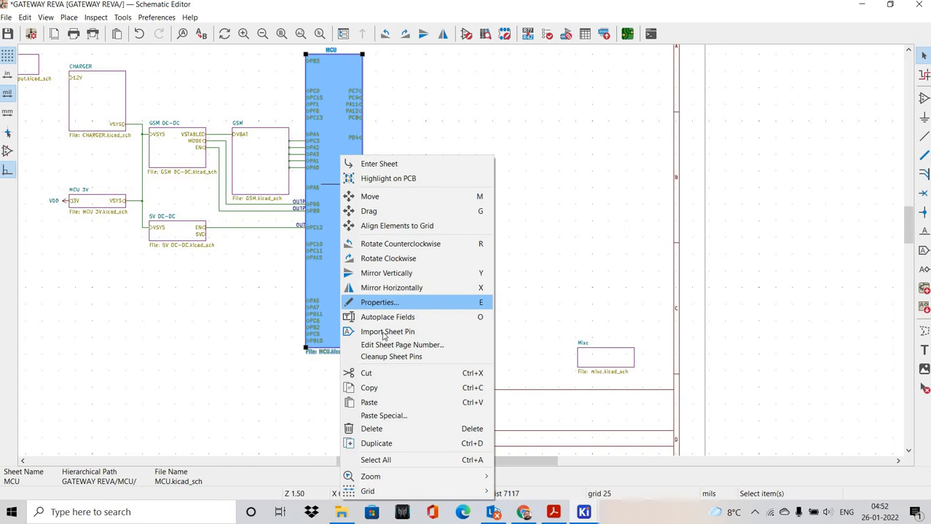
{"action": "left_click", "coordinate": [389, 332]}
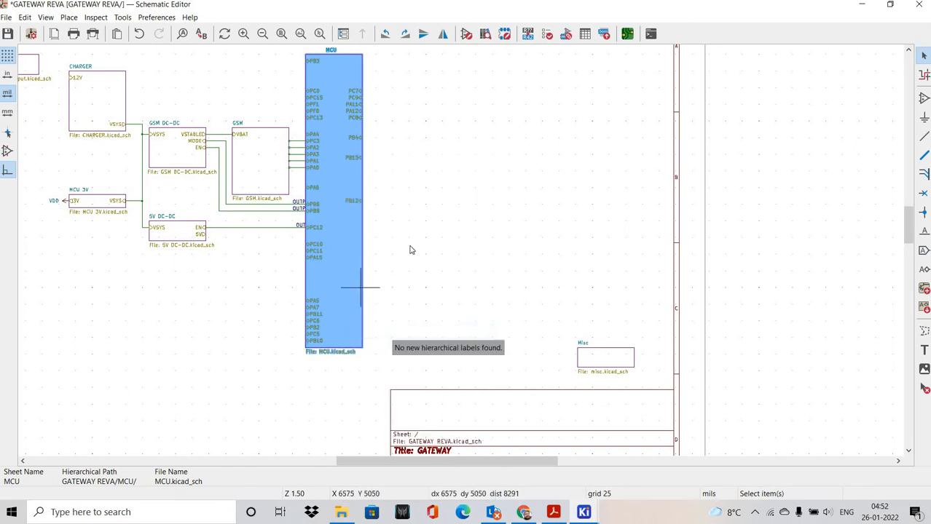
{"action": "left_click", "coordinate": [400, 250]}
Delete the sheet pins PA5, PA7, PB11, PC6, PB2, PC5, PB10, PC10, PC11, PA15 and PC12 from the MCU block
{"action": "middle_click_drag", "start_coordinate": [424, 245], "coordinate": [453, 251]}
{"action": "scroll", "coordinate": [451, 251], "scroll_direction": "up", "scroll_amount": 5}
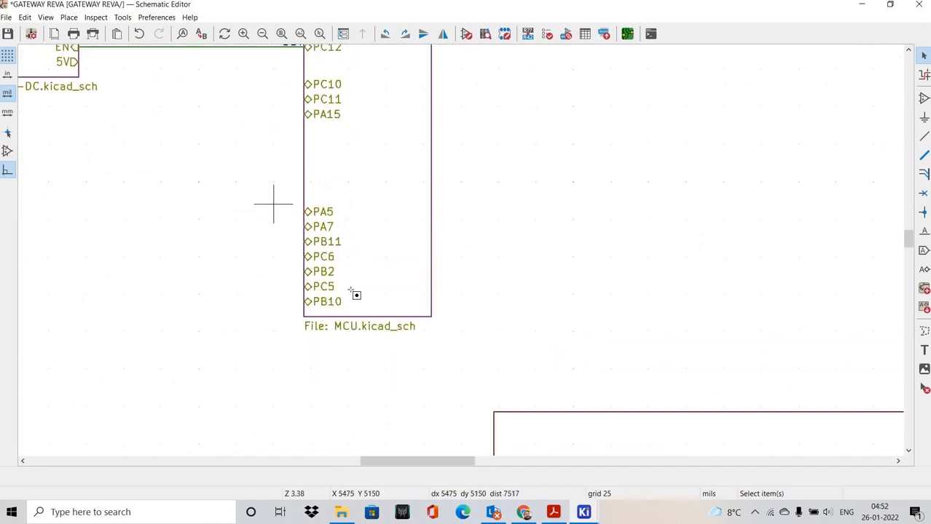
{"action": "left_click_drag", "start_coordinate": [271, 187], "coordinate": [358, 309]}
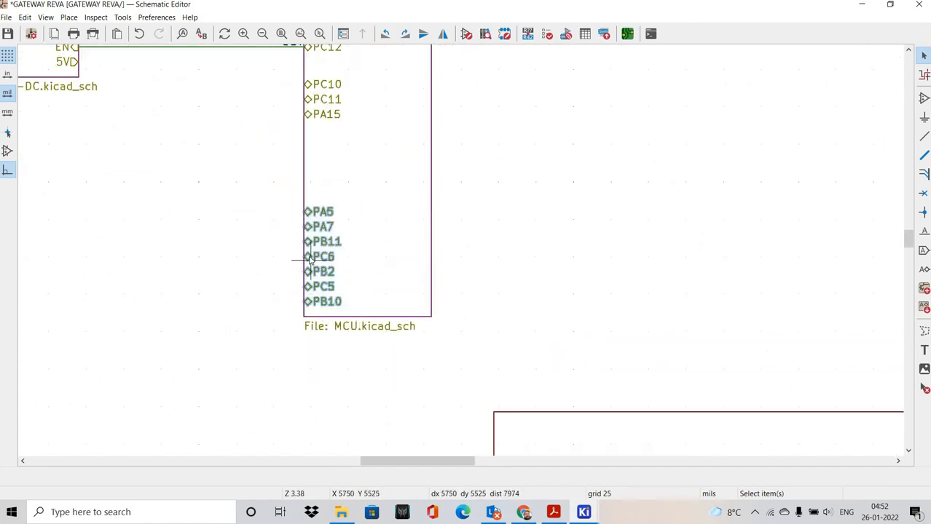
{"action": "scroll", "coordinate": [310, 260], "scroll_direction": "up", "scroll_amount": 3, "text": "ctrl"}
{"action": "key", "text": "Delete"}
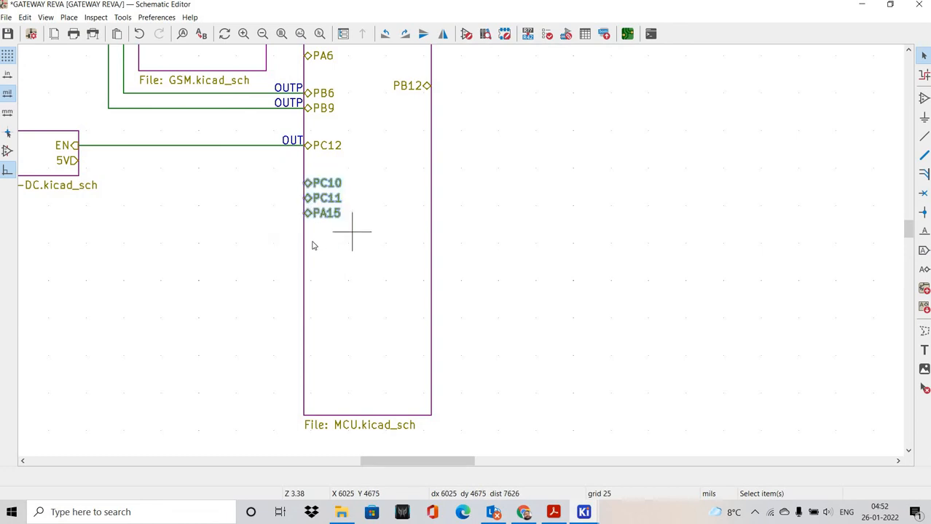
{"action": "scroll", "coordinate": [313, 246], "scroll_direction": "up", "scroll_amount": 3, "text": "ctrl"}
{"action": "key", "text": "Delete"}
{"action": "left_click", "coordinate": [310, 244]}
{"action": "key", "text": "Delete"}
Delete the sheet pins PB9, PB6 and PA6 from the MCU block
{"action": "left_click", "coordinate": [312, 205]}
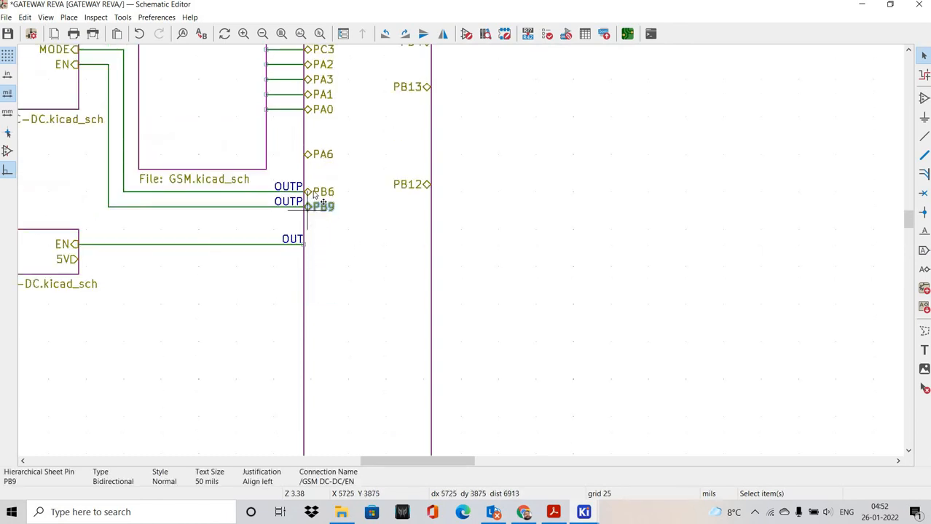
{"action": "key", "text": "Delete"}
{"action": "left_click", "coordinate": [313, 192]}
{"action": "key", "text": "Delete"}
{"action": "scroll", "coordinate": [312, 206], "scroll_direction": "up", "scroll_amount": 2, "text": "ctrl"}
{"action": "key", "text": "Delete"}
Delete the MCU block's remaining left-edge sheet pins below PB3, from PC0 down to PA0
{"action": "scroll", "coordinate": [321, 219], "scroll_direction": "up", "scroll_amount": 3, "text": "ctrl"}
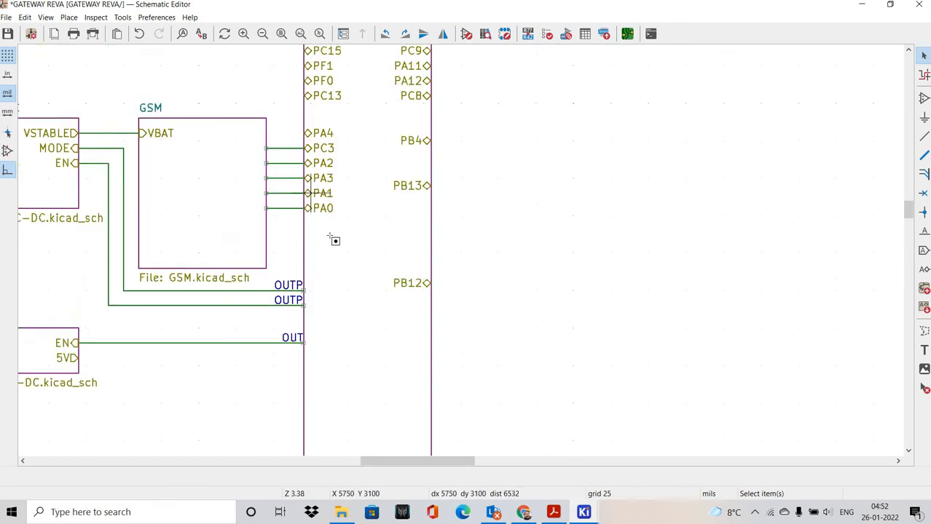
{"action": "left_click_drag", "start_coordinate": [305, 166], "coordinate": [337, 262]}
{"action": "key", "text": "Delete"}
{"action": "scroll", "coordinate": [352, 258], "scroll_direction": "up", "scroll_amount": 3, "text": "ctrl"}
{"action": "left_click_drag", "start_coordinate": [287, 165], "coordinate": [368, 270]}
{"action": "key", "text": "Delete"}
Try to delete sheet pin PB3 near the top of the MCU block, and undo the deletion
{"action": "left_click_drag", "start_coordinate": [285, 104], "coordinate": [341, 139]}
{"action": "key", "text": "Delete"}
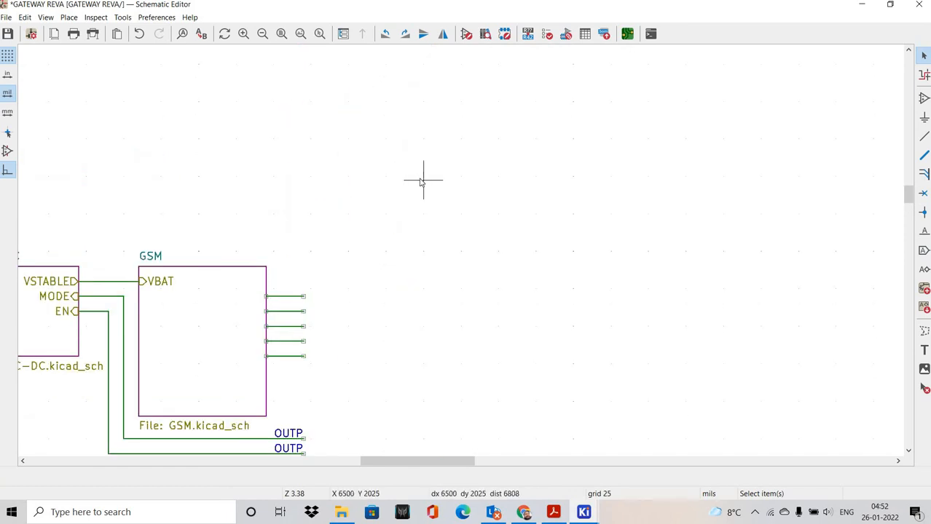
{"action": "key", "text": "ctrl+z"}
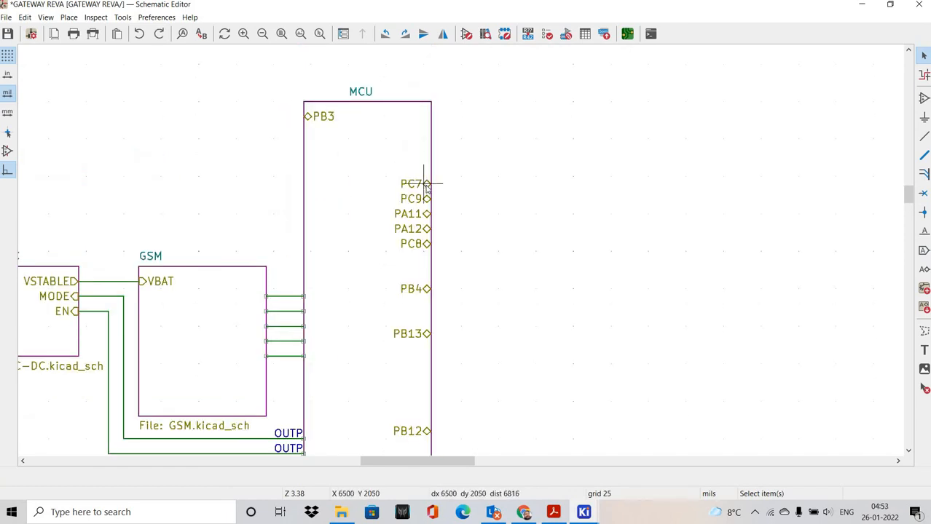
Delete the sheet pins PC7, PC9, PA11, PA12 and PC8 from the right edge of the MCU block
{"action": "left_click", "coordinate": [426, 183]}
{"action": "scroll", "coordinate": [426, 186], "scroll_direction": "down", "scroll_amount": 2, "text": "ctrl"}
{"action": "key", "text": "Delete"}
{"action": "left_click", "coordinate": [427, 164]}
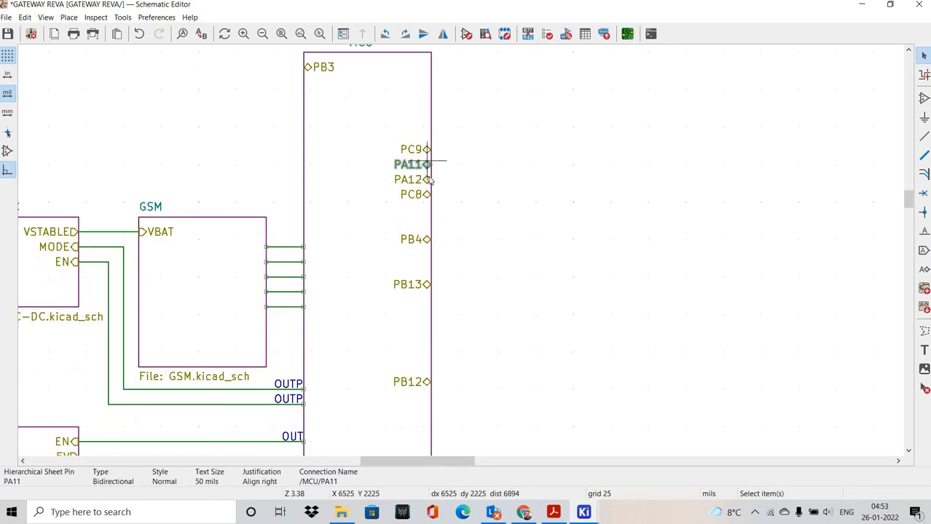
{"action": "key", "text": "Delete"}
{"action": "left_click", "coordinate": [427, 150]}
{"action": "key", "text": "Delete"}
{"action": "left_click", "coordinate": [428, 192]}
{"action": "key", "text": "Delete"}
{"action": "scroll", "coordinate": [430, 188], "scroll_direction": "down", "scroll_amount": 2, "text": "ctrl"}
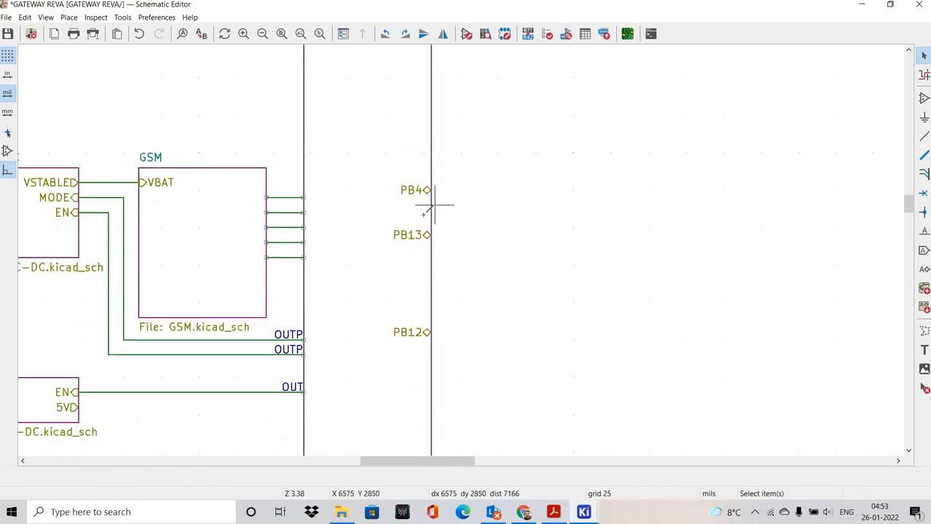
{"action": "key", "text": "w"}
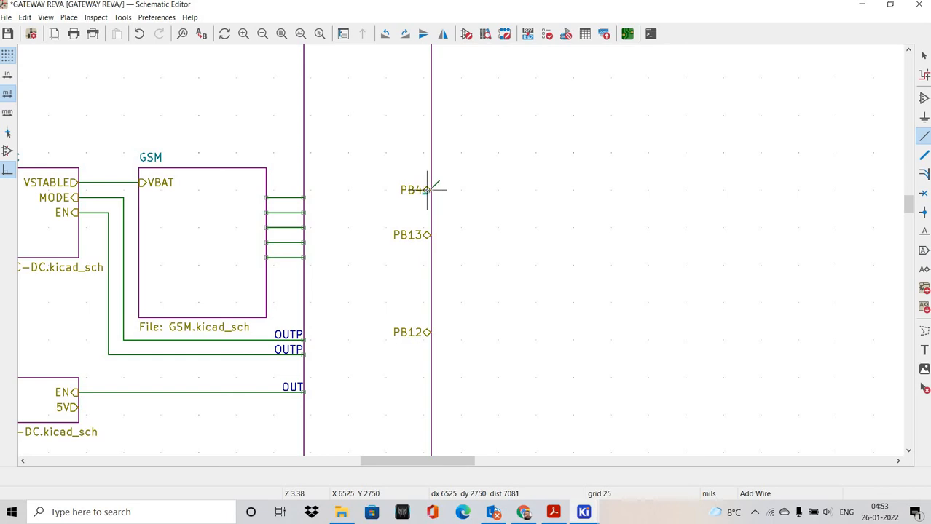
{"action": "right_click", "coordinate": [426, 190]}
{"action": "left_click", "coordinate": [433, 198]}
{"action": "left_click", "coordinate": [430, 191]}
{"action": "right_click", "coordinate": [426, 191]}
{"action": "left_click", "coordinate": [432, 198]}
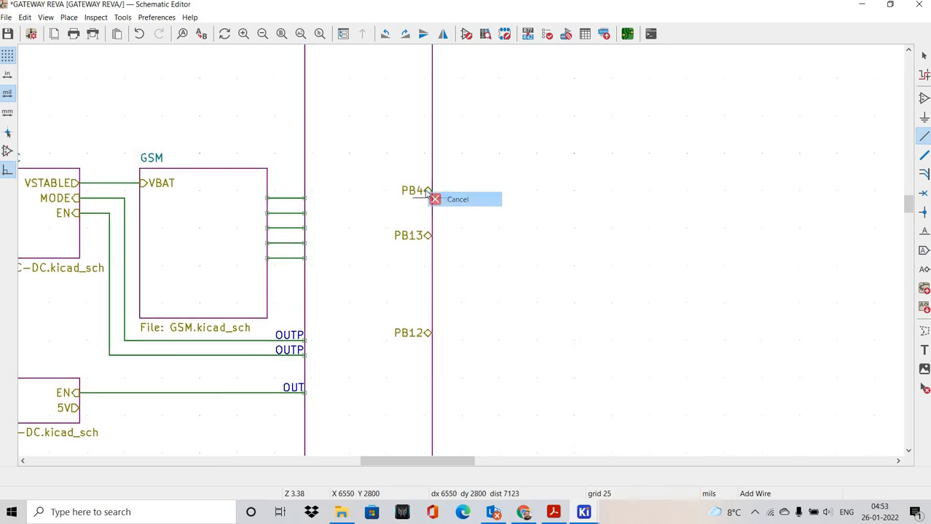
{"action": "right_click", "coordinate": [424, 194]}
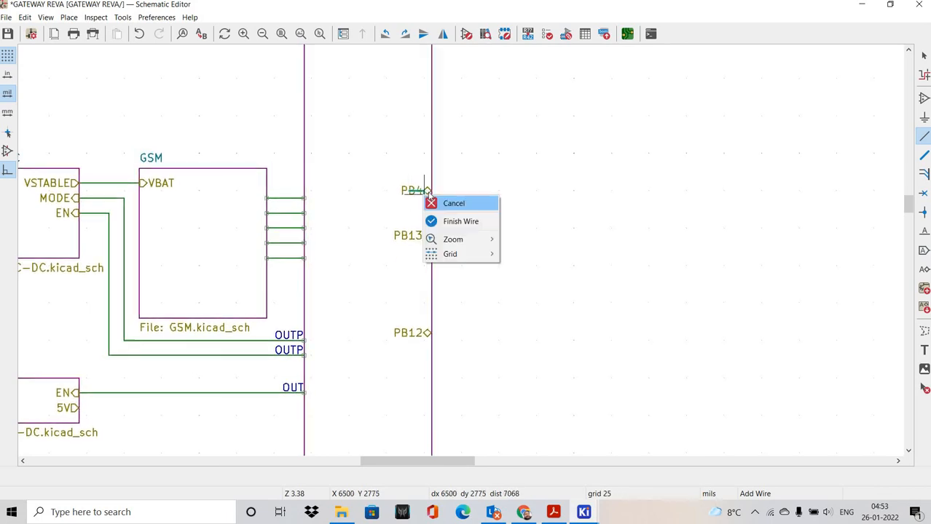
{"action": "left_click", "coordinate": [433, 202]}
{"action": "middle_click_drag", "start_coordinate": [434, 203], "coordinate": [440, 200]}
{"action": "right_click", "coordinate": [446, 210]}
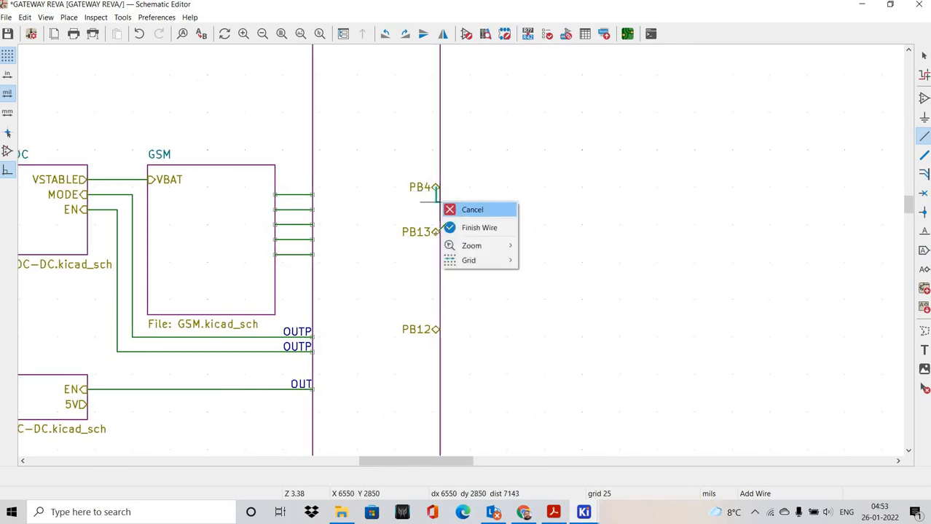
{"action": "left_click", "coordinate": [459, 209]}
{"action": "right_click", "coordinate": [472, 233]}
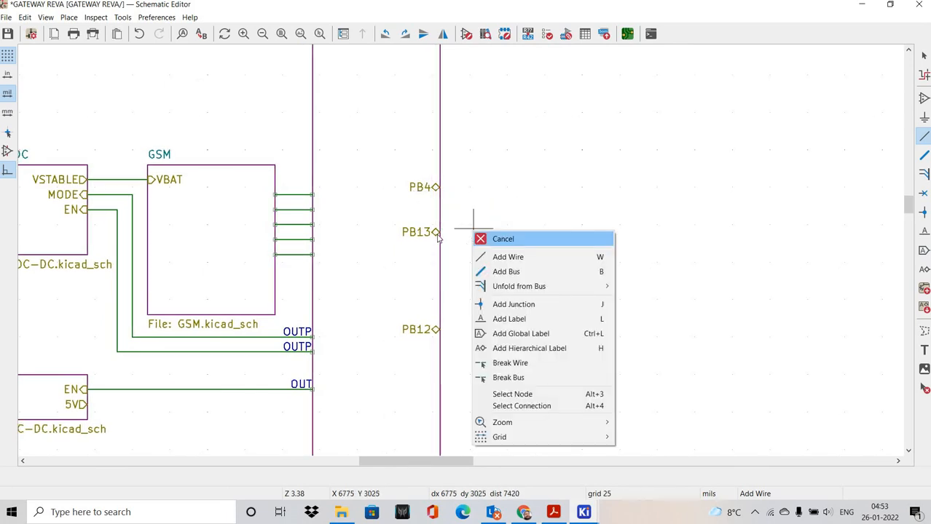
{"action": "left_click", "coordinate": [479, 239]}
Delete the sheet pins PB13 and PB4 from the right edge of the MCU block
{"action": "left_click", "coordinate": [434, 232]}
{"action": "key", "text": "Delete"}
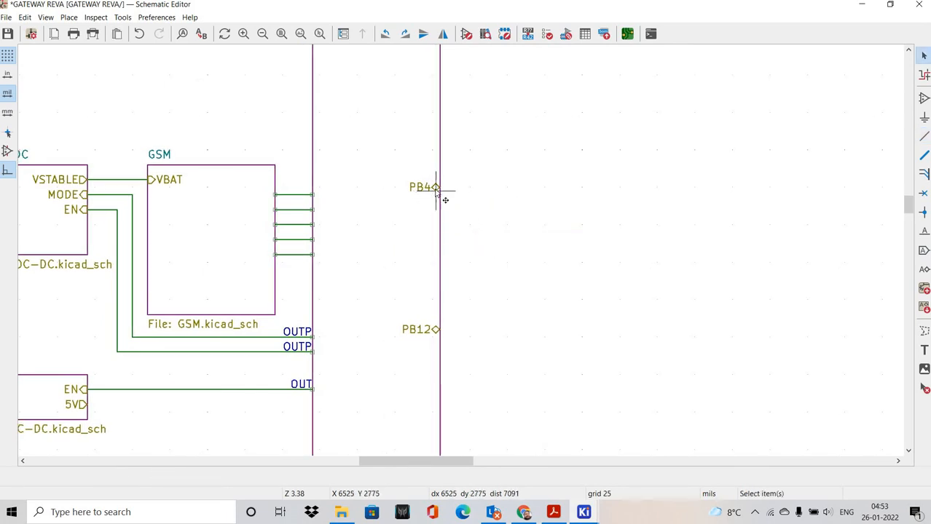
{"action": "left_click", "coordinate": [436, 190]}
{"action": "key", "text": "Delete"}
{"action": "scroll", "coordinate": [435, 285], "scroll_direction": "down", "scroll_amount": 1}
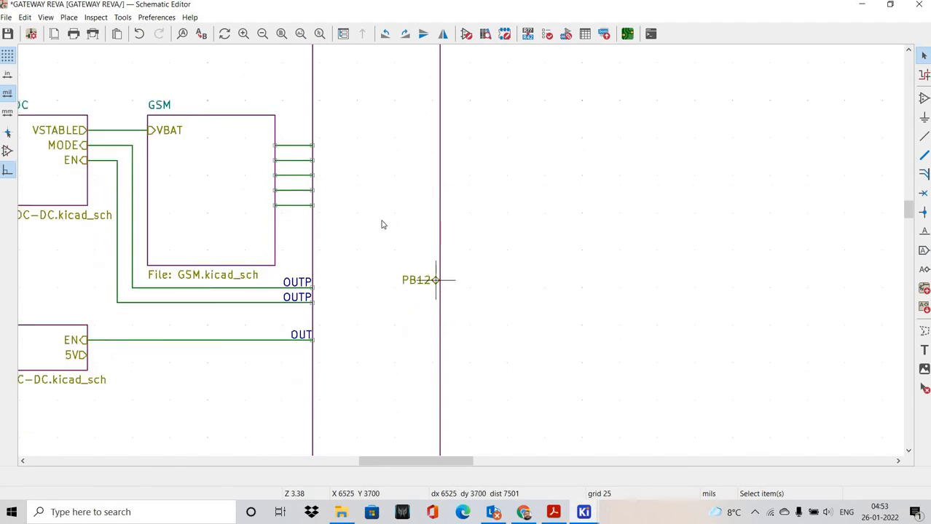
{"action": "scroll", "coordinate": [357, 219], "scroll_direction": "up", "scroll_amount": 5}
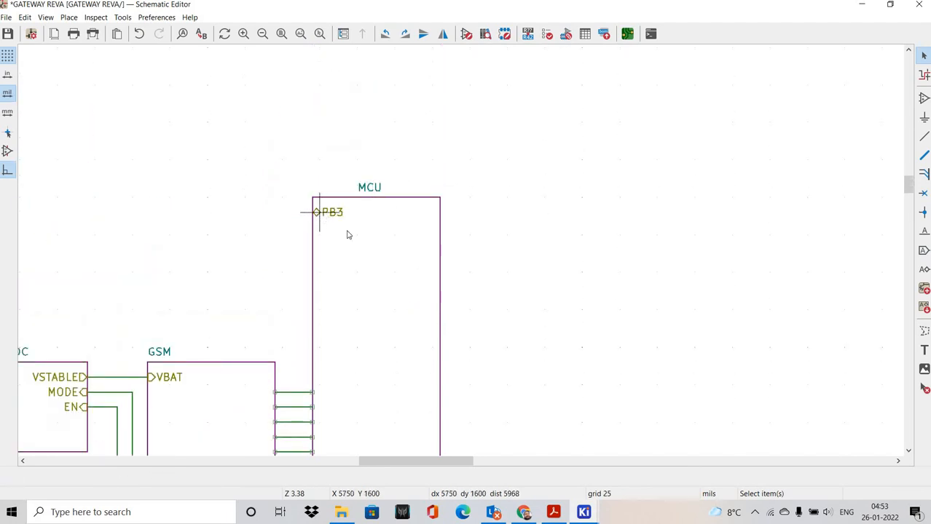
Delete the remaining sheet pin PB3 from the upper left edge of the MCU block
{"action": "left_click", "coordinate": [317, 213]}
{"action": "key", "text": "Delete"}
{"action": "scroll", "coordinate": [449, 255], "scroll_direction": "down", "scroll_amount": 11}
{"action": "scroll", "coordinate": [408, 232], "scroll_direction": "up", "scroll_amount": 2}
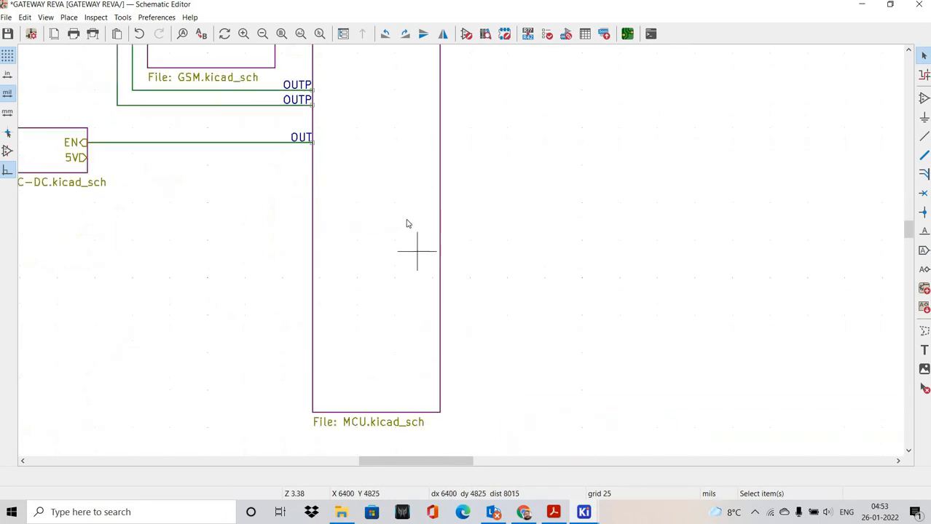
{"action": "scroll", "coordinate": [407, 224], "scroll_direction": "up", "scroll_amount": 3}
{"action": "scroll", "coordinate": [437, 268], "scroll_direction": "down", "scroll_amount": 2}
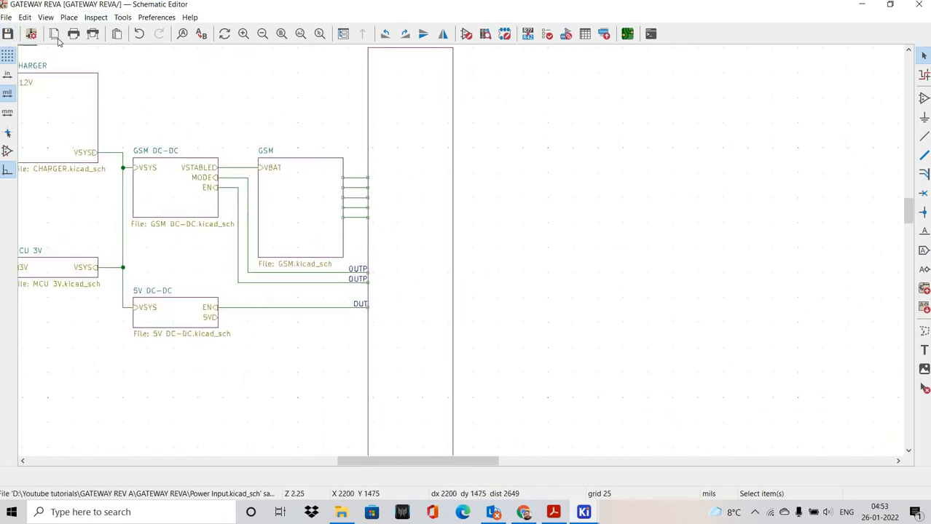
Open the MCU child sheet (page 16) through the hierarchy navigator
{"action": "left_click", "coordinate": [46, 18]}
{"action": "left_click", "coordinate": [61, 46]}
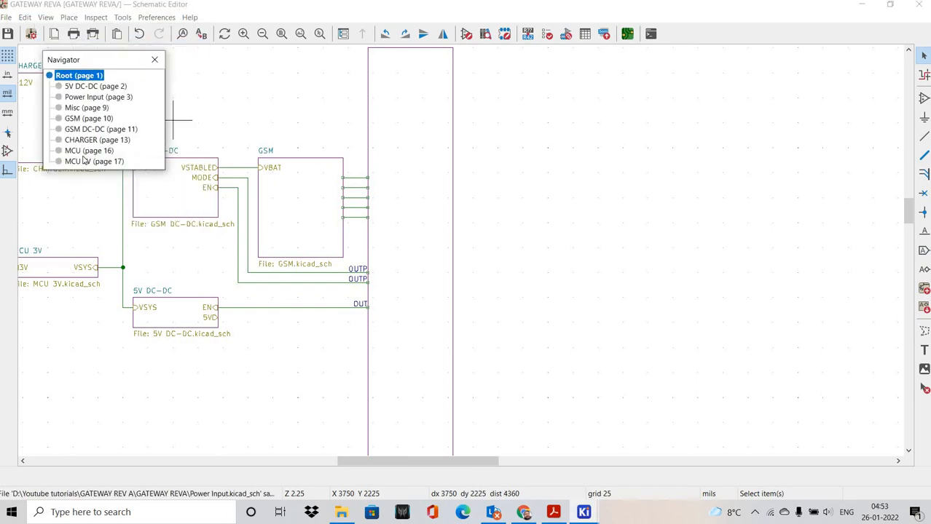
{"action": "left_click", "coordinate": [88, 151]}
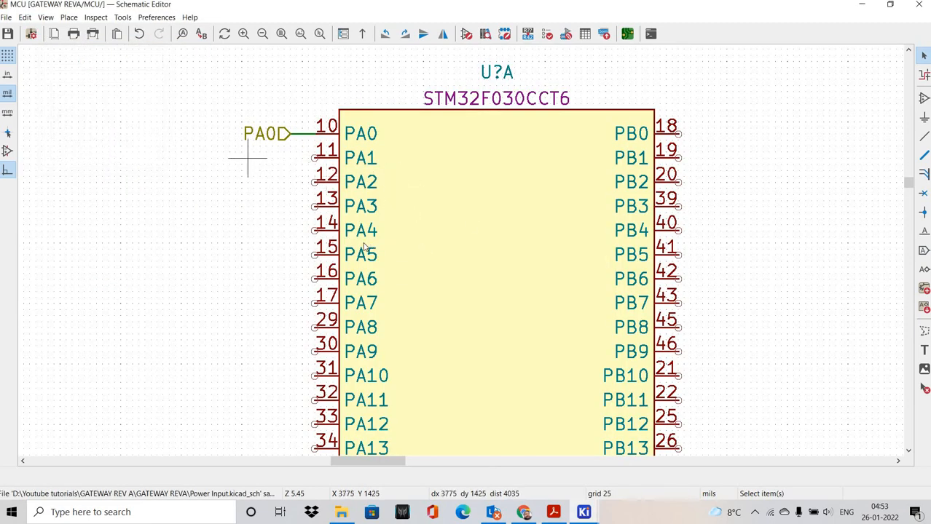
Add an input hierarchical label PA1, mirrored to face pin 11 of the STM32F030CCT6, and wire it to that pin
{"action": "key", "text": "h"}
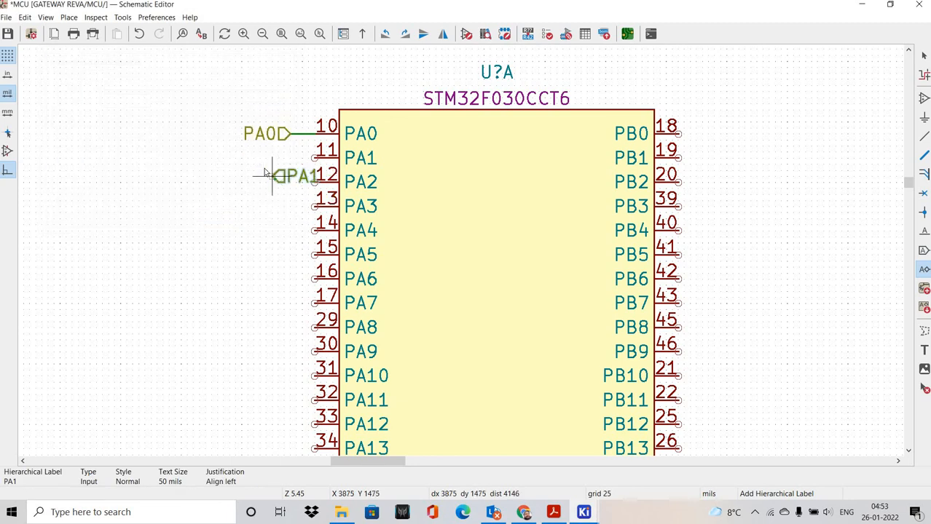
{"action": "key", "text": "Return"}
{"action": "key", "text": "x"}
{"action": "left_click", "coordinate": [300, 164]}
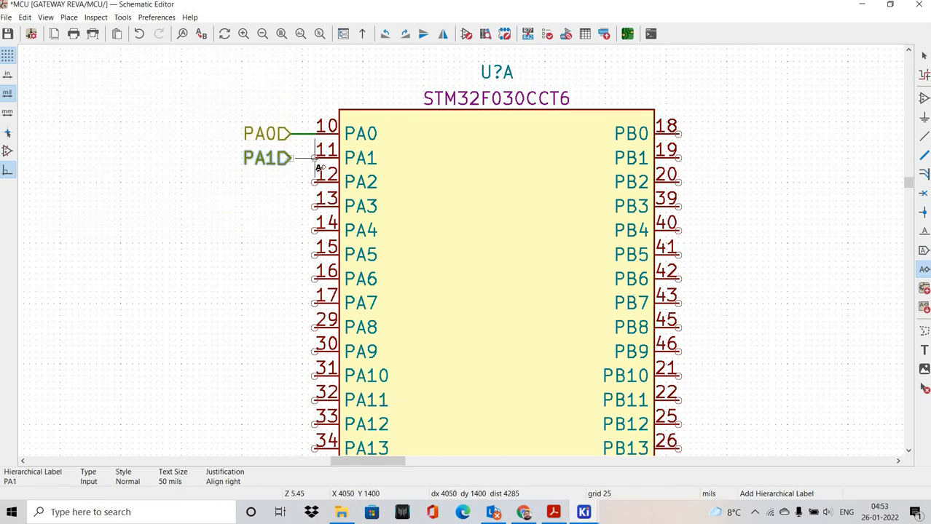
{"action": "key", "text": "Escape"}
{"action": "key", "text": "w"}
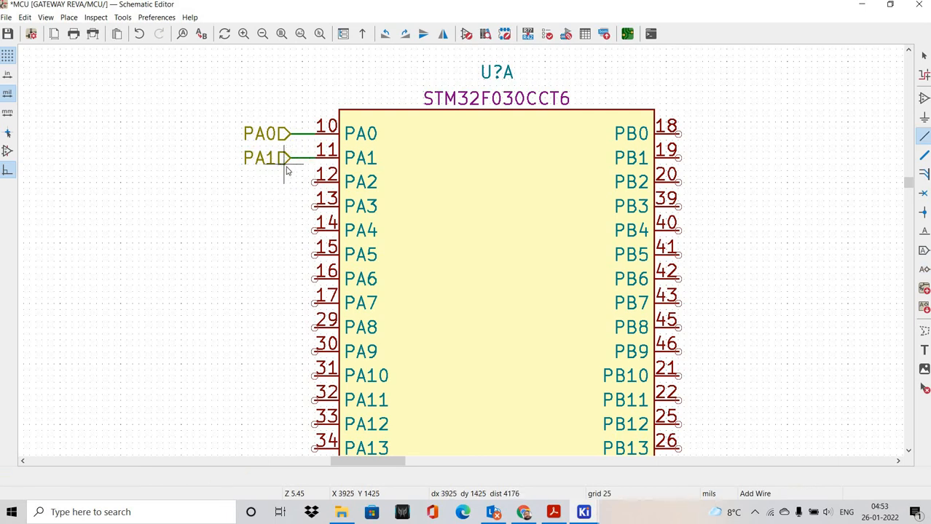
{"action": "right_click", "coordinate": [286, 170]}
{"action": "left_click", "coordinate": [295, 168]}
Duplicate hierarchical label PA1 three times, placing the copies in a column beside pins 12, 13 and 14
{"action": "left_click", "coordinate": [277, 167]}
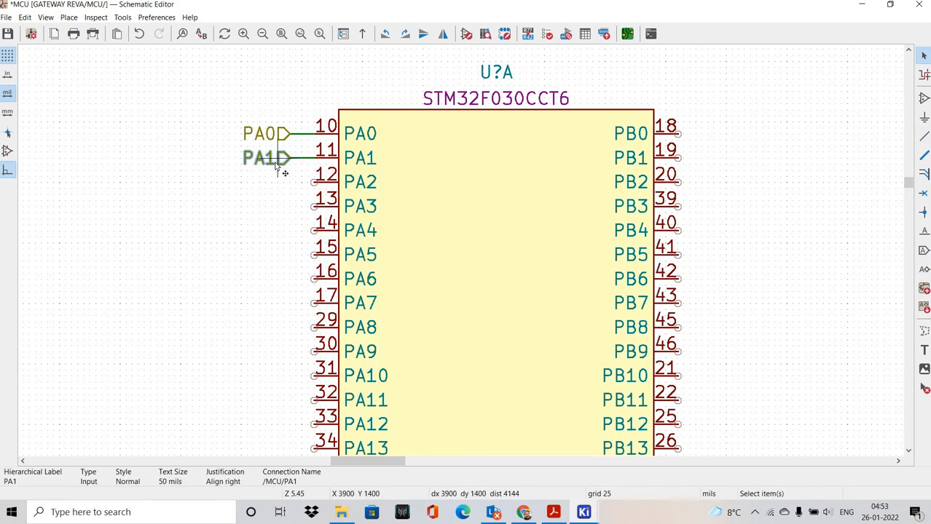
{"action": "key", "text": "ctrl+d"}
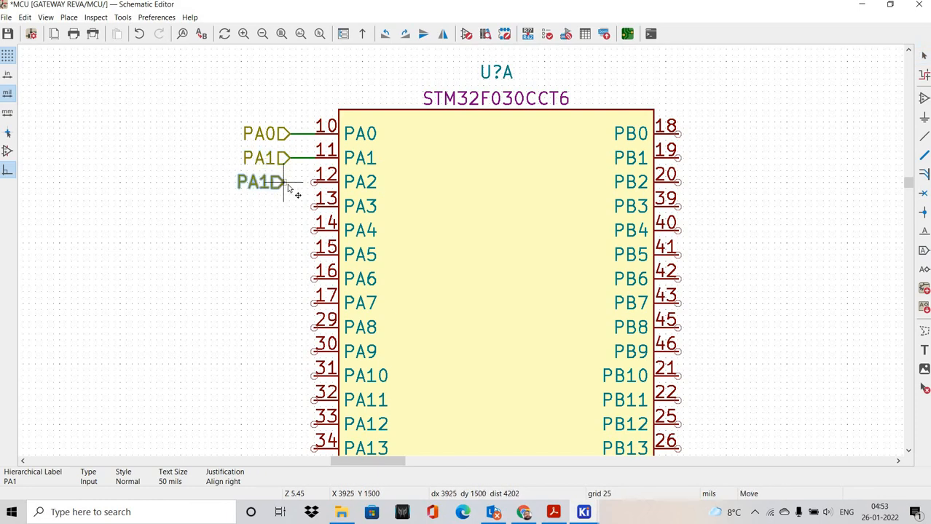
{"action": "left_click", "coordinate": [284, 208]}
{"action": "key", "text": "ctrl+d"}
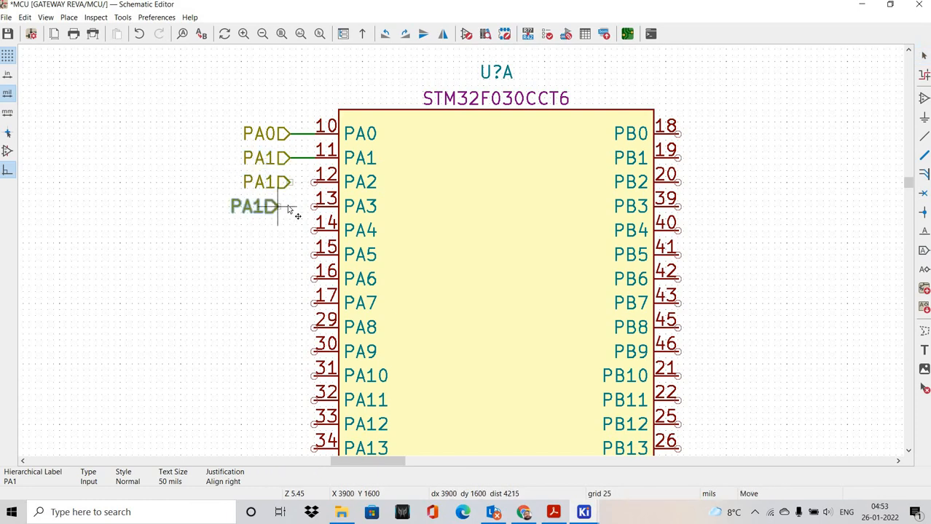
{"action": "left_click", "coordinate": [284, 208]}
{"action": "key", "text": "ctrl+d"}
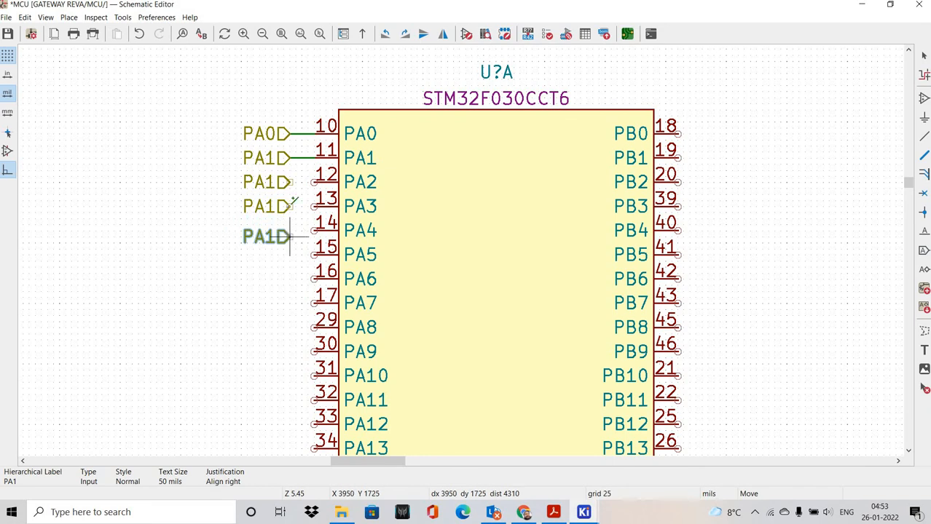
{"action": "left_click", "coordinate": [290, 230]}
Rename the three duplicated hierarchical labels PA2, PA3 and PA4 to match pins 12, 13 and 14
{"action": "key", "text": "e"}
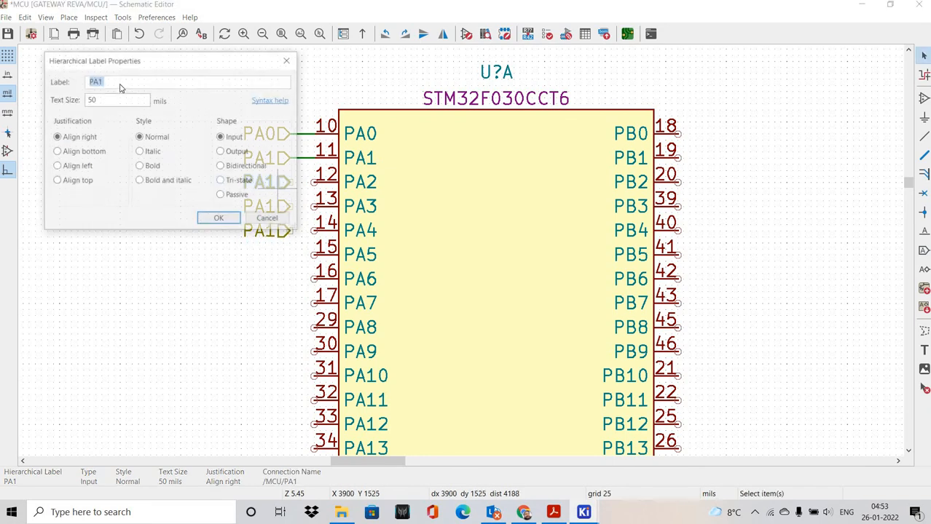
{"action": "left_click", "coordinate": [121, 84]}
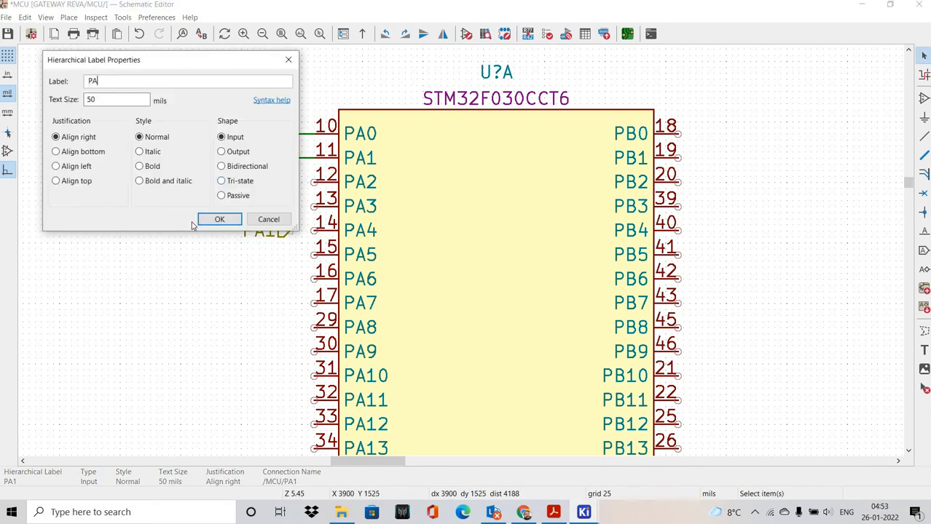
{"action": "type", "text": "2"}
{"action": "left_click", "coordinate": [218, 219]}
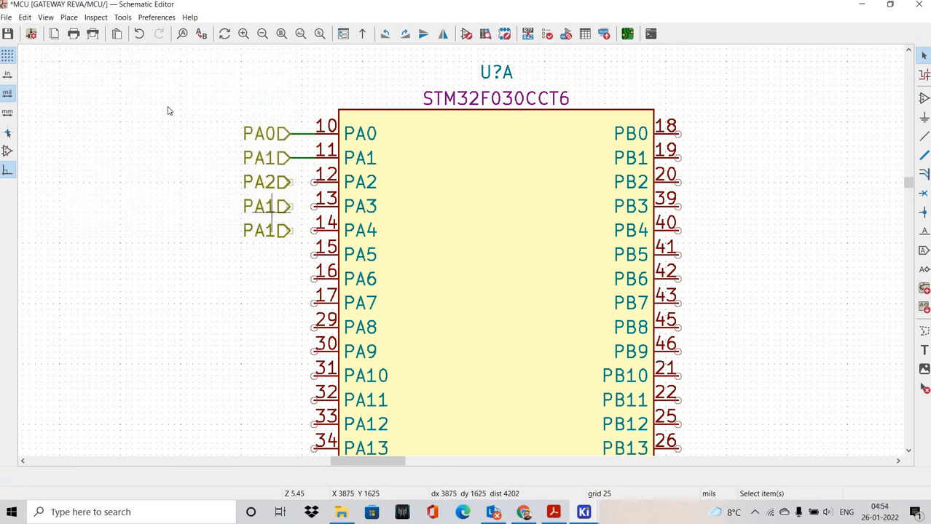
{"action": "key", "text": "e"}
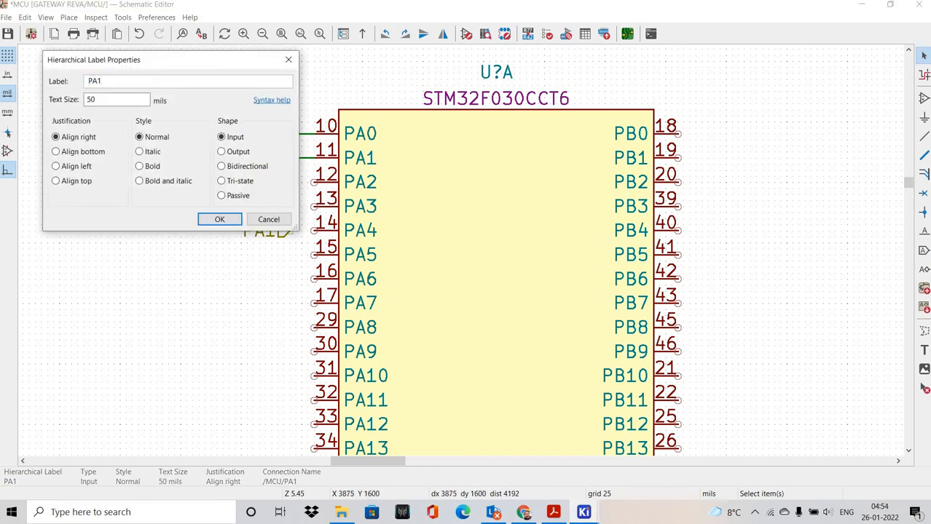
{"action": "type", "text": "3"}
{"action": "left_click", "coordinate": [219, 219]}
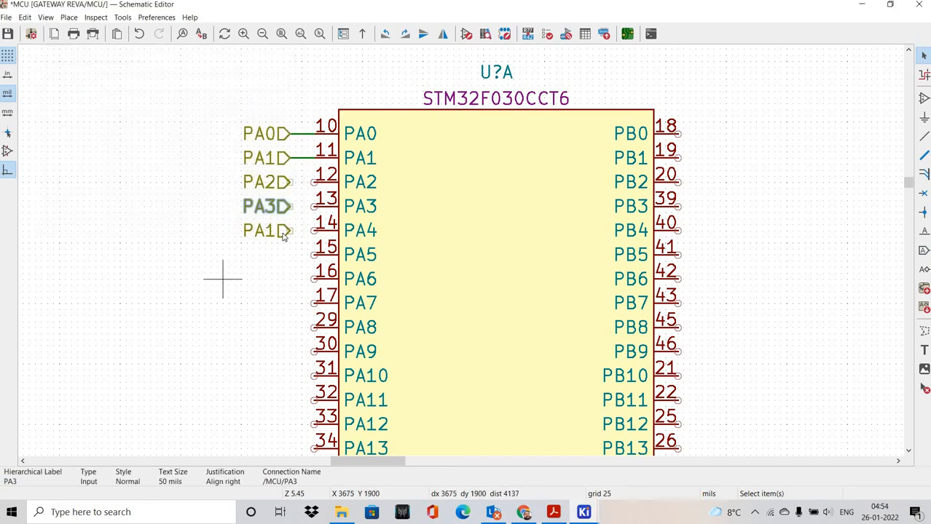
{"action": "key", "text": "e"}
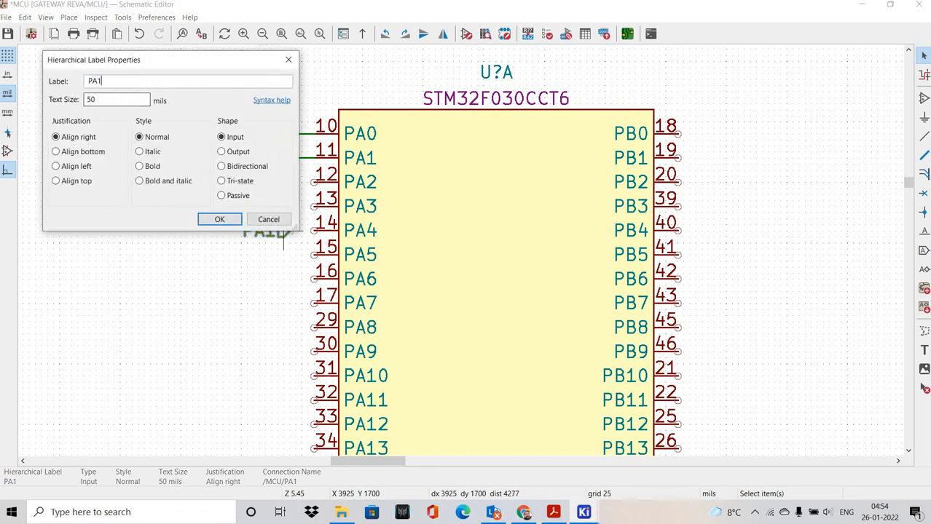
{"action": "type", "text": "4"}
{"action": "key", "text": "Return"}
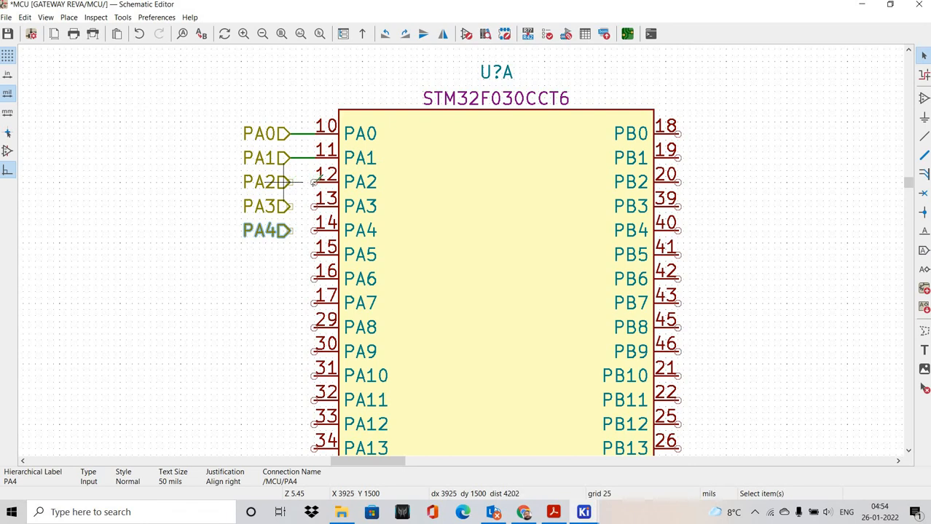
Wire hierarchical labels PA2, PA3 and PA4 to pins 12, 13 and 14 of the microcontroller
{"action": "key", "text": "w"}
{"action": "left_click", "coordinate": [289, 207]}
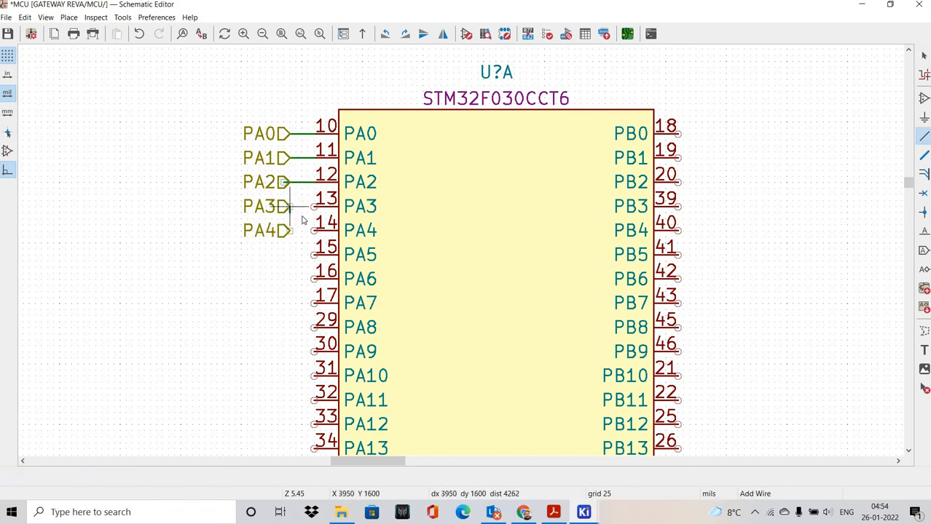
{"action": "right_click", "coordinate": [302, 220]}
{"action": "left_click", "coordinate": [304, 219]}
{"action": "left_click", "coordinate": [291, 206]}
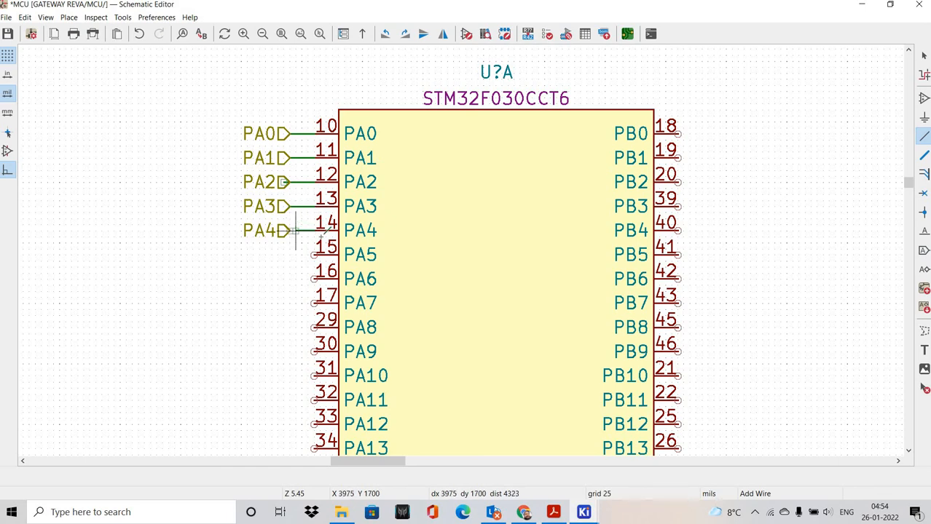
Delete the misaligned wire that overlaps hierarchical label PA2 at pin 12
{"action": "scroll", "coordinate": [478, 234], "scroll_direction": "down", "scroll_amount": 3}
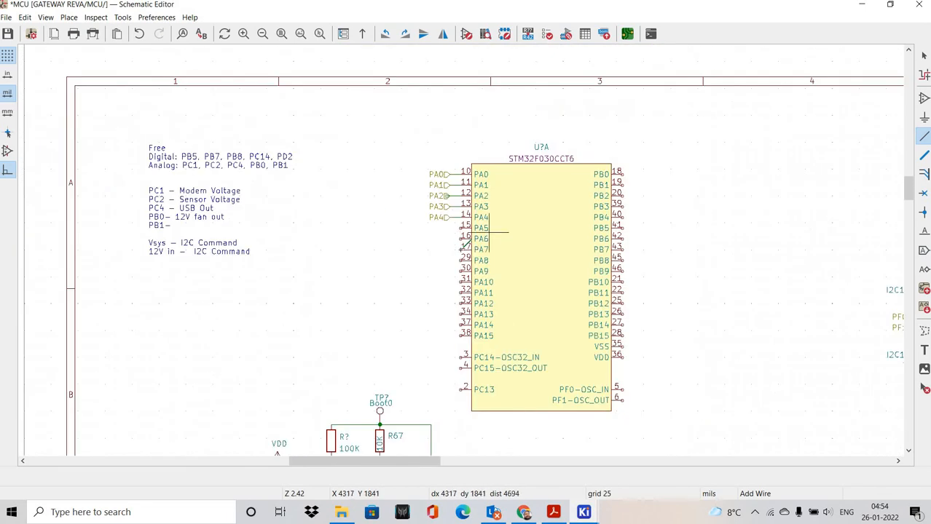
{"action": "scroll", "coordinate": [509, 240], "scroll_direction": "up", "scroll_amount": 3}
{"action": "scroll", "coordinate": [360, 207], "scroll_direction": "up", "scroll_amount": 4}
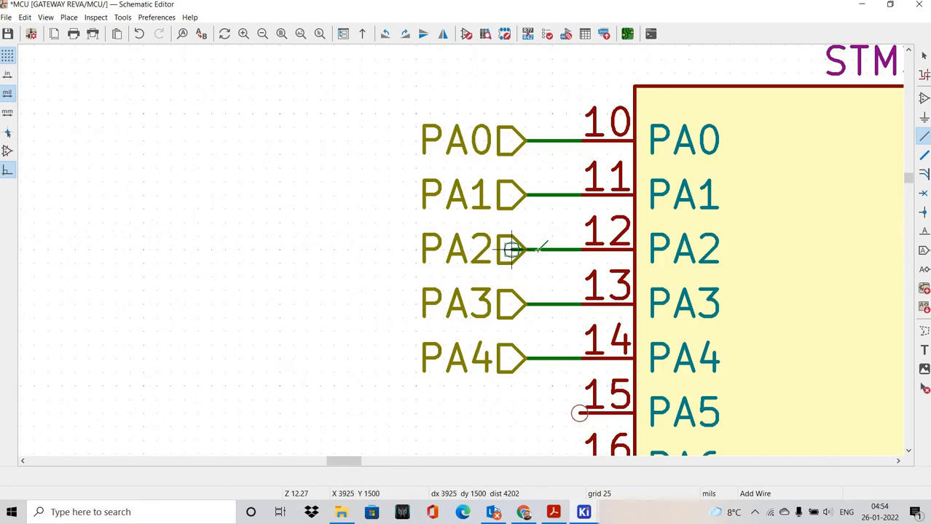
{"action": "left_click", "coordinate": [551, 251]}
{"action": "right_click", "coordinate": [557, 256]}
{"action": "left_click", "coordinate": [561, 263]}
{"action": "right_click", "coordinate": [546, 251]}
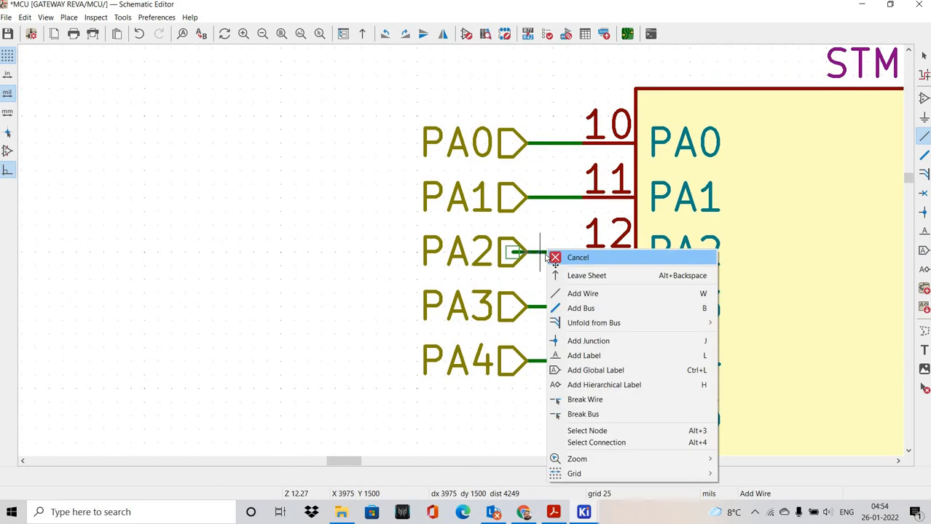
{"action": "left_click", "coordinate": [553, 257]}
{"action": "left_click", "coordinate": [542, 253]}
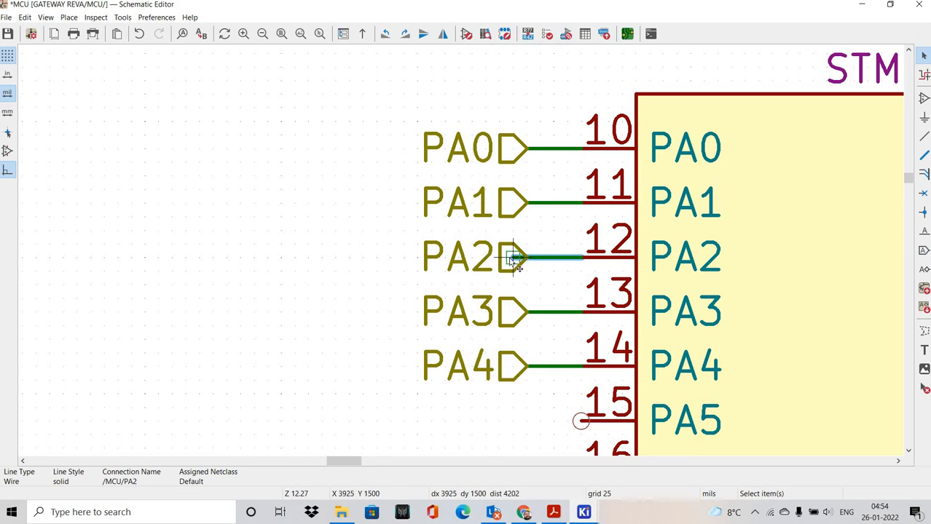
{"action": "left_click_drag", "start_coordinate": [510, 258], "coordinate": [543, 260]}
{"action": "key", "text": "Escape"}
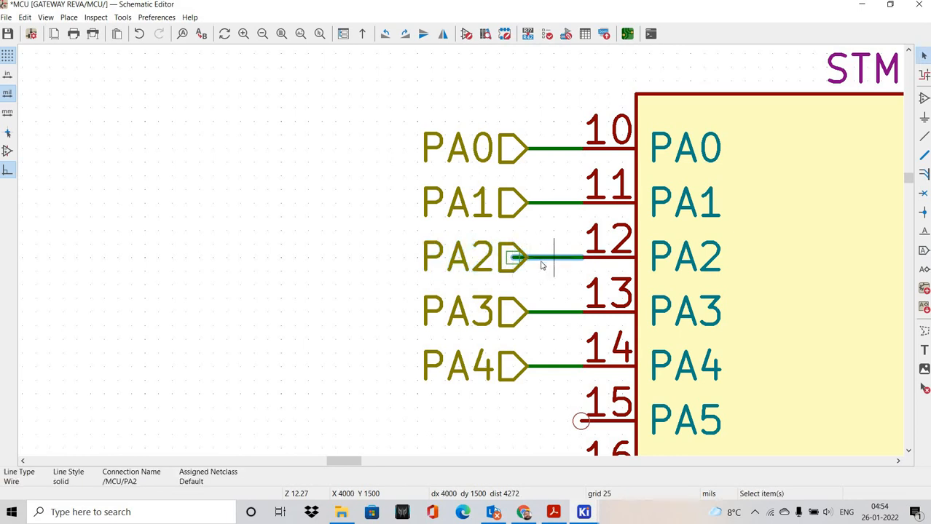
{"action": "key", "text": "Delete"}
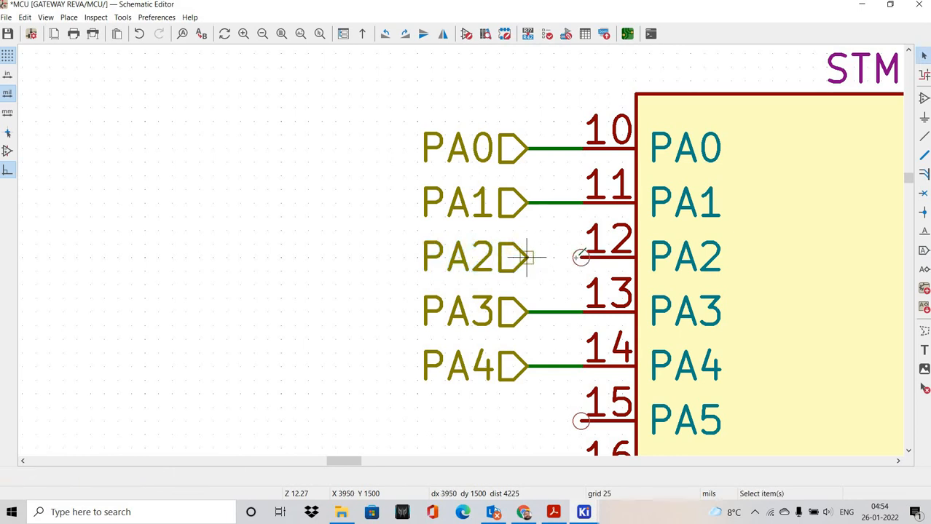
Redraw the wire from the connection point of hierarchical label PA2 to pin 12
{"action": "key", "text": "w"}
{"action": "left_click", "coordinate": [580, 259]}
{"action": "scroll", "coordinate": [540, 268], "scroll_direction": "down", "scroll_amount": 2}
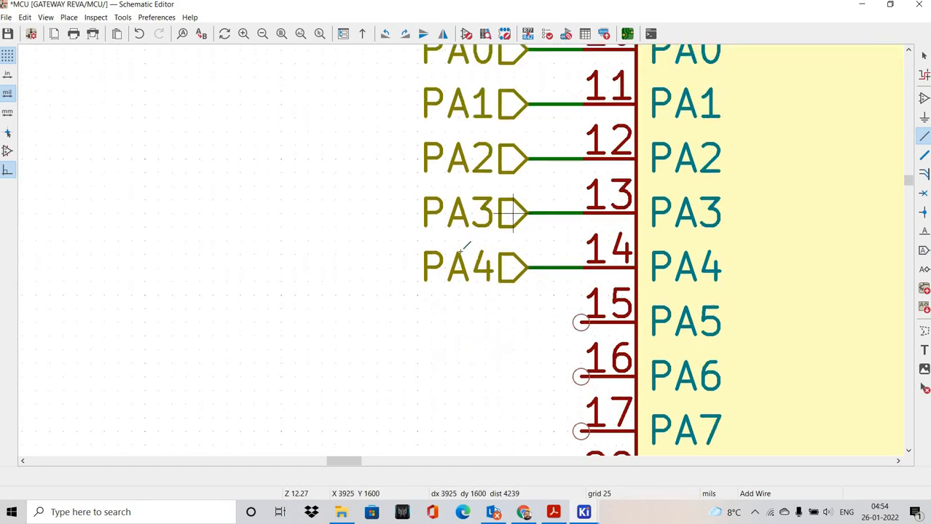
{"action": "scroll", "coordinate": [404, 216], "scroll_direction": "down", "scroll_amount": 4}
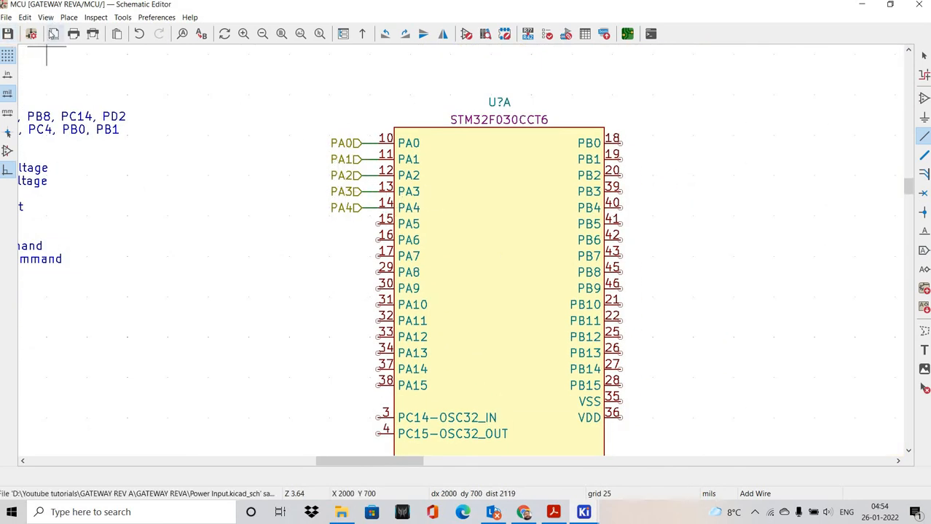
Return to the root sheet (page 1) through the hierarchy navigator
{"action": "left_click", "coordinate": [46, 17]}
{"action": "left_click", "coordinate": [88, 46]}
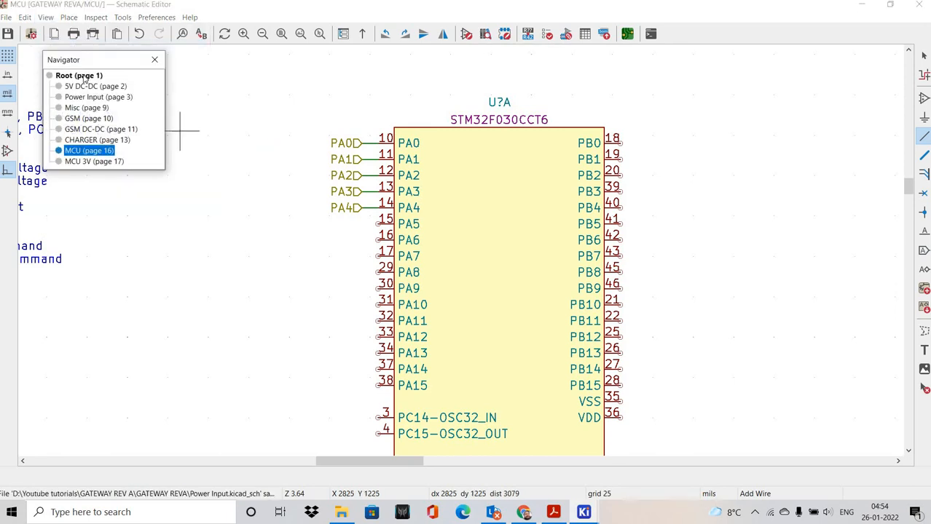
{"action": "left_click", "coordinate": [82, 77]}
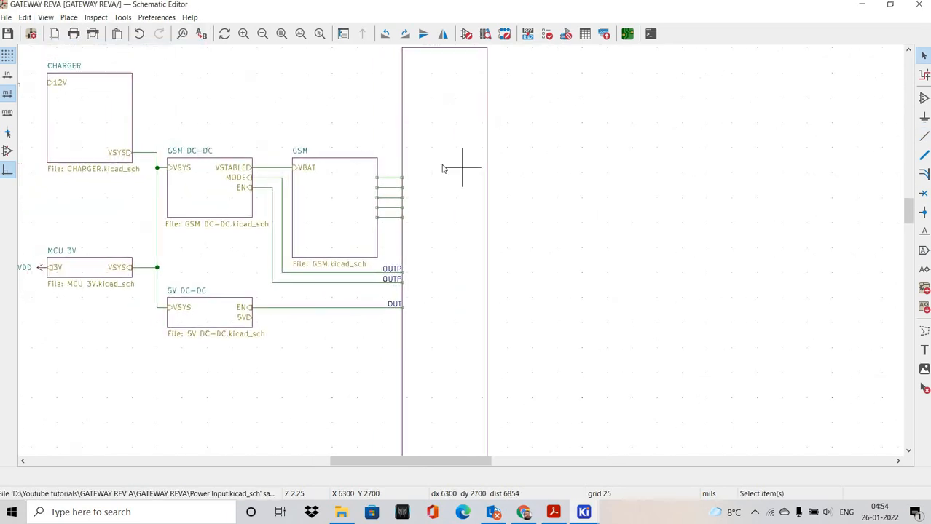
Import hierarchical label PF1 as a sheet pin on the upper left edge of the MCU block
{"action": "scroll", "coordinate": [437, 182], "scroll_direction": "down", "scroll_amount": 2}
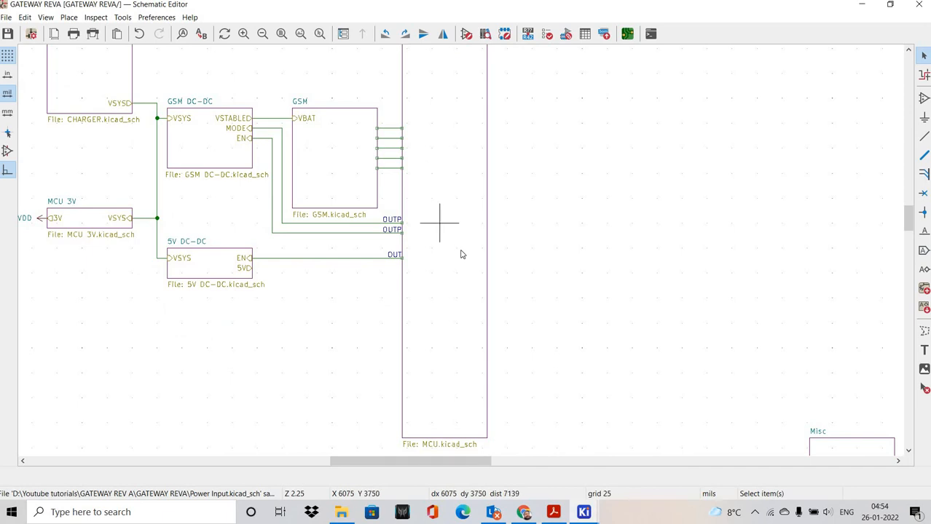
{"action": "scroll", "coordinate": [463, 228], "scroll_direction": "down", "scroll_amount": 1}
{"action": "scroll", "coordinate": [415, 191], "scroll_direction": "up", "scroll_amount": 1}
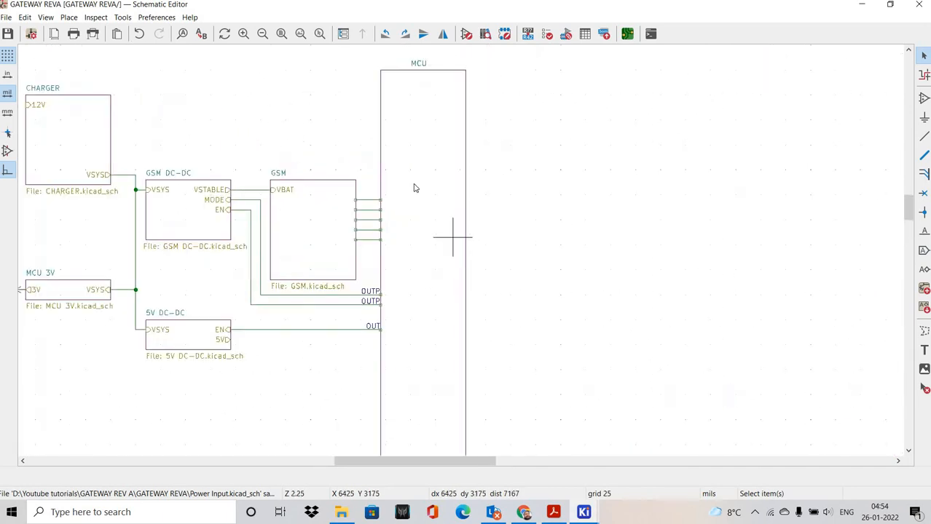
{"action": "right_click", "coordinate": [414, 190]}
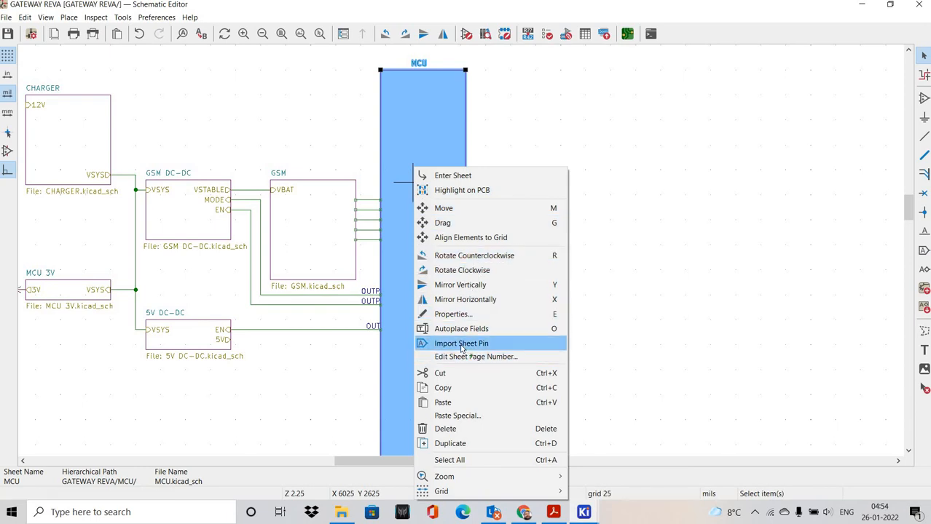
{"action": "left_click", "coordinate": [461, 343]}
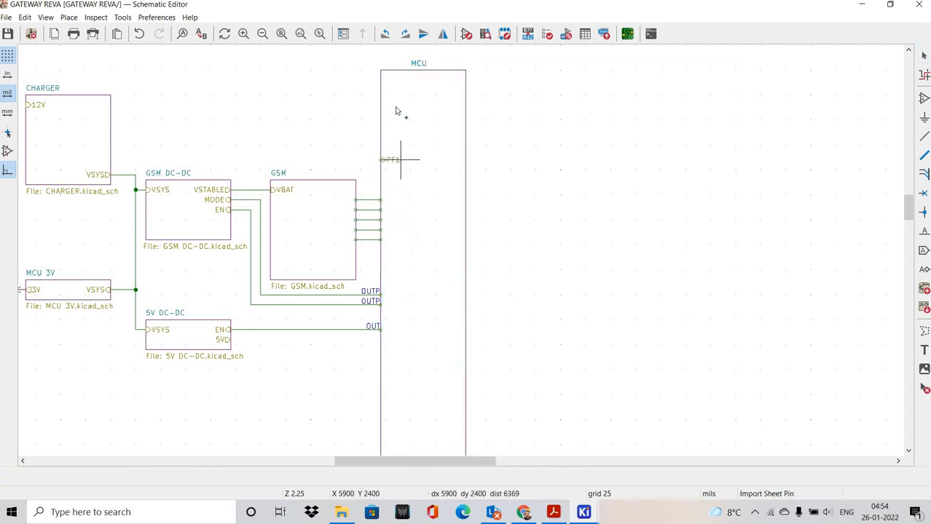
{"action": "scroll", "coordinate": [460, 248], "scroll_direction": "up", "scroll_amount": 2}
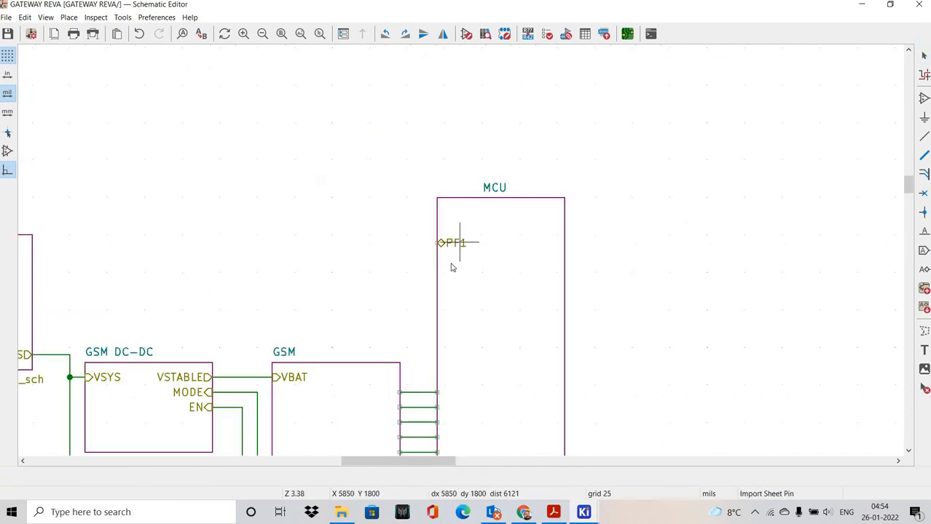
{"action": "left_click", "coordinate": [451, 268]}
Import sheet pins PF0 and PA12 below PF1 on the left edge of the MCU block
{"action": "right_click", "coordinate": [490, 335]}
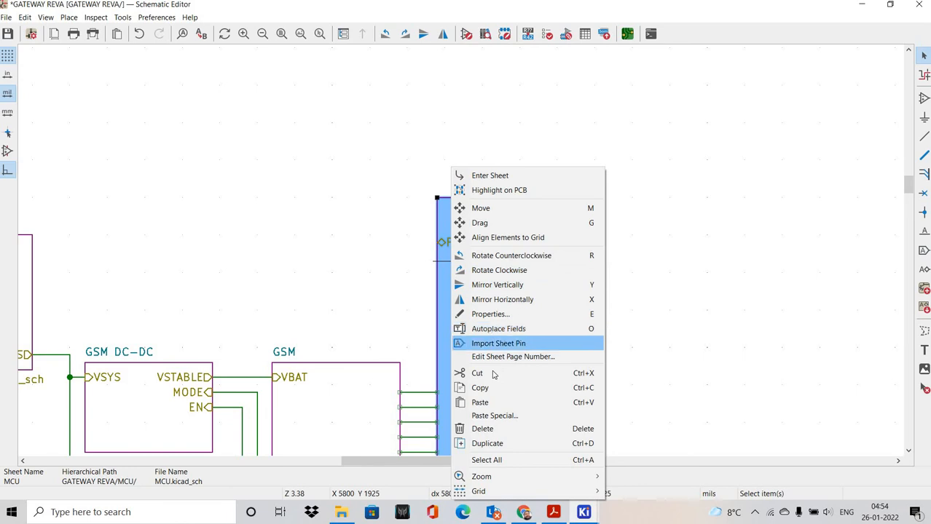
{"action": "key", "text": "Return"}
{"action": "left_click", "coordinate": [463, 265]}
{"action": "right_click", "coordinate": [456, 301]}
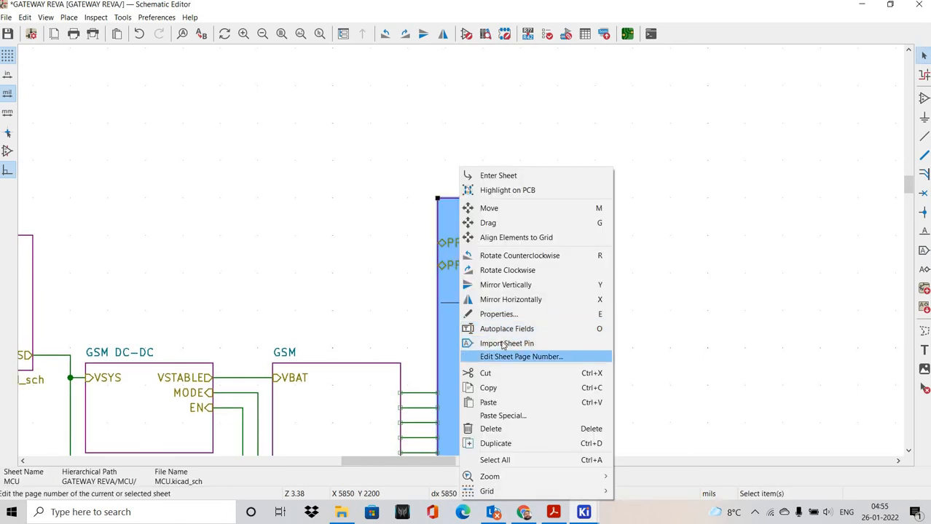
{"action": "left_click", "coordinate": [482, 343]}
{"action": "left_click", "coordinate": [470, 302]}
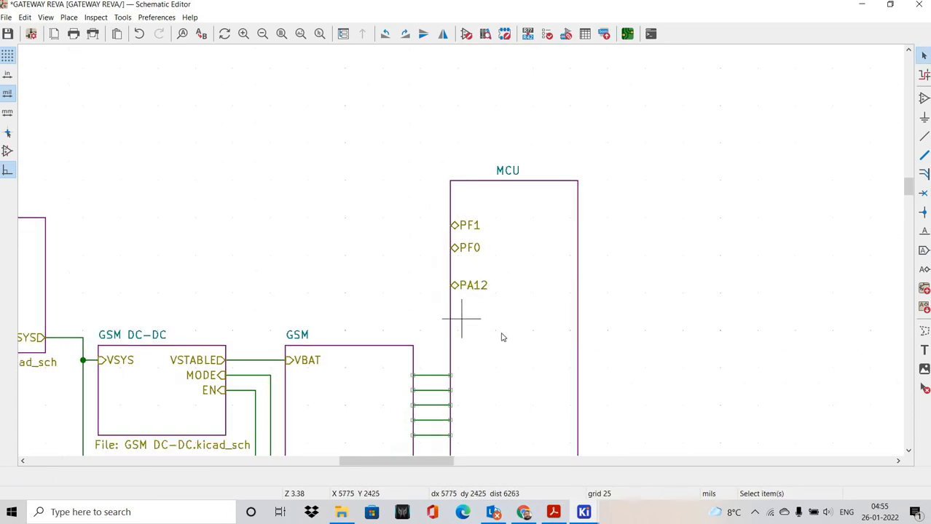
Import sheet pins PA11 and PA0 below PA12 on the left edge of the MCU block
{"action": "right_click", "coordinate": [464, 314]}
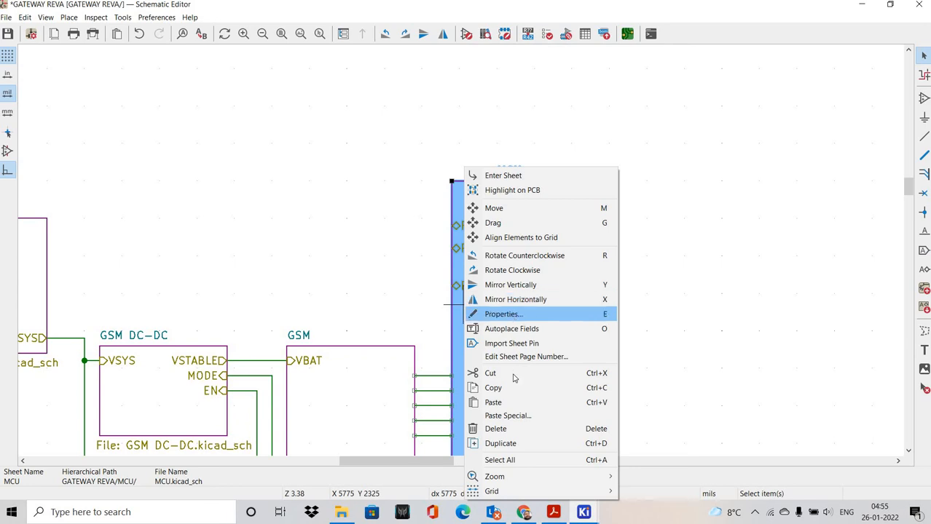
{"action": "left_click", "coordinate": [511, 343]}
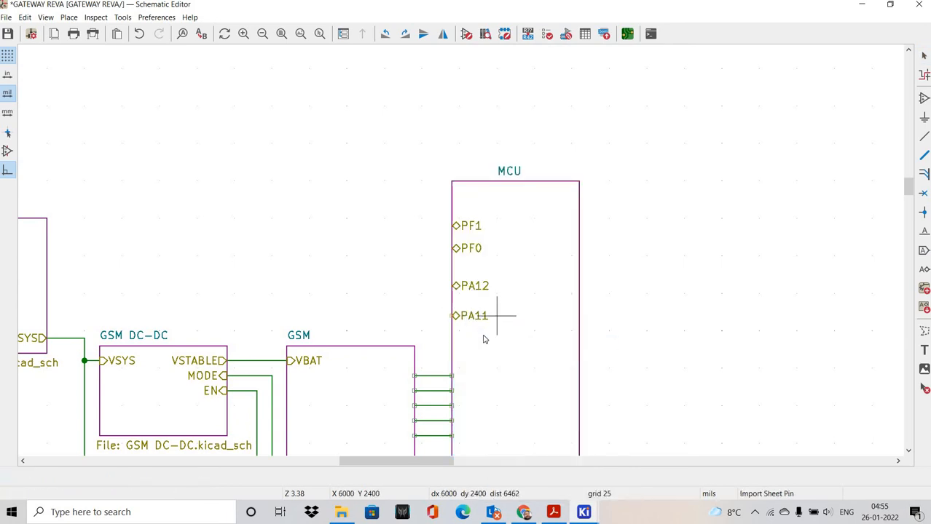
{"action": "left_click", "coordinate": [496, 313]}
{"action": "right_click", "coordinate": [485, 335]}
{"action": "left_click", "coordinate": [414, 306]}
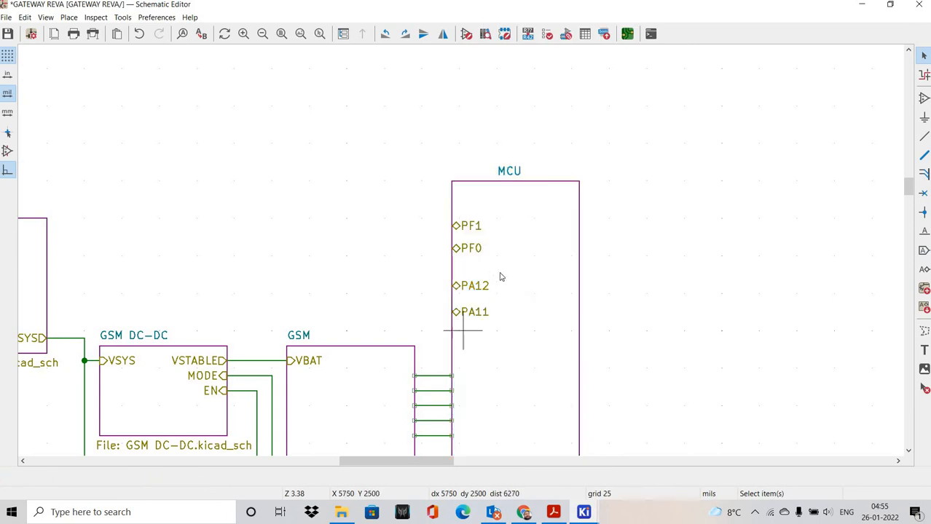
{"action": "right_click", "coordinate": [462, 328]}
{"action": "left_click", "coordinate": [518, 177]}
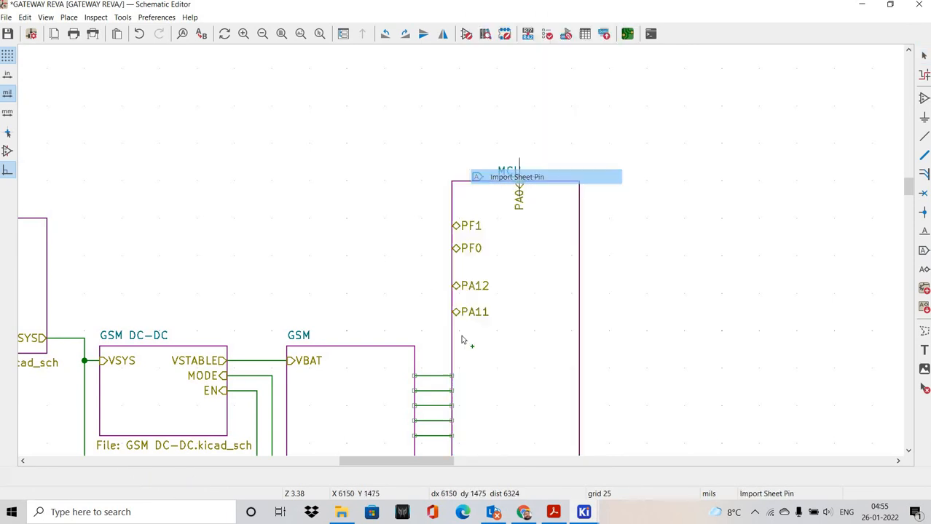
{"action": "left_click", "coordinate": [462, 335]}
Import sheet pins PA1 and PA3 on the right edge of the MCU block
{"action": "right_click", "coordinate": [527, 317]}
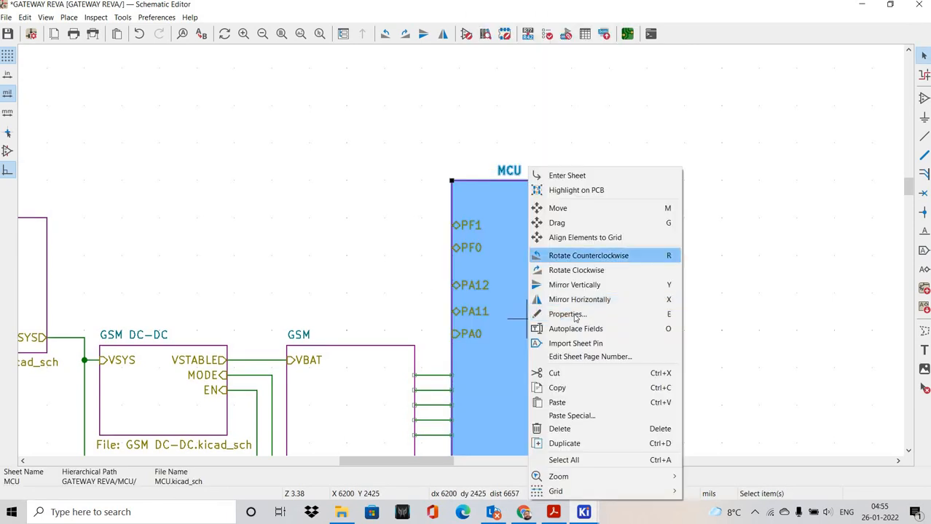
{"action": "left_click", "coordinate": [577, 343]}
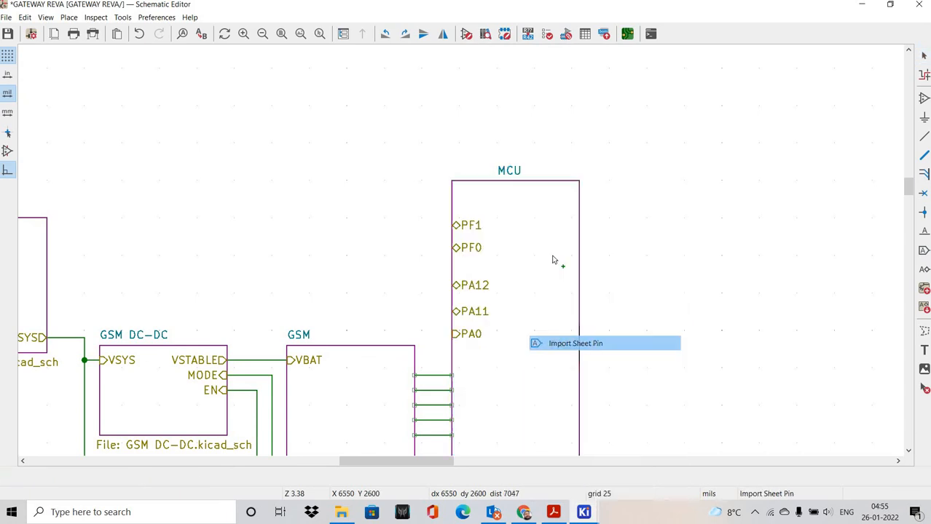
{"action": "right_click", "coordinate": [548, 285]}
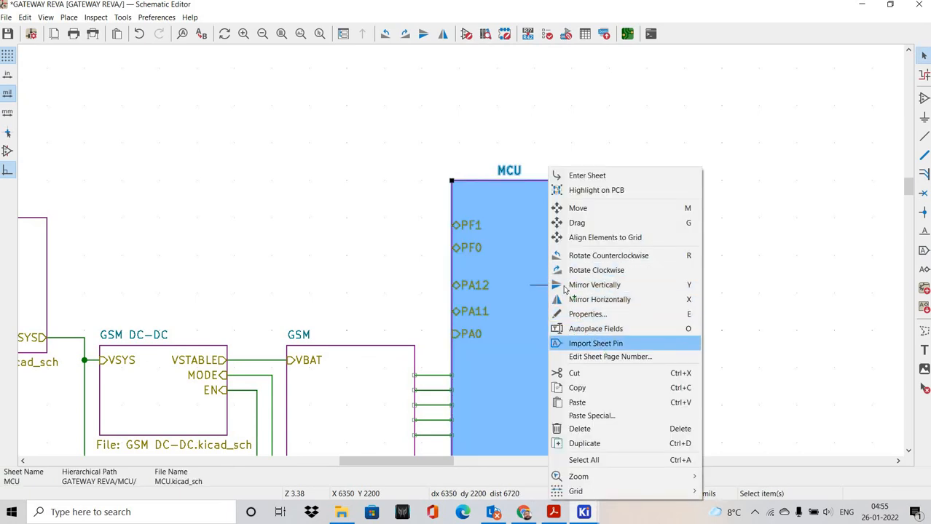
{"action": "left_click", "coordinate": [594, 343]}
Import sheet pins PA4 and PA2 below PA3 on the right edge of the MCU block
{"action": "right_click", "coordinate": [584, 341]}
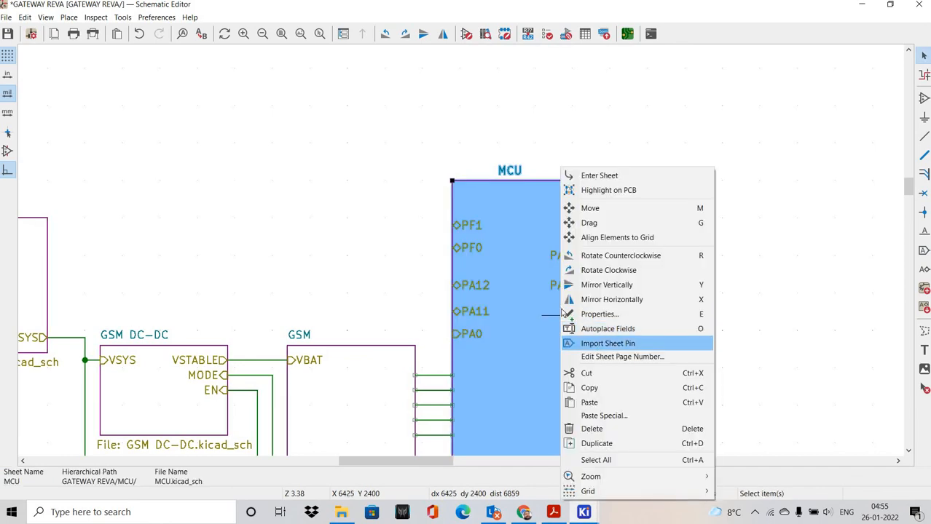
{"action": "left_click", "coordinate": [583, 343]}
{"action": "right_click", "coordinate": [558, 284]}
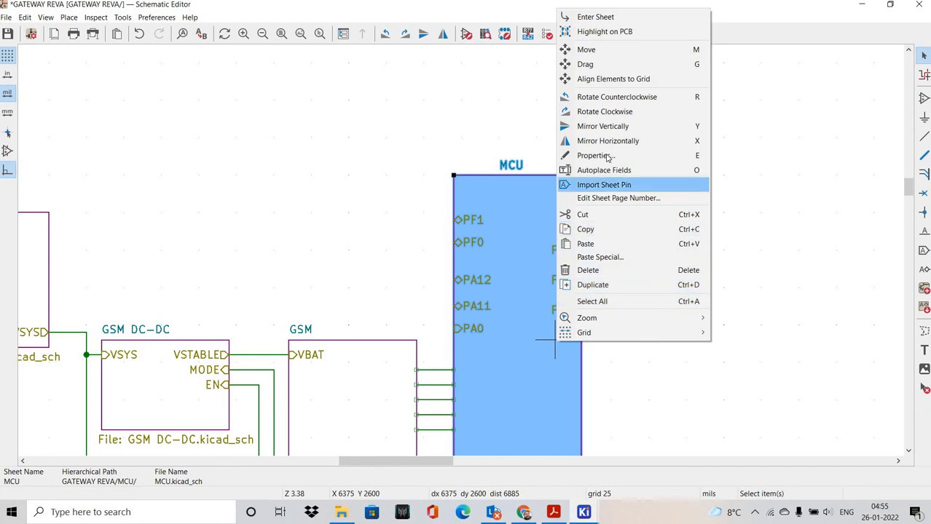
{"action": "left_click", "coordinate": [603, 185]}
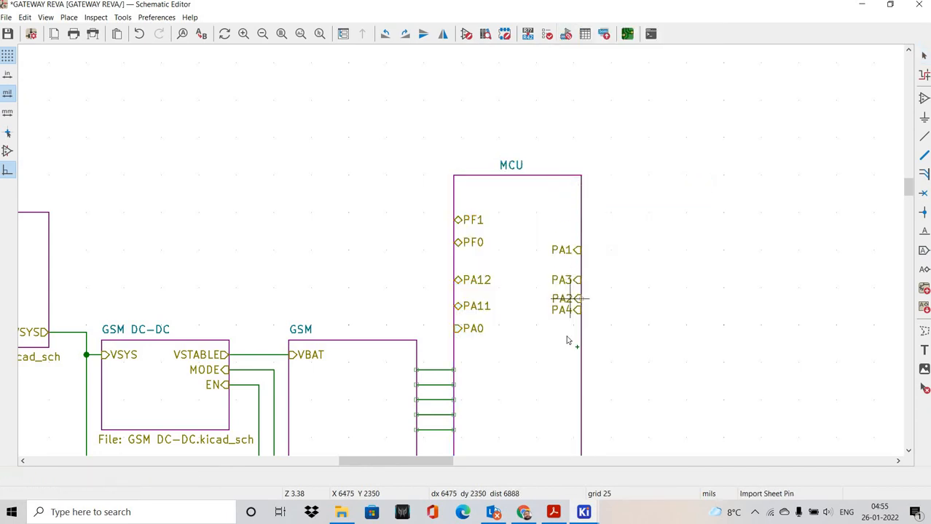
{"action": "left_click", "coordinate": [576, 337]}
Open the MCU sheet (page 16) and examine the hierarchical labels on the microcontroller and I2C circuits
{"action": "scroll", "coordinate": [540, 278], "scroll_direction": "down", "scroll_amount": 2, "text": "shift"}
{"action": "scroll", "coordinate": [509, 273], "scroll_direction": "down", "scroll_amount": 1}
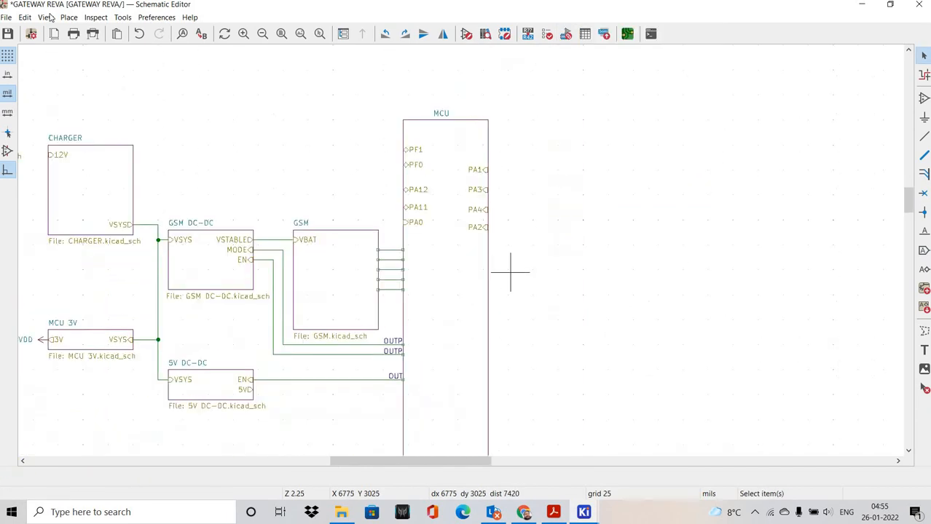
{"action": "left_click", "coordinate": [46, 17]}
{"action": "left_click", "coordinate": [88, 46]}
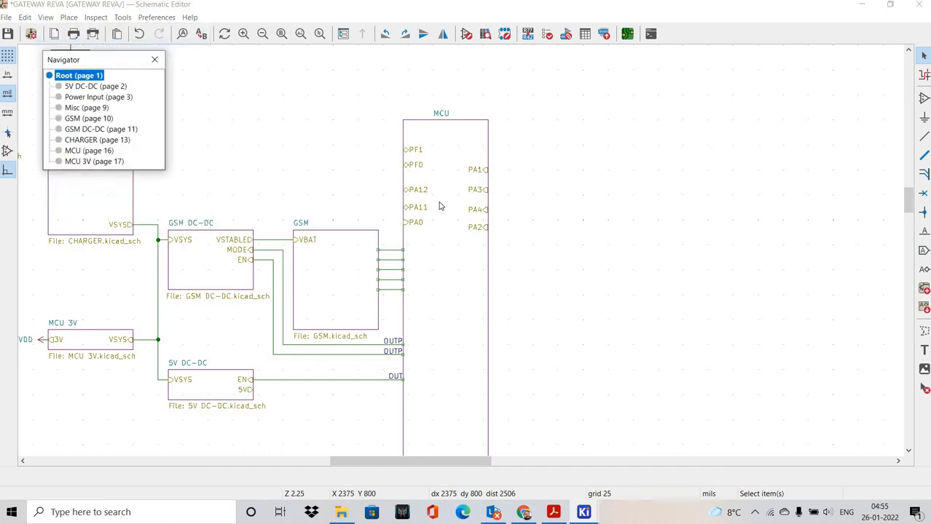
{"action": "left_click", "coordinate": [84, 151]}
{"action": "scroll", "coordinate": [416, 187], "scroll_direction": "down", "scroll_amount": 2, "text": "shift"}
{"action": "scroll", "coordinate": [479, 219], "scroll_direction": "down", "scroll_amount": 3}
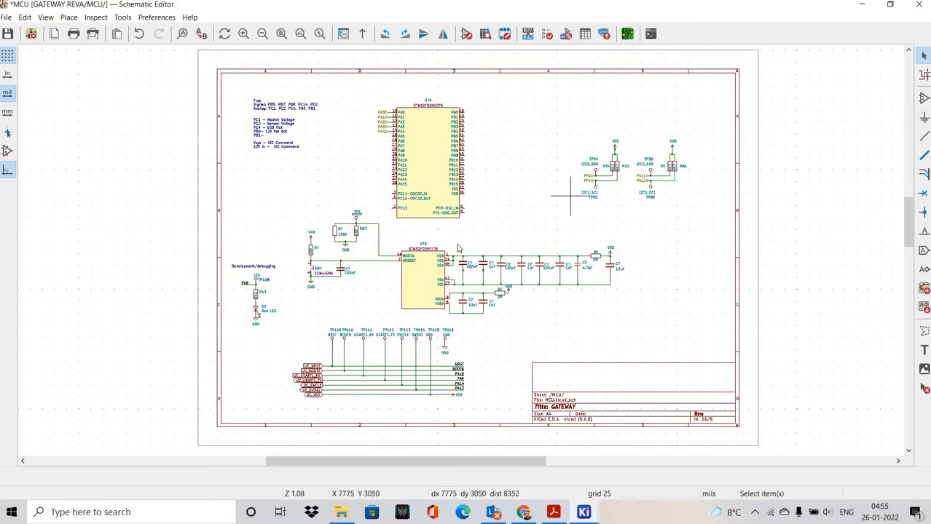
{"action": "scroll", "coordinate": [462, 255], "scroll_direction": "up", "scroll_amount": 3}
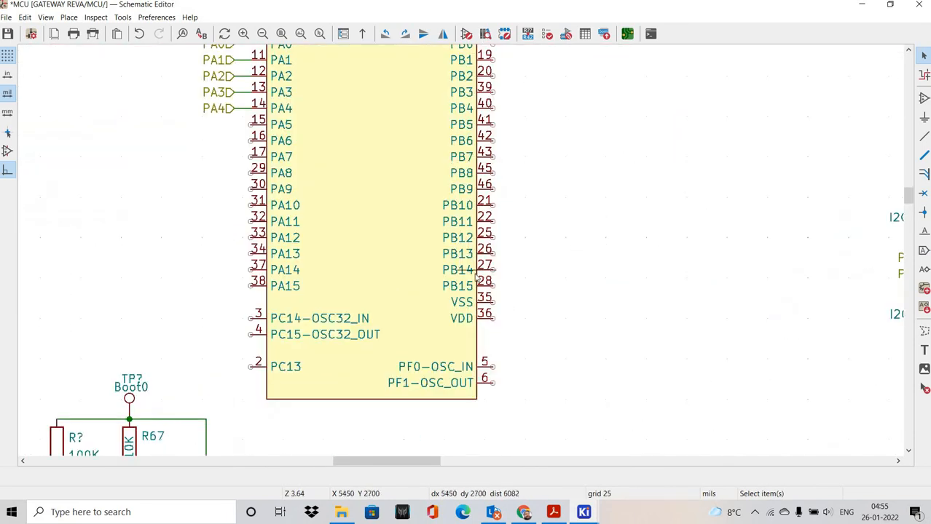
{"action": "middle_click_drag", "start_coordinate": [449, 258], "coordinate": [468, 274]}
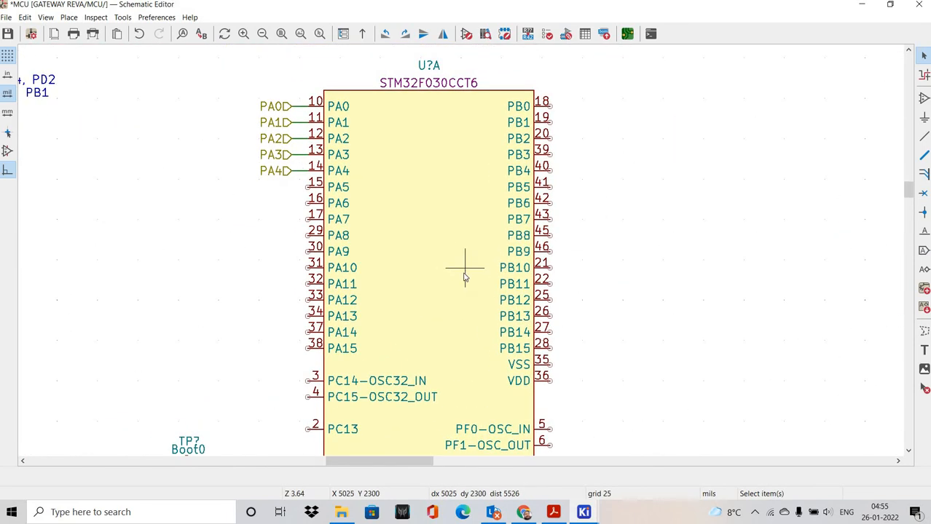
{"action": "scroll", "coordinate": [461, 252], "scroll_direction": "down", "scroll_amount": 2, "text": "shift"}
{"action": "scroll", "coordinate": [462, 252], "scroll_direction": "down", "scroll_amount": 2}
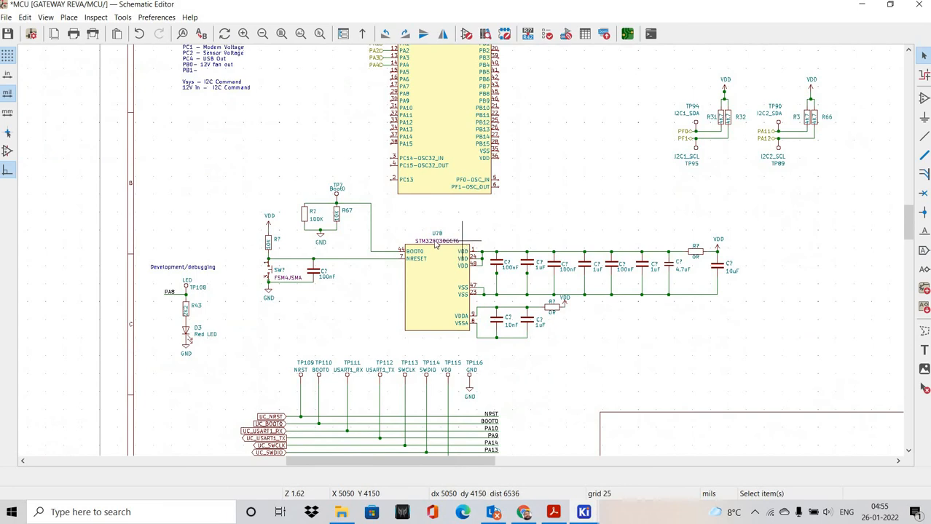
{"action": "middle_click_drag", "start_coordinate": [434, 242], "coordinate": [404, 322]}
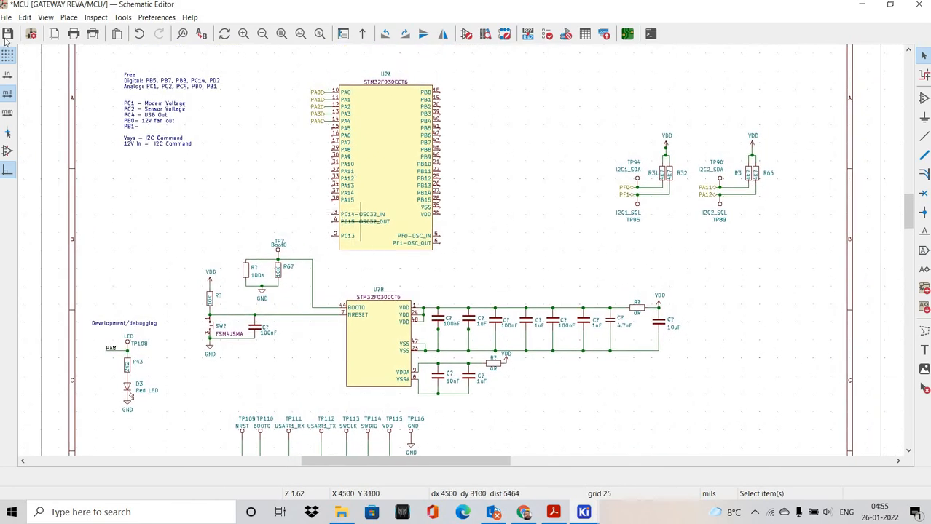
Return from the MCU sheet to the root sheet (page 1)
{"action": "left_click", "coordinate": [45, 17]}
{"action": "left_click", "coordinate": [73, 38]}
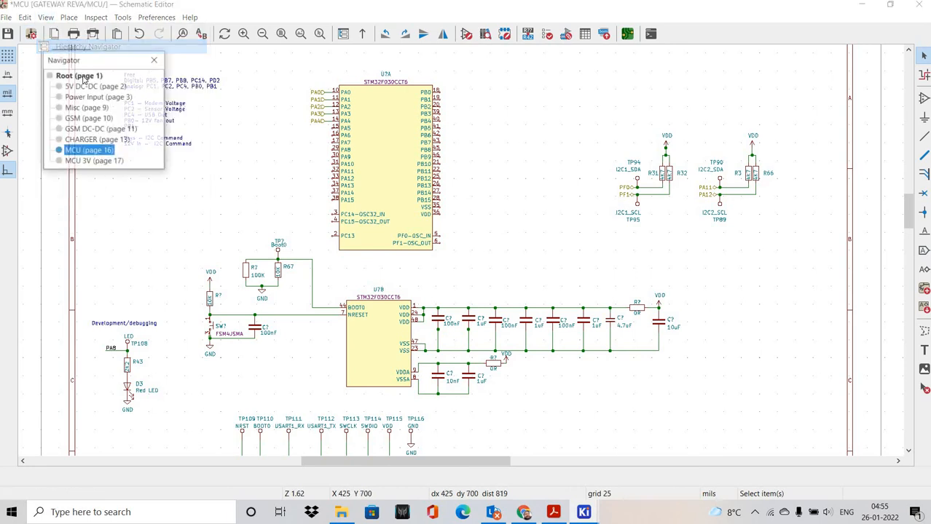
{"action": "left_click", "coordinate": [73, 75]}
Try to import another sheet pin into the MCU block to check for remaining hierarchical labels
{"action": "scroll", "coordinate": [419, 322], "scroll_direction": "up", "scroll_amount": 2}
{"action": "scroll", "coordinate": [437, 277], "scroll_direction": "down", "scroll_amount": 1, "text": "shift"}
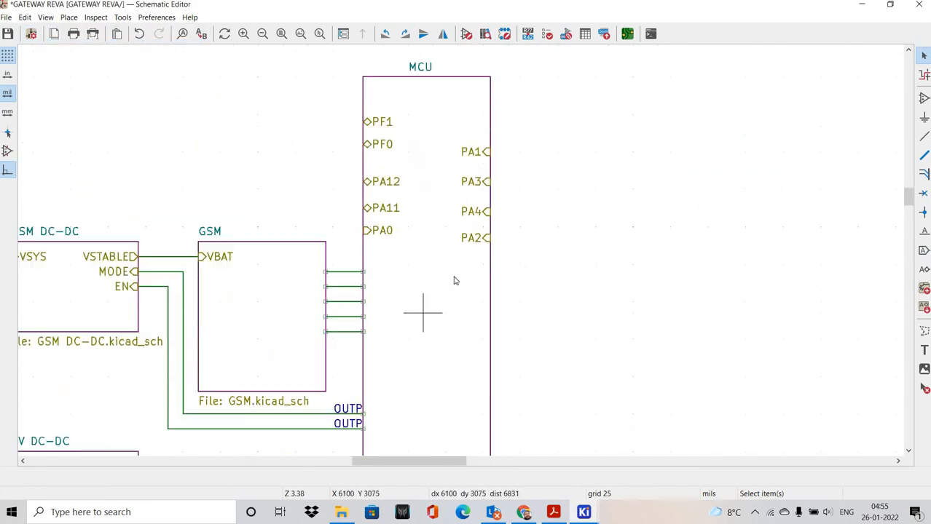
{"action": "right_click", "coordinate": [421, 169]}
{"action": "left_click", "coordinate": [480, 348]}
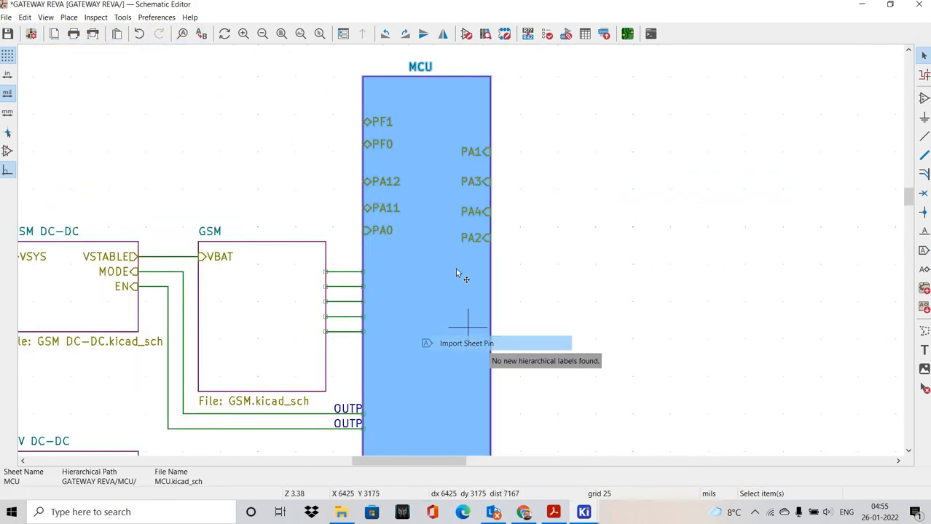
{"action": "scroll", "coordinate": [547, 258], "scroll_direction": "down", "scroll_amount": 1, "text": "shift"}
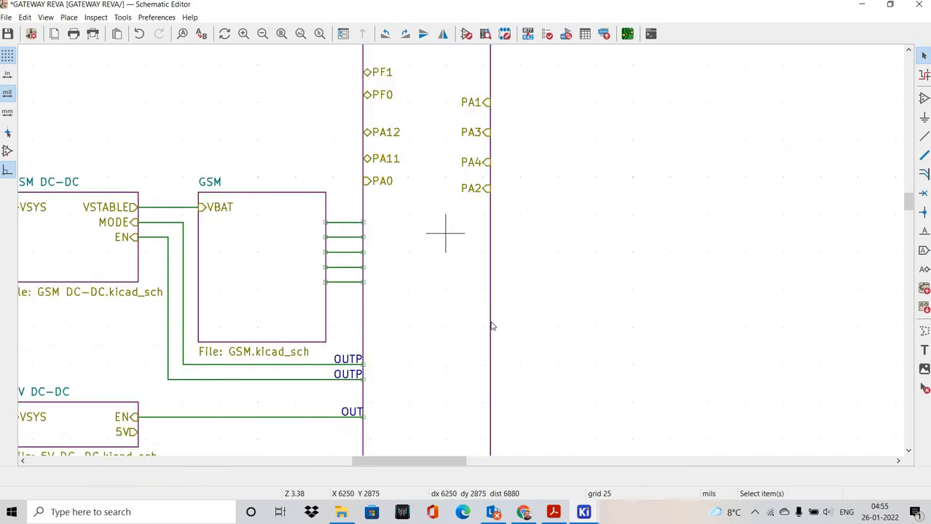
{"action": "right_click", "coordinate": [445, 233]}
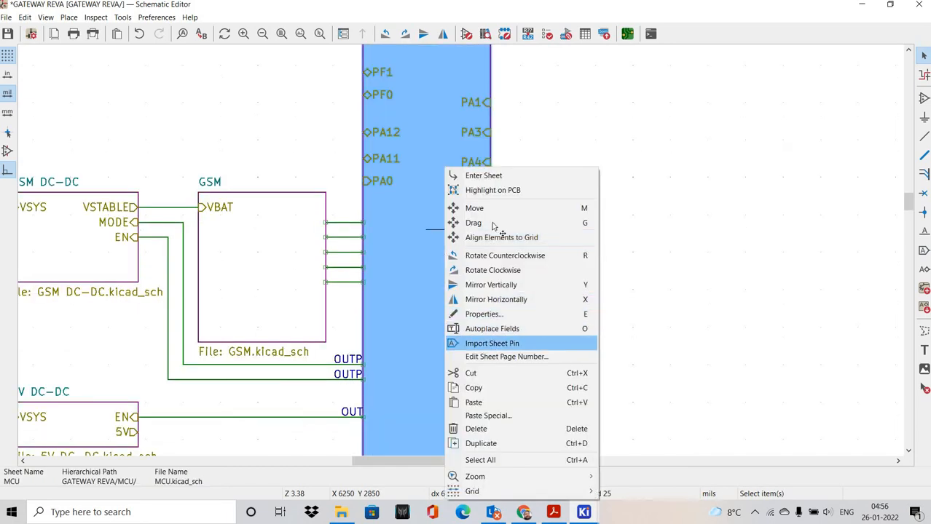
{"action": "left_click", "coordinate": [484, 342]}
{"action": "left_click", "coordinate": [569, 252]}
Open the GSM sheet (page 10) and examine the hierarchical labels TXD to RTS beside the 1K resistors
{"action": "scroll", "coordinate": [574, 270], "scroll_direction": "down", "scroll_amount": 1}
{"action": "middle_click_drag", "start_coordinate": [525, 275], "coordinate": [500, 225]}
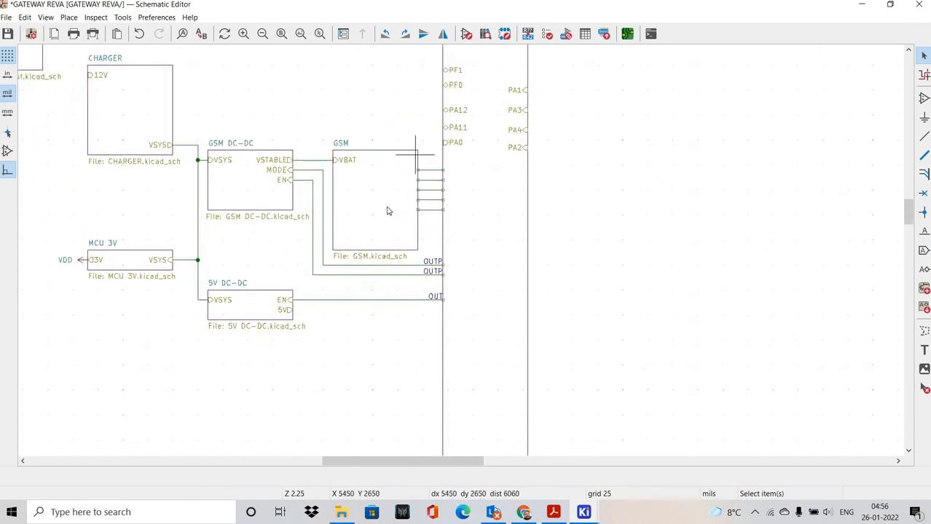
{"action": "middle_click_drag", "start_coordinate": [448, 189], "coordinate": [403, 205]}
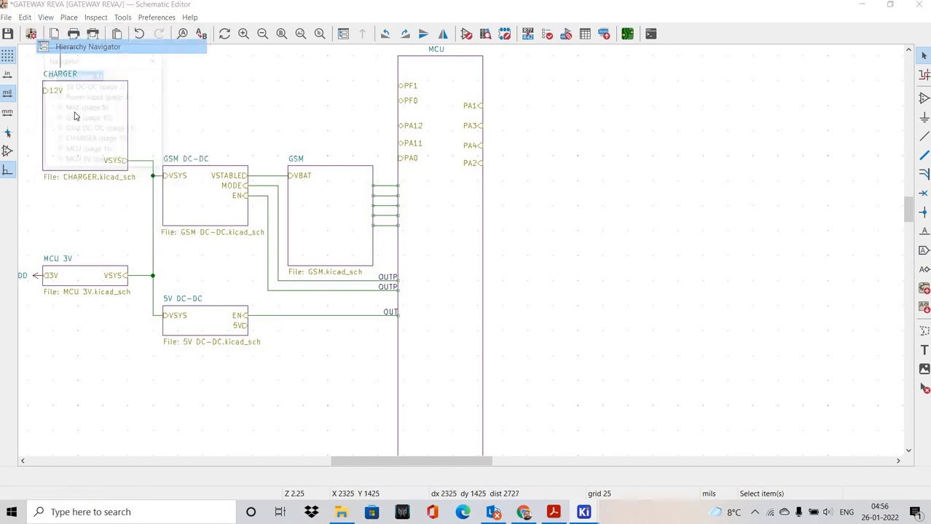
{"action": "left_click", "coordinate": [89, 118]}
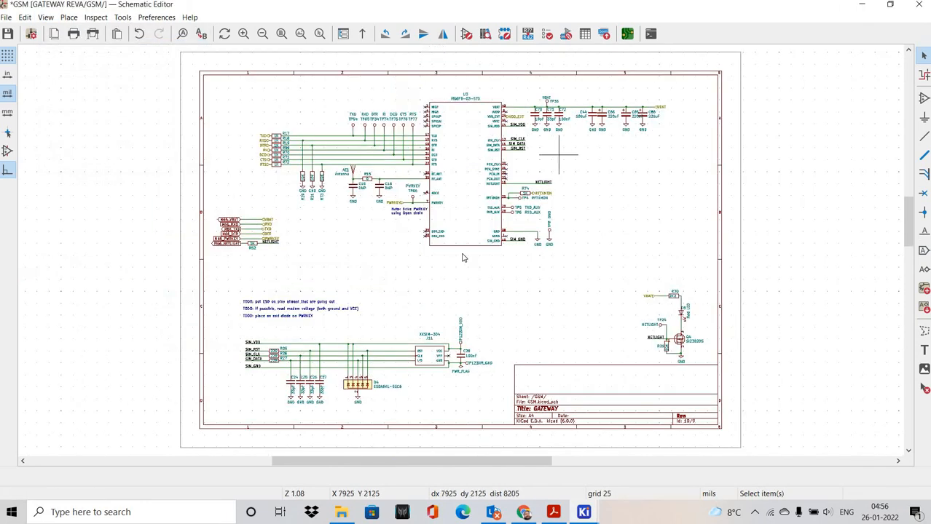
{"action": "scroll", "coordinate": [439, 246], "scroll_direction": "up", "scroll_amount": 2}
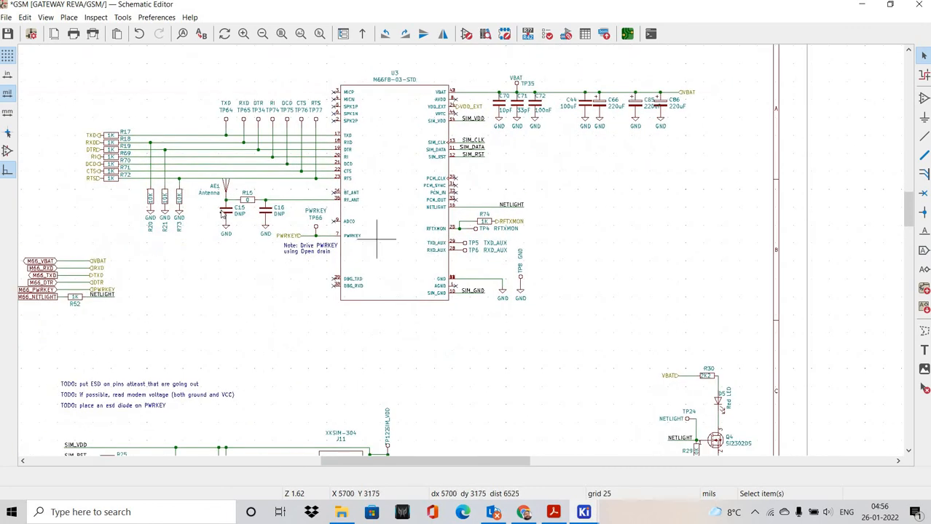
{"action": "scroll", "coordinate": [348, 157], "scroll_direction": "up", "scroll_amount": 6}
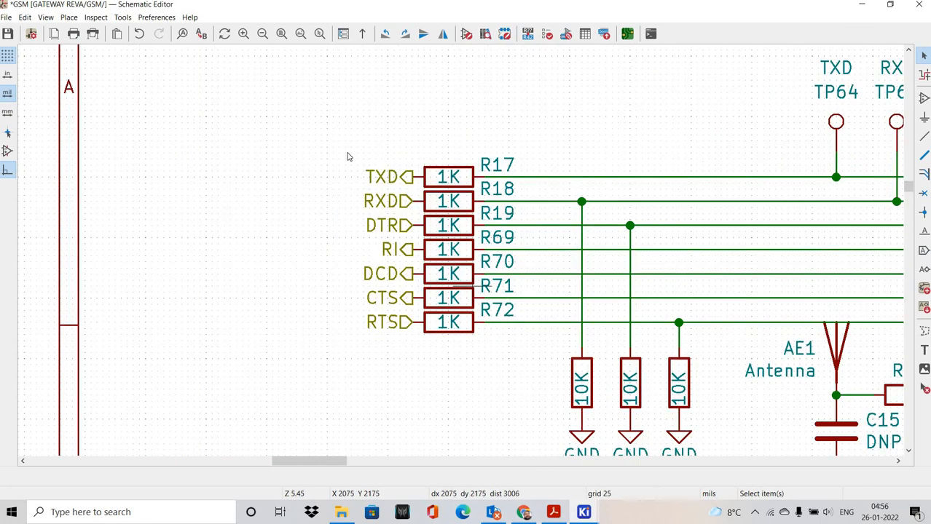
Look over the U3 module circuit on the GSM sheet and return to the root sheet
{"action": "scroll", "coordinate": [367, 184], "scroll_direction": "down", "scroll_amount": 2}
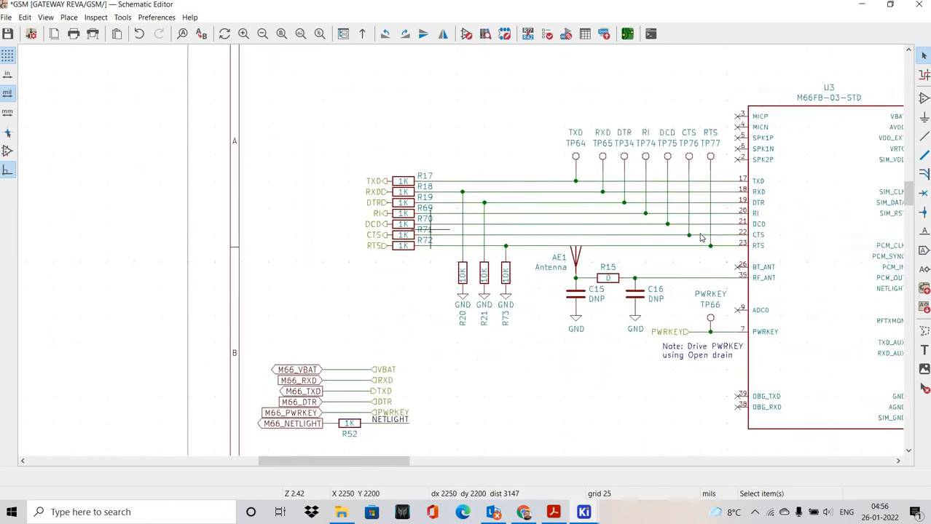
{"action": "middle_click_drag", "start_coordinate": [407, 211], "coordinate": [333, 201]}
{"action": "middle_click_drag", "start_coordinate": [680, 235], "coordinate": [565, 233]}
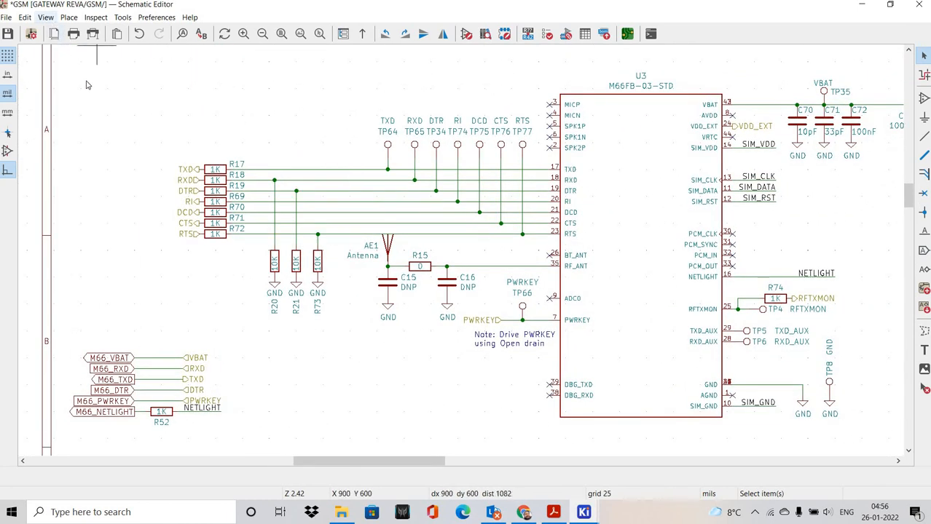
{"action": "left_click", "coordinate": [86, 44]}
{"action": "left_click", "coordinate": [79, 76]}
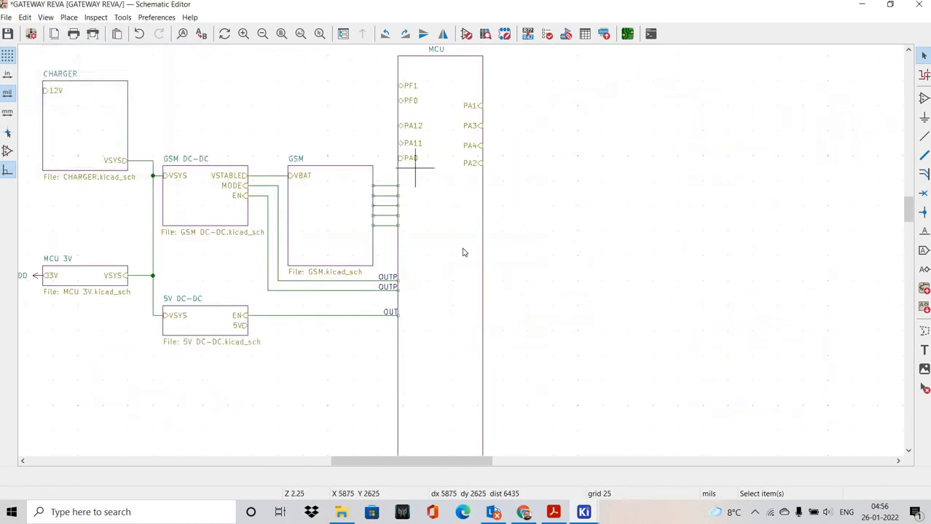
Import the PWRKEY sheet pin into the GSM block and place it at the first wire on its right edge
{"action": "middle_click_drag", "start_coordinate": [400, 169], "coordinate": [364, 165]}
{"action": "scroll", "coordinate": [319, 207], "scroll_direction": "up", "scroll_amount": 1}
{"action": "middle_click_drag", "start_coordinate": [453, 227], "coordinate": [406, 161]}
{"action": "scroll", "coordinate": [380, 178], "scroll_direction": "up", "scroll_amount": 1}
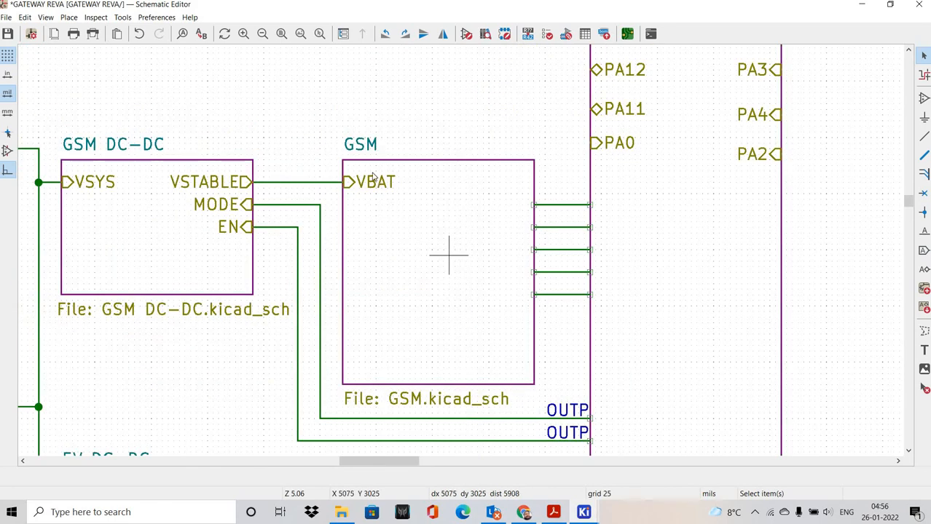
{"action": "middle_click_drag", "start_coordinate": [429, 240], "coordinate": [369, 169]}
{"action": "right_click", "coordinate": [369, 164]}
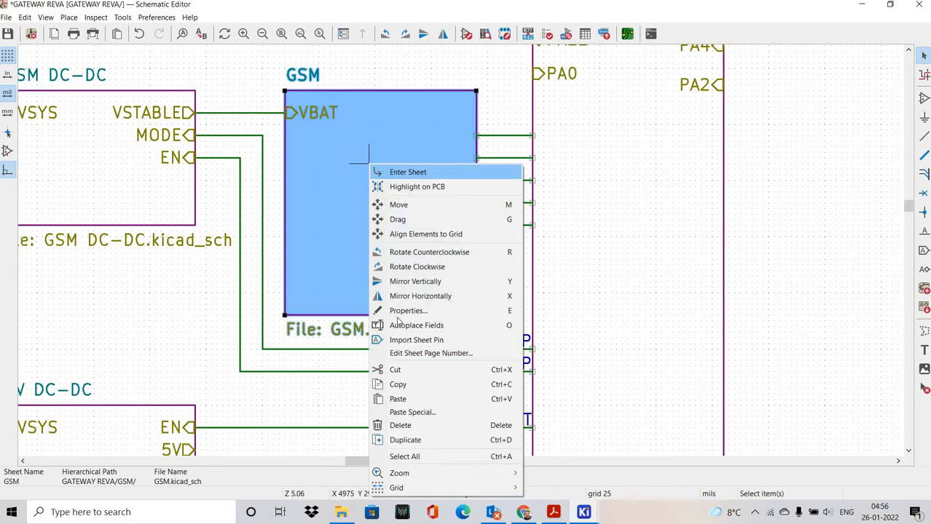
{"action": "left_click", "coordinate": [416, 341]}
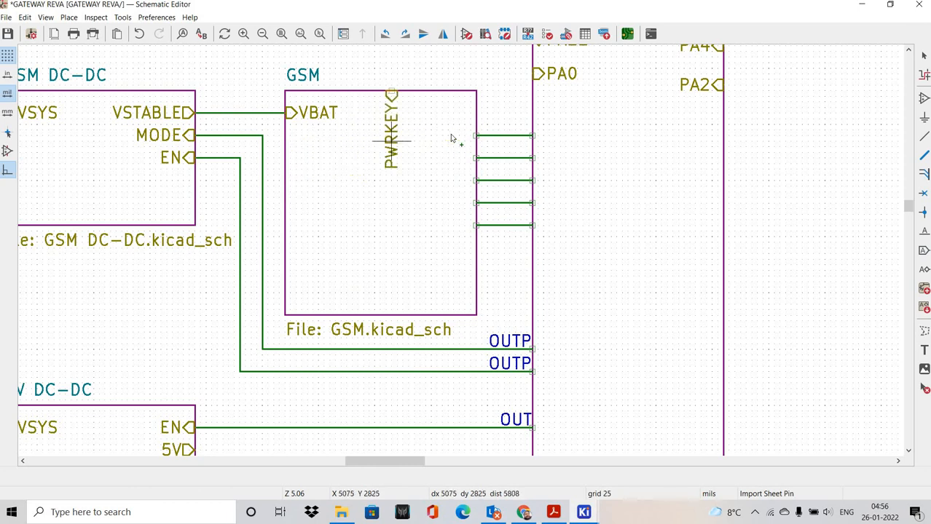
{"action": "left_click", "coordinate": [449, 159]}
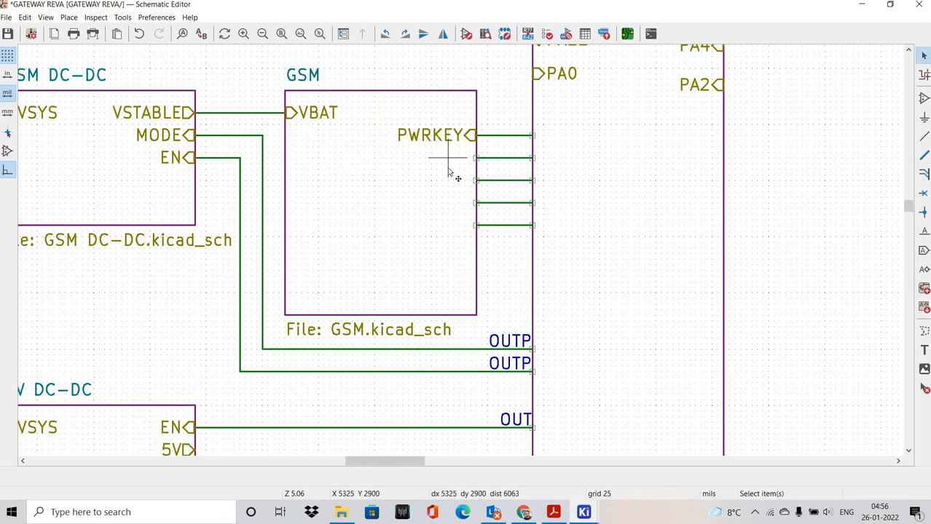
{"action": "left_click", "coordinate": [468, 216]}
Import the RTS and RI sheet pins into the GSM block at the second and third wires
{"action": "right_click", "coordinate": [441, 169]}
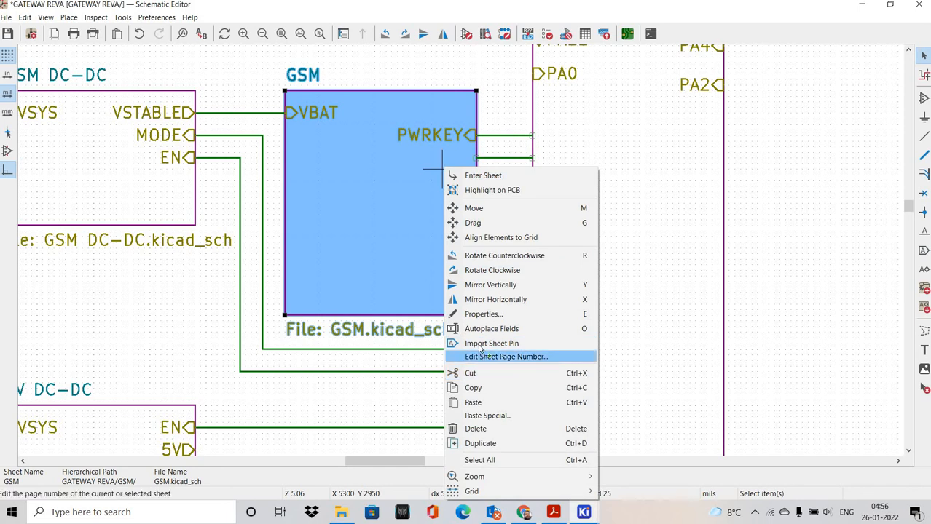
{"action": "left_click", "coordinate": [481, 342]}
{"action": "left_click", "coordinate": [449, 158]}
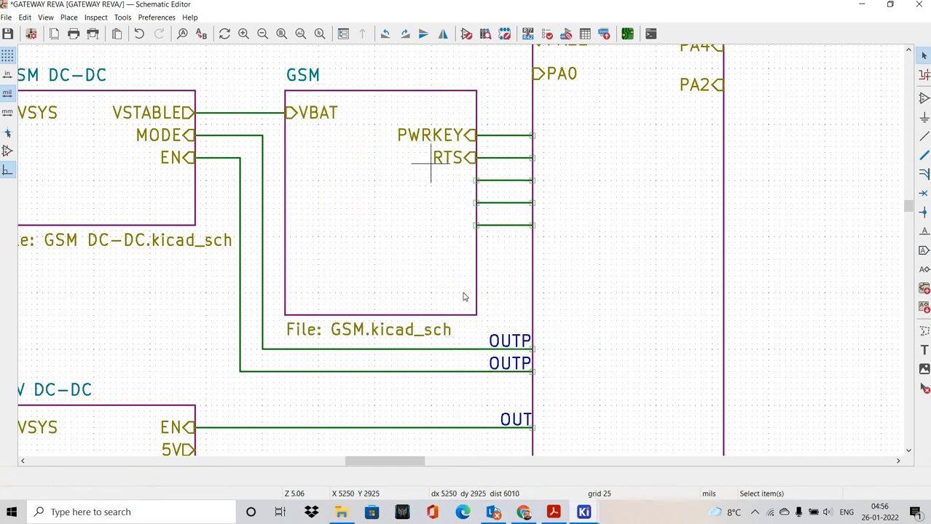
{"action": "right_click", "coordinate": [416, 169]}
{"action": "left_click", "coordinate": [463, 343]}
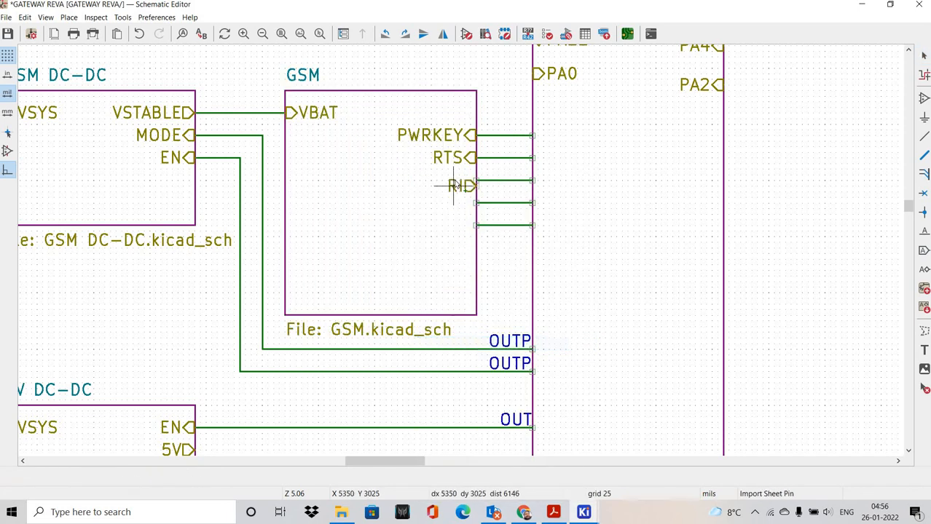
{"action": "left_click", "coordinate": [453, 180]}
Import the DCD and CTS sheet pins into the GSM block at the fourth and fifth wires
{"action": "right_click", "coordinate": [429, 202]}
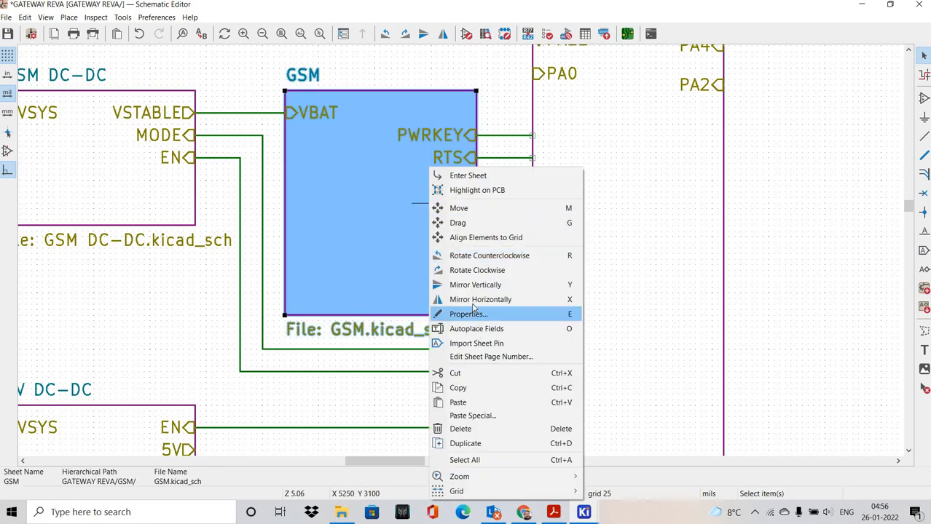
{"action": "left_click", "coordinate": [475, 343]}
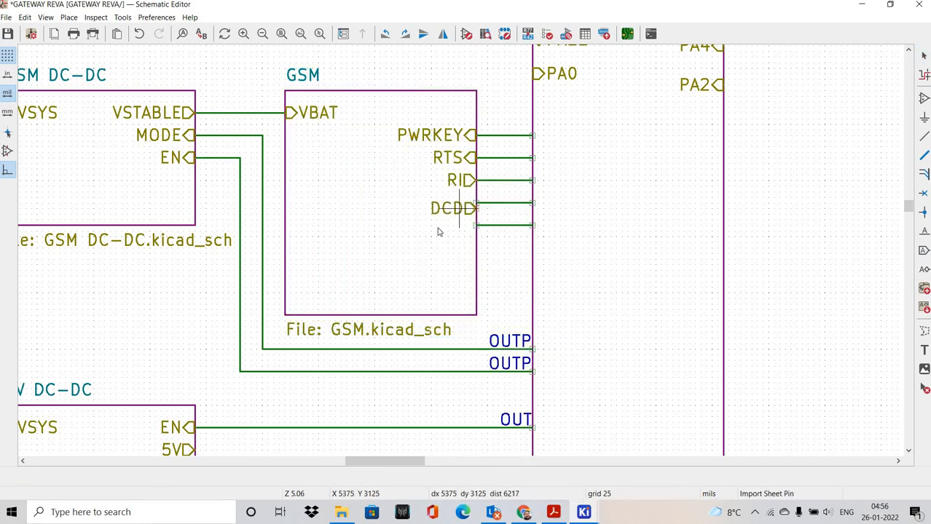
{"action": "left_click", "coordinate": [448, 204]}
{"action": "right_click", "coordinate": [433, 167]}
{"action": "left_click", "coordinate": [475, 343]}
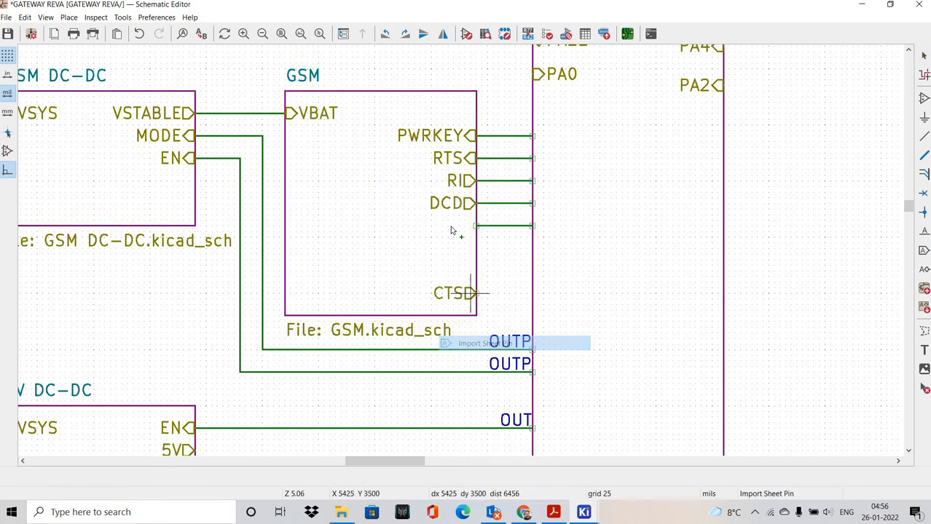
{"action": "left_click", "coordinate": [453, 227]}
Import the DTR, TXD and RXD sheet pins onto the GSM block's right edge below CTS
{"action": "right_click", "coordinate": [433, 169]}
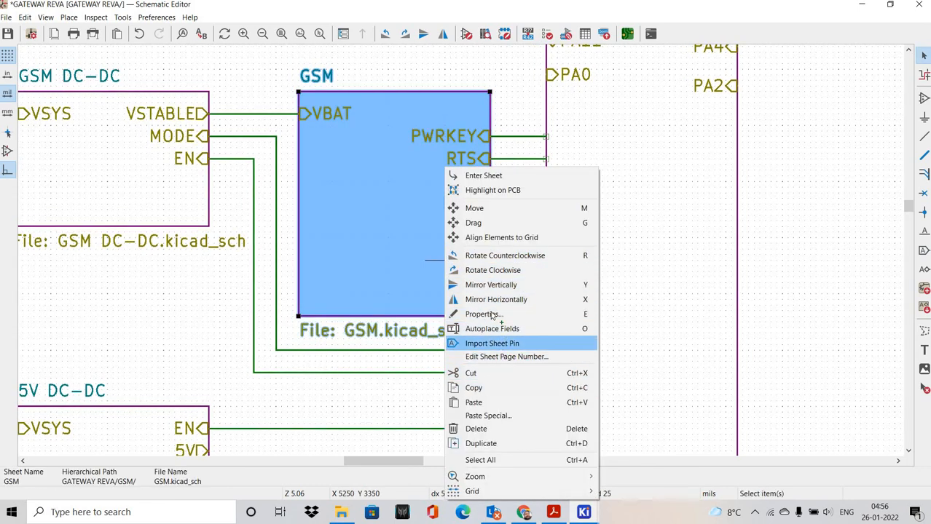
{"action": "left_click", "coordinate": [475, 343]}
{"action": "left_click", "coordinate": [473, 249]}
{"action": "right_click", "coordinate": [452, 287]}
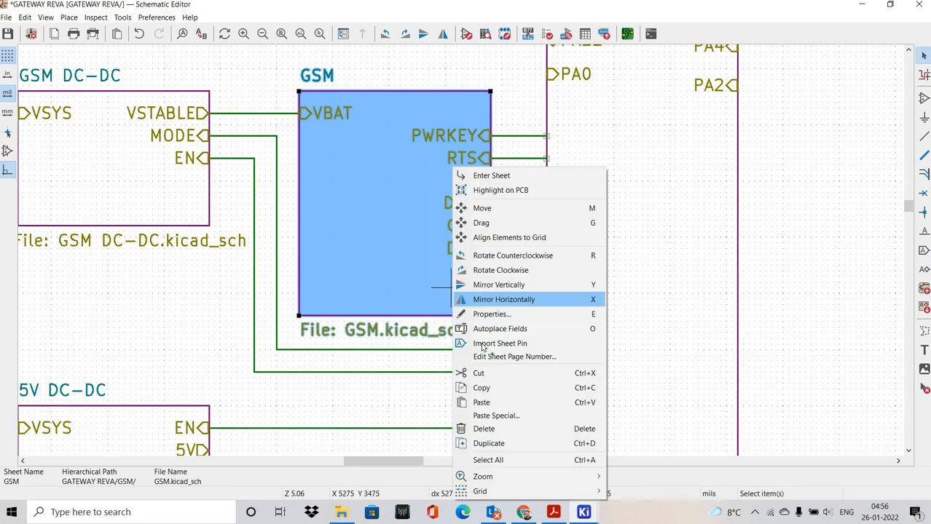
{"action": "left_click", "coordinate": [478, 343]}
{"action": "left_click", "coordinate": [478, 272]}
{"action": "right_click", "coordinate": [454, 304]}
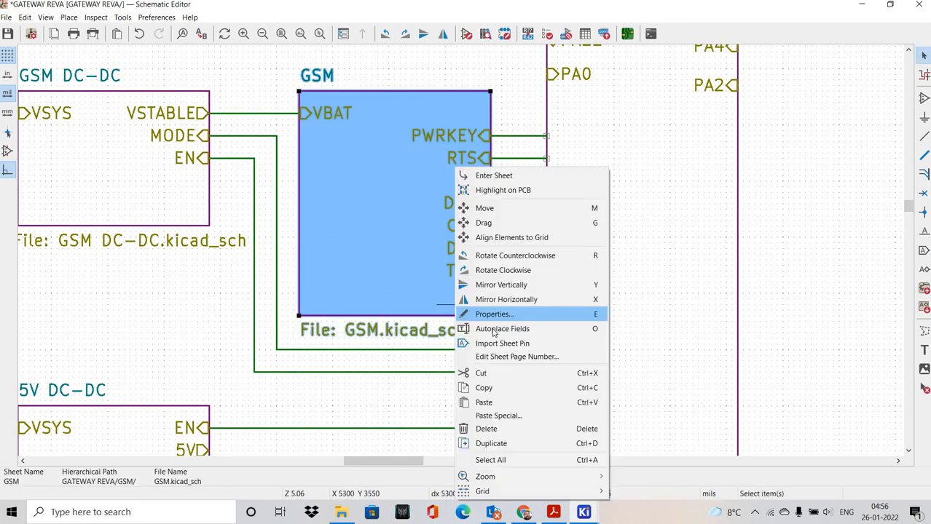
{"action": "left_click", "coordinate": [492, 345]}
{"action": "left_click", "coordinate": [477, 293]}
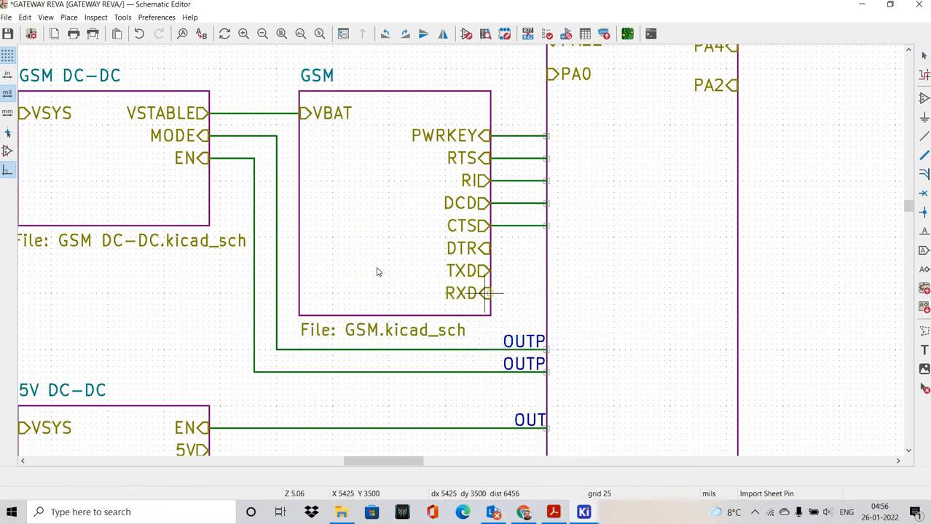
Import the RFTXMON and VDD_EXT sheet pins onto the GSM block's left edge below VBAT
{"action": "right_click", "coordinate": [372, 167]}
{"action": "left_click", "coordinate": [408, 343]}
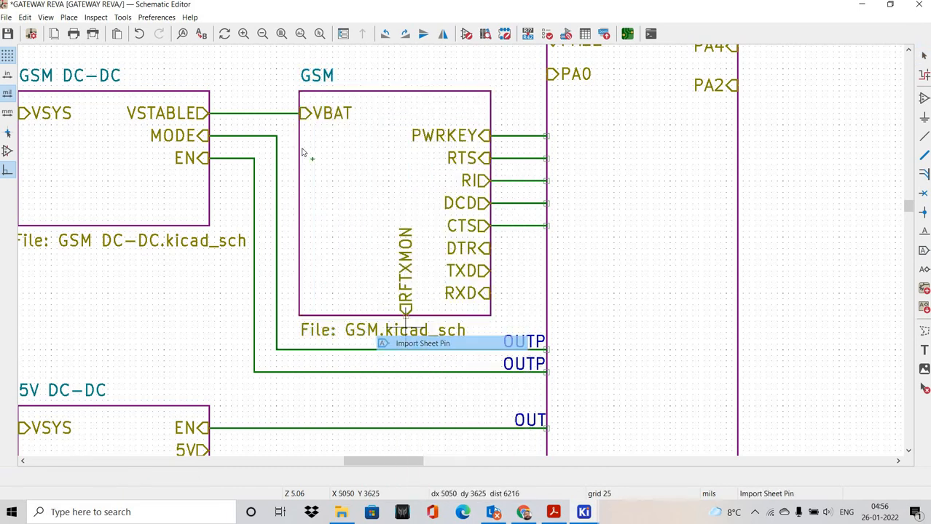
{"action": "left_click", "coordinate": [317, 175]}
{"action": "right_click", "coordinate": [321, 169]}
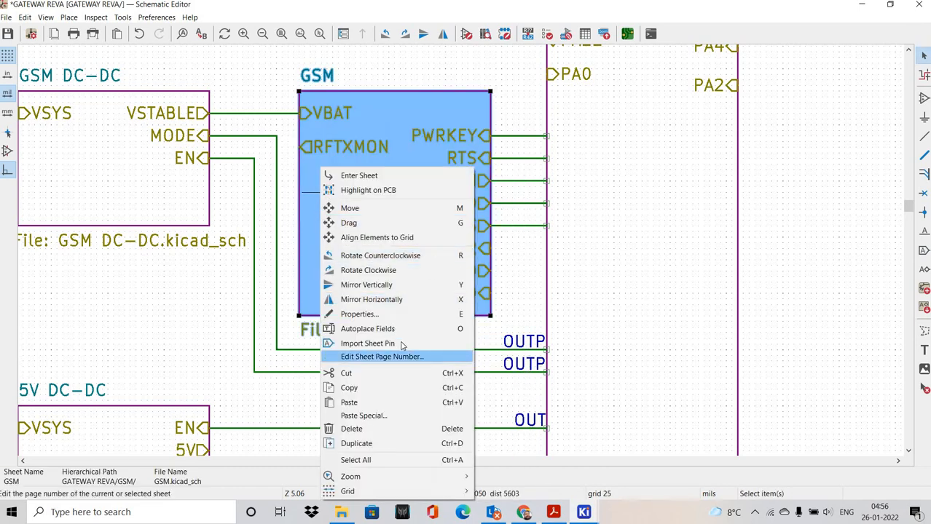
{"action": "left_click", "coordinate": [381, 344]}
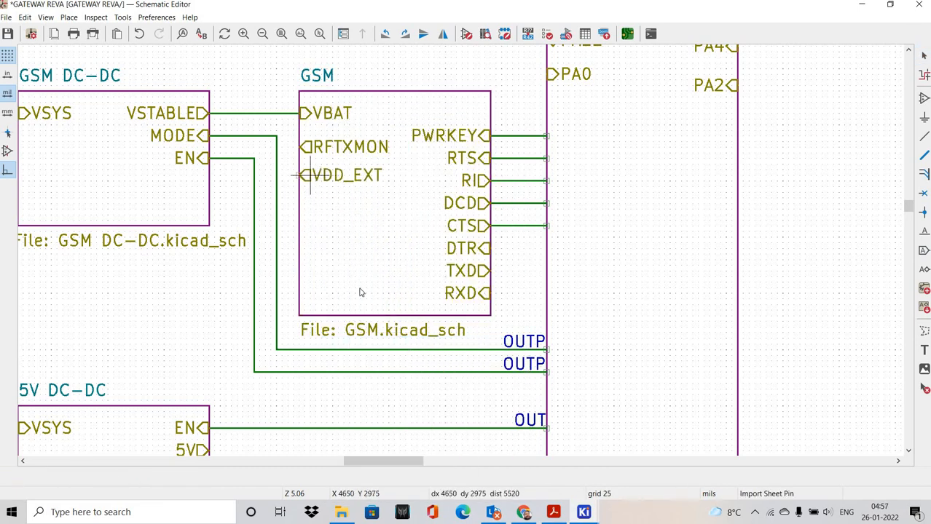
{"action": "left_click", "coordinate": [311, 182]}
Try to import another sheet pin into the GSM block to check for remaining hierarchical labels
{"action": "right_click", "coordinate": [322, 220]}
{"action": "left_click", "coordinate": [408, 343]}
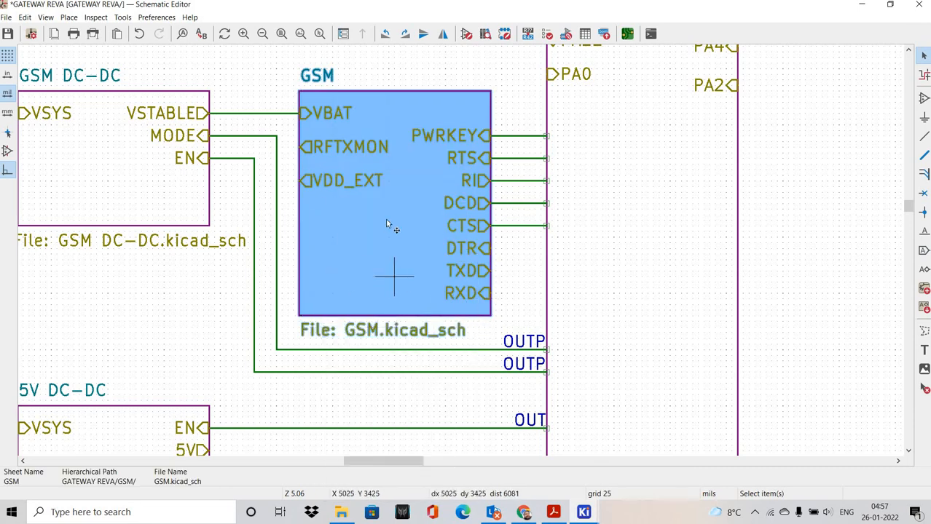
{"action": "scroll", "coordinate": [456, 248], "scroll_direction": "down", "scroll_amount": 3}
{"action": "middle_click_drag", "start_coordinate": [425, 249], "coordinate": [389, 251]}
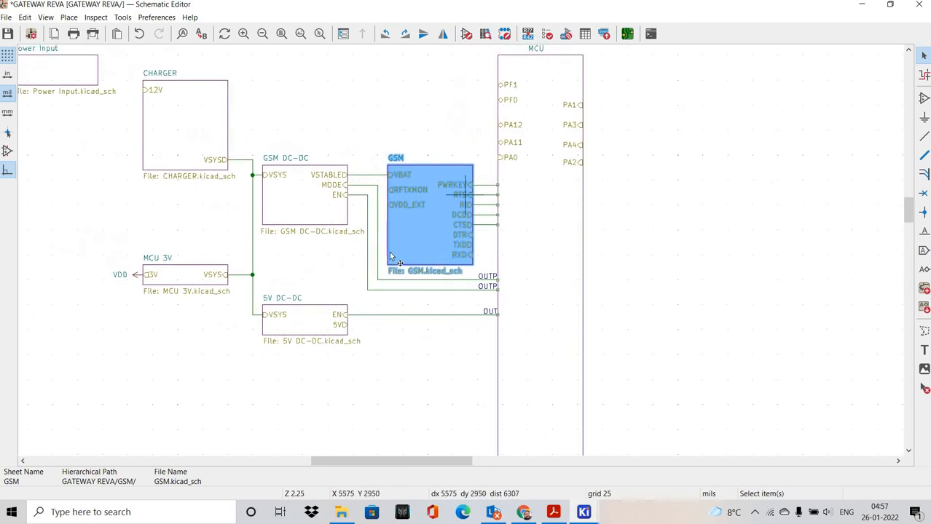
{"action": "mouse_move", "coordinate": [457, 233]}
{"action": "middle_mouse_down"}
{"action": "mouse_move", "coordinate": [303, 122]}
{"action": "mouse_move", "coordinate": [309, 135]}
{"action": "middle_mouse_up"}
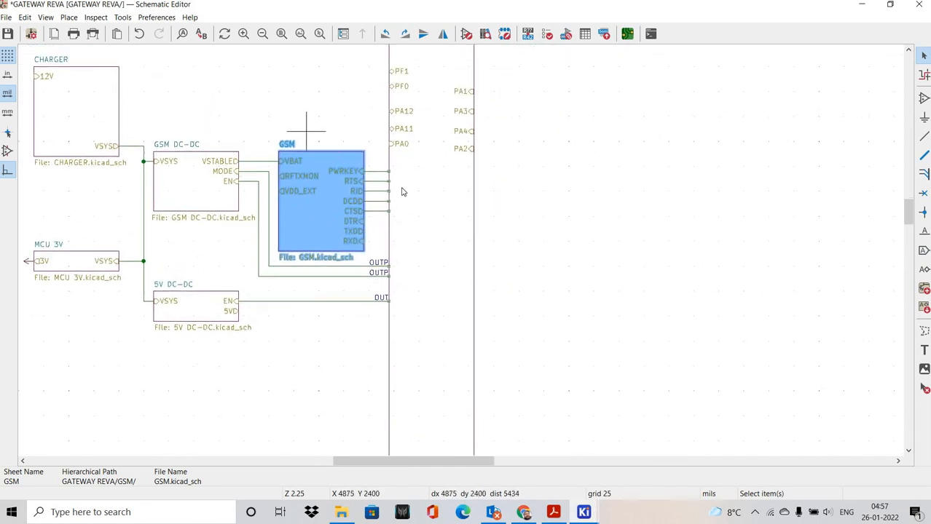
{"action": "left_click", "coordinate": [311, 127]}
Move the PA0 sheet pin down the MCU block's left edge to the end of the PWRKEY wire
{"action": "scroll", "coordinate": [408, 204], "scroll_direction": "up", "scroll_amount": 1, "text": "shift"}
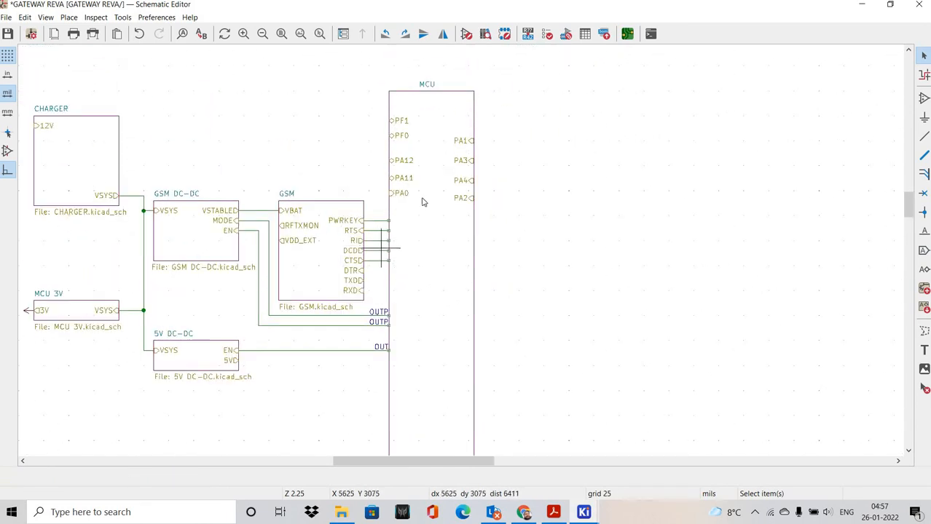
{"action": "scroll", "coordinate": [421, 201], "scroll_direction": "down", "scroll_amount": 1, "text": "shift"}
{"action": "scroll", "coordinate": [444, 233], "scroll_direction": "up", "scroll_amount": 2}
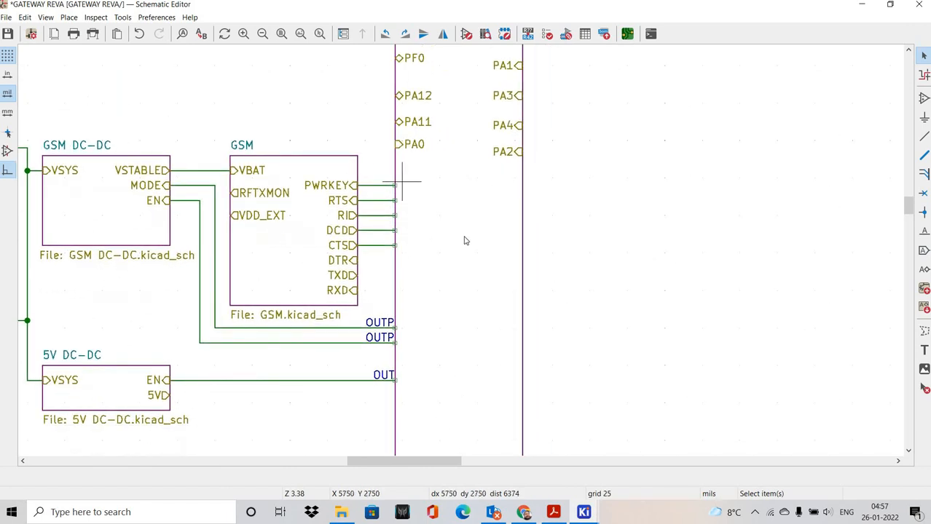
{"action": "scroll", "coordinate": [465, 241], "scroll_direction": "up", "scroll_amount": 1}
{"action": "scroll", "coordinate": [463, 245], "scroll_direction": "up", "scroll_amount": 2}
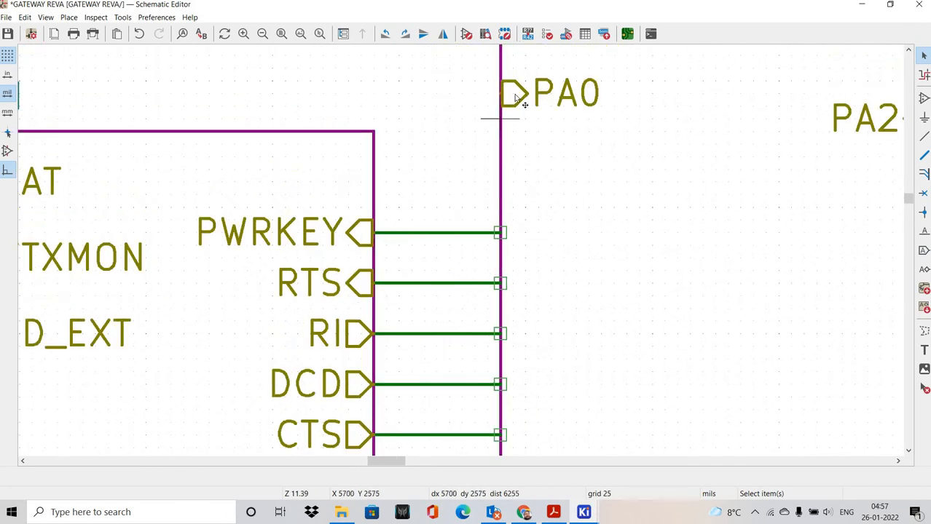
{"action": "left_click_drag", "start_coordinate": [513, 93], "coordinate": [550, 232]}
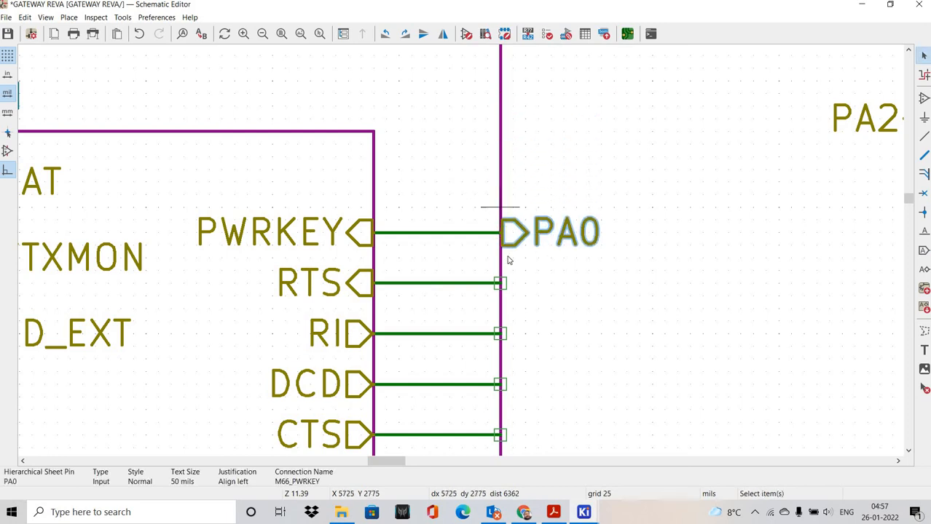
{"action": "left_click", "coordinate": [452, 184]}
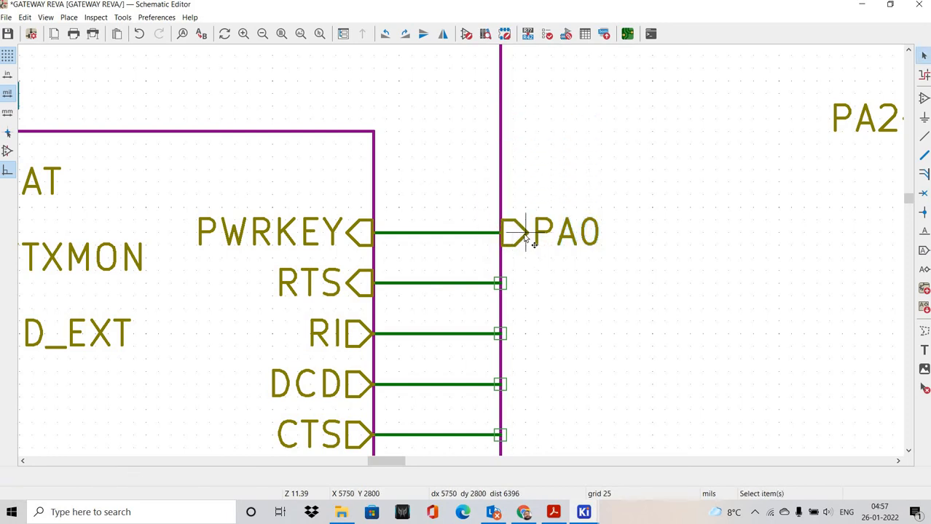
Set the connection type of the PA0 sheet pin to Output
{"action": "left_click", "coordinate": [524, 236]}
{"action": "double_click", "coordinate": [507, 229]}
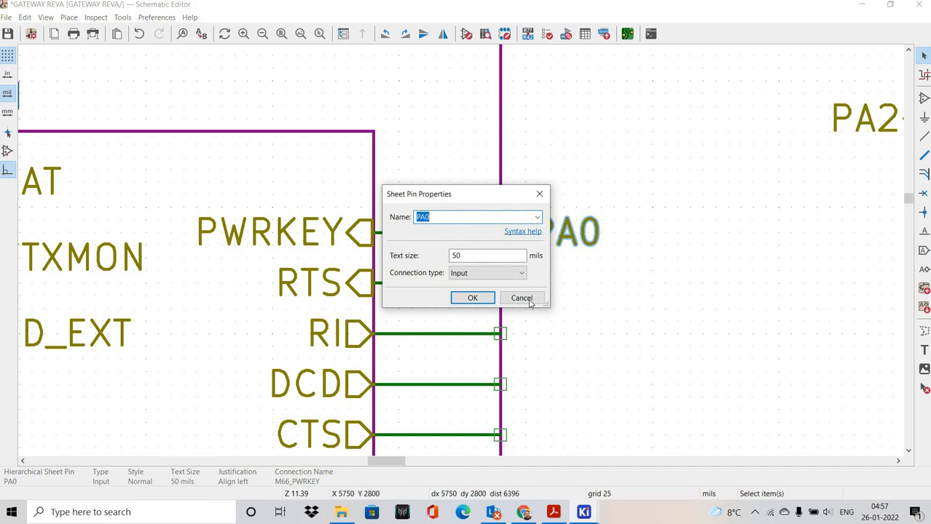
{"action": "key", "text": "Escape"}
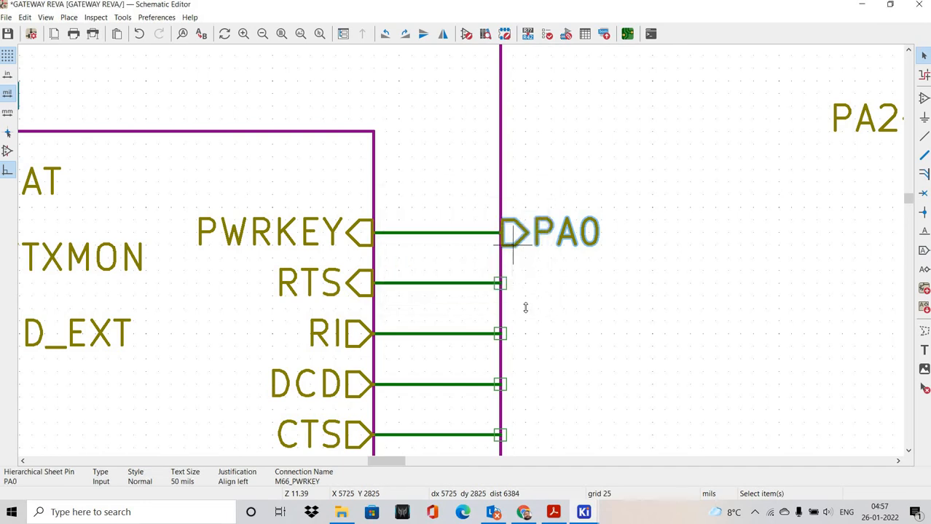
{"action": "key", "text": "e"}
{"action": "left_click", "coordinate": [488, 273]}
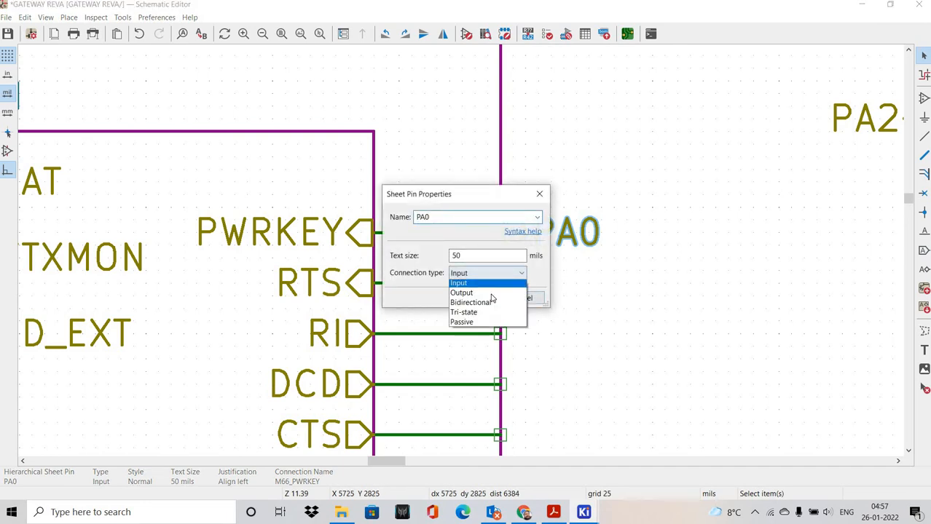
{"action": "left_click", "coordinate": [487, 286]}
{"action": "left_click", "coordinate": [487, 297]}
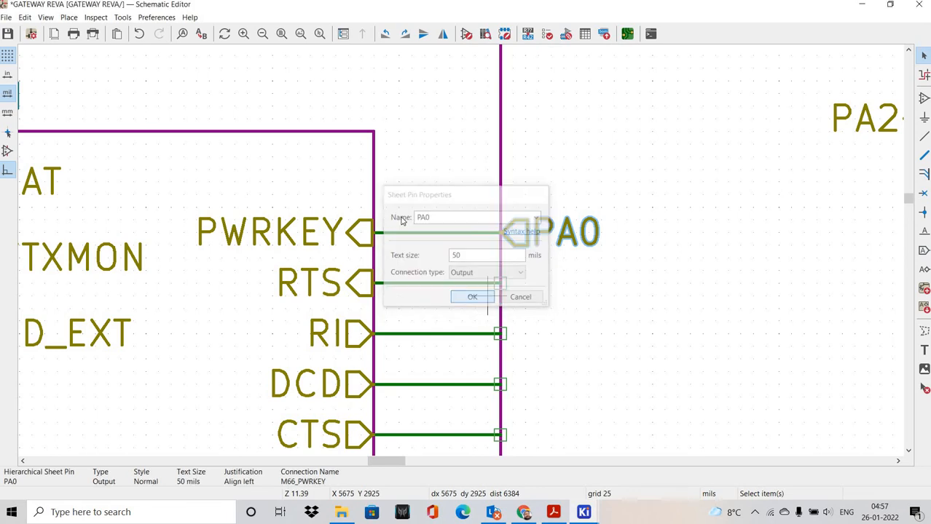
Check the connection type options in the PWRKEY sheet pin's properties, keeping Input
{"action": "left_click", "coordinate": [361, 239]}
{"action": "key", "text": "e"}
{"action": "left_click", "coordinate": [486, 273]}
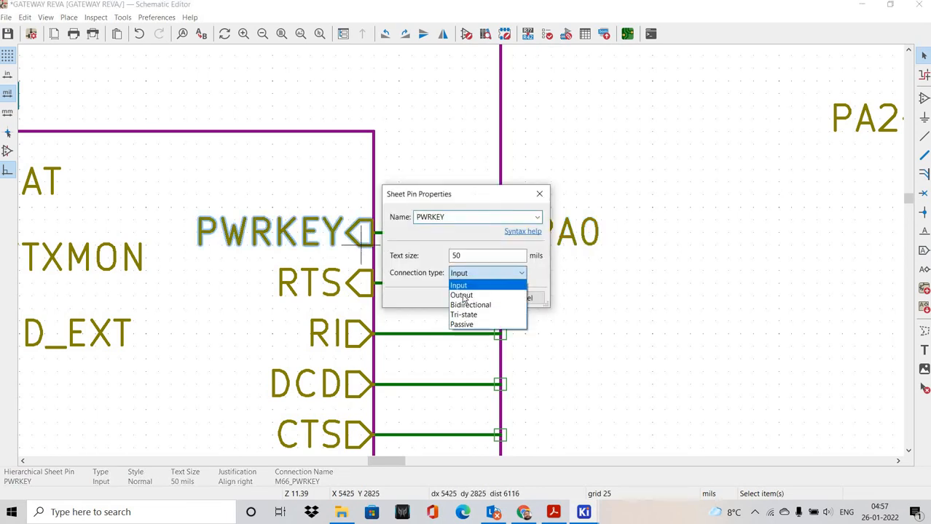
{"action": "key", "text": "Escape"}
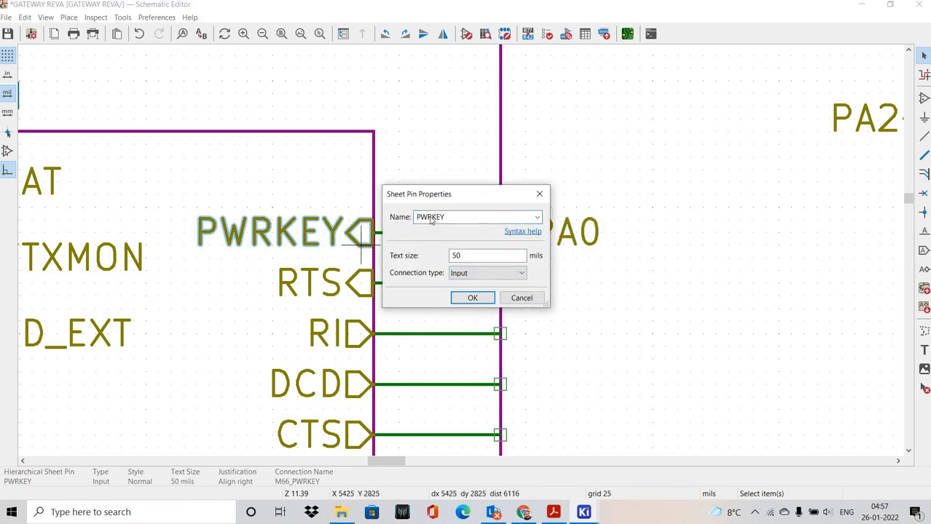
{"action": "key", "text": "Return"}
{"action": "left_click", "coordinate": [362, 236]}
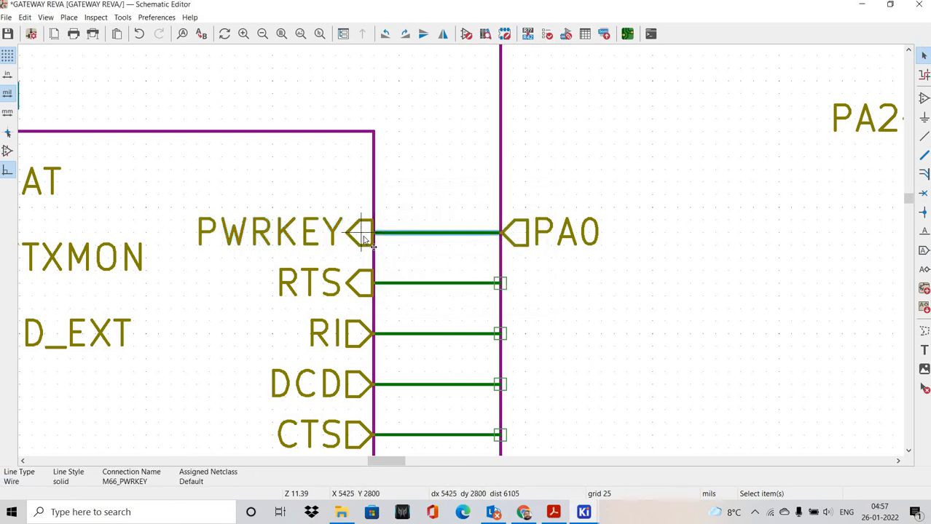
Set the connection type of the GSM block's PWRKEY sheet pin to Output
{"action": "left_click", "coordinate": [362, 238]}
{"action": "key", "text": "e"}
{"action": "left_click", "coordinate": [459, 274]}
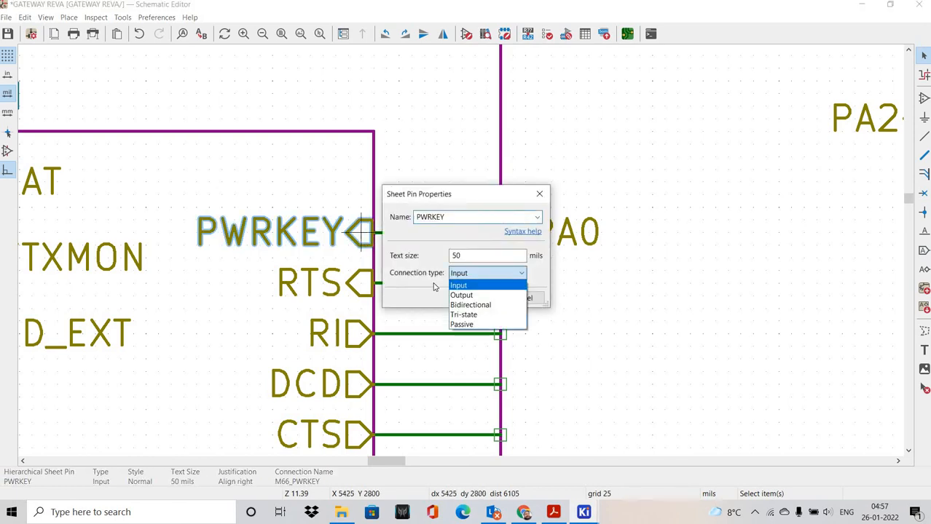
{"action": "left_click", "coordinate": [466, 295]}
{"action": "key", "text": "Return"}
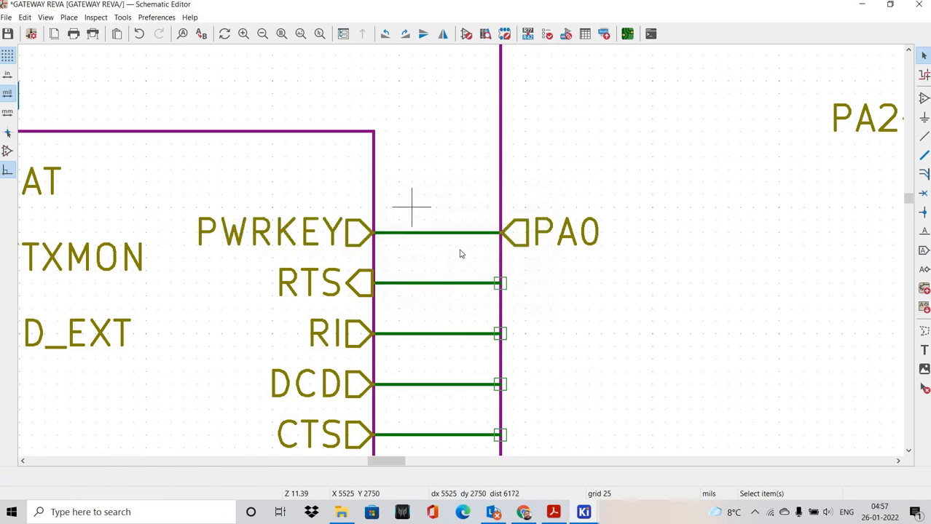
Change the PWRKEY sheet pin's connection type back to Input
{"action": "scroll", "coordinate": [408, 219], "scroll_direction": "down", "scroll_amount": 2}
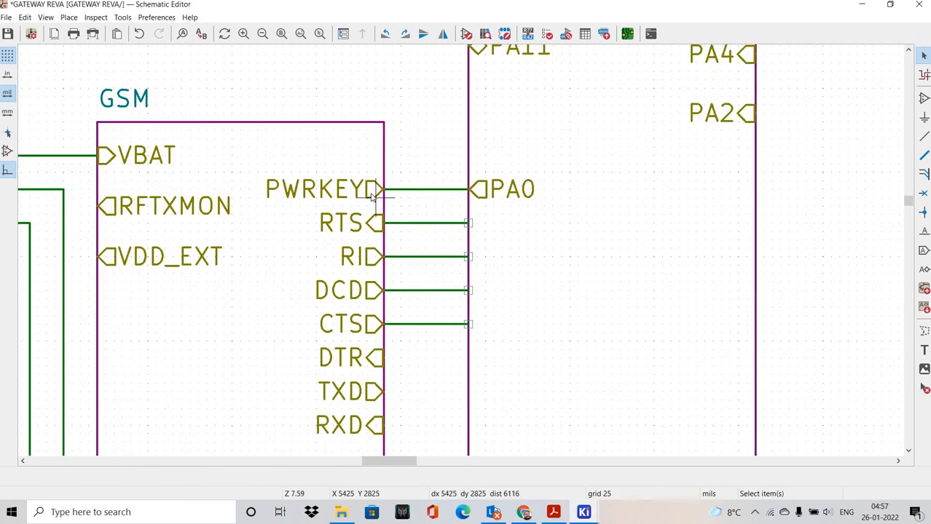
{"action": "double_click", "coordinate": [373, 188]}
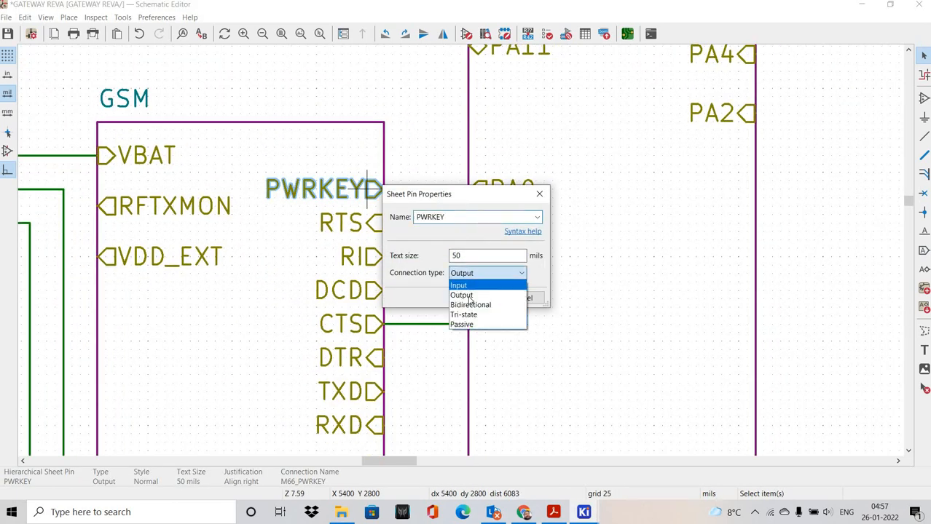
{"action": "left_click", "coordinate": [477, 283]}
{"action": "left_click", "coordinate": [472, 298]}
Move the PA1 sheet pin to the MCU block's left edge at the end of the RTS wire
{"action": "middle_click_drag", "start_coordinate": [457, 252], "coordinate": [407, 338]}
{"action": "scroll", "coordinate": [451, 150], "scroll_direction": "up", "scroll_amount": 3}
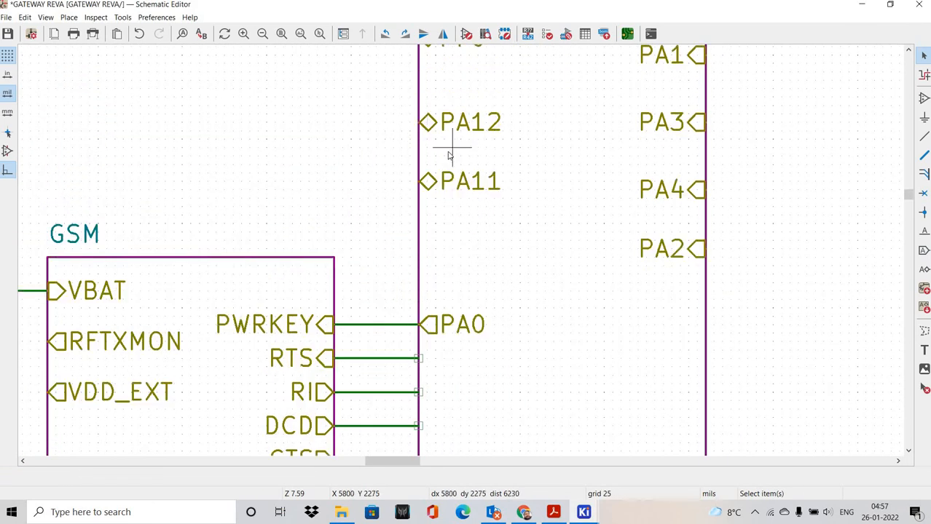
{"action": "left_click_drag", "start_coordinate": [428, 135], "coordinate": [462, 160]}
{"action": "left_click_drag", "start_coordinate": [697, 203], "coordinate": [671, 228]}
{"action": "scroll", "coordinate": [481, 302], "scroll_direction": "down", "scroll_amount": 3, "text": "shift"}
{"action": "left_click_drag", "start_coordinate": [481, 302], "coordinate": [387, 258]}
{"action": "scroll", "coordinate": [399, 229], "scroll_direction": "down", "scroll_amount": 2}
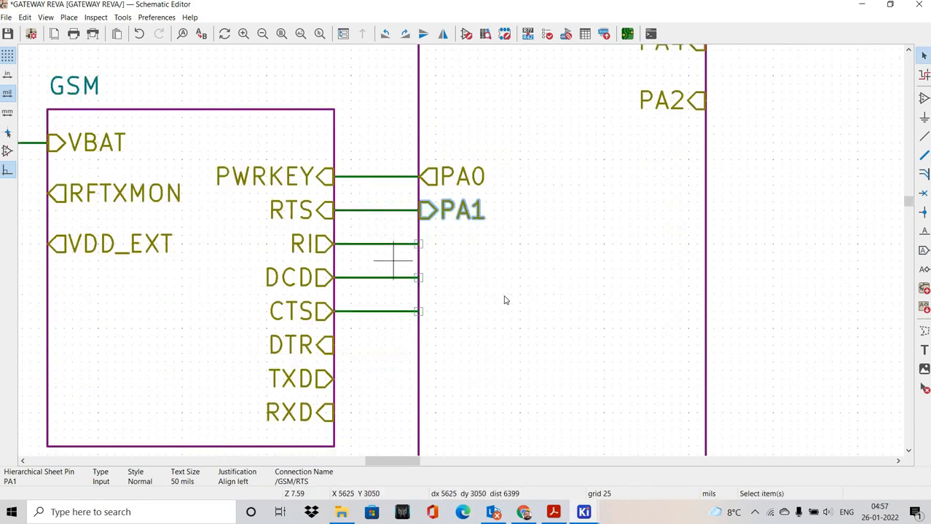
Set the connection type of the PA1 sheet pin to Output
{"action": "scroll", "coordinate": [505, 298], "scroll_direction": "up", "scroll_amount": 1, "text": "ctrl"}
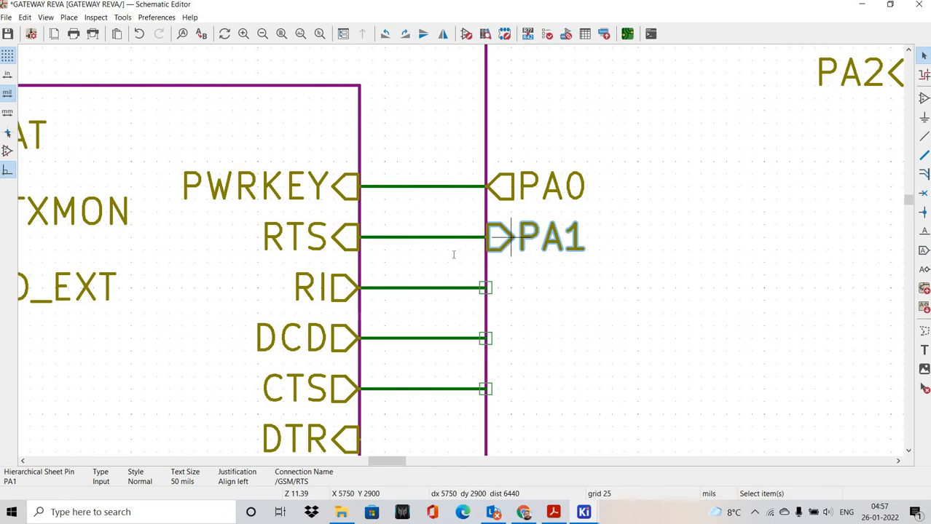
{"action": "key", "text": "e"}
{"action": "left_click", "coordinate": [487, 273]}
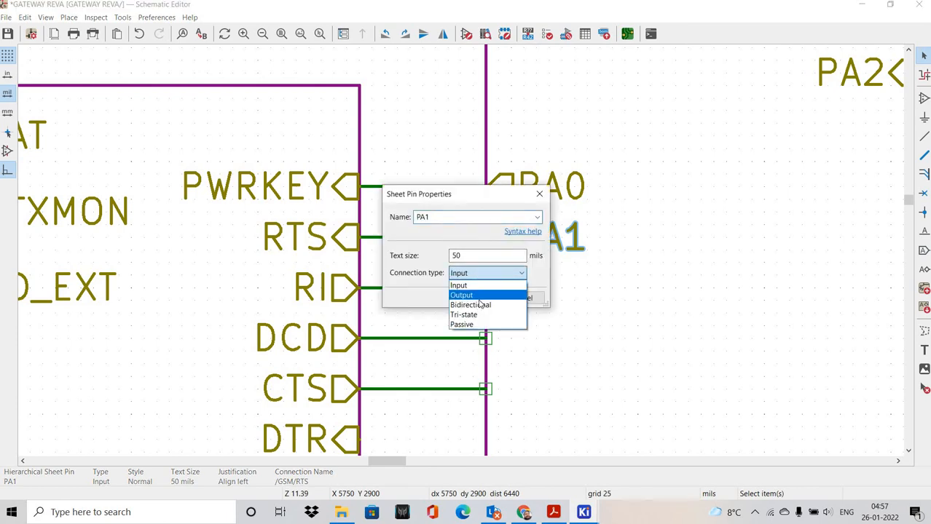
{"action": "left_click", "coordinate": [481, 293]}
{"action": "left_click", "coordinate": [472, 298]}
Move the PA2 sheet pin to the MCU block's left edge at the end of the RI wire
{"action": "scroll", "coordinate": [587, 273], "scroll_direction": "down", "scroll_amount": 2}
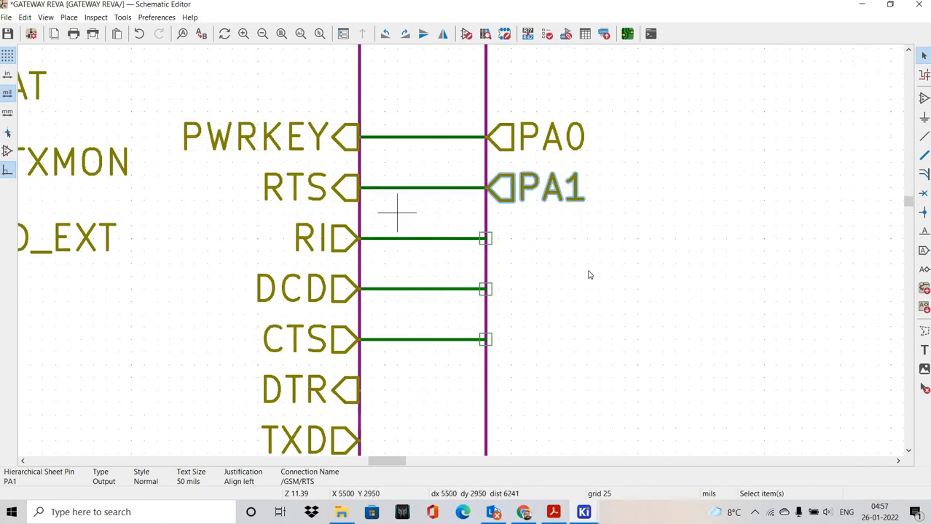
{"action": "scroll", "coordinate": [619, 218], "scroll_direction": "down", "scroll_amount": 3, "text": "ctrl"}
{"action": "left_click", "coordinate": [643, 142]}
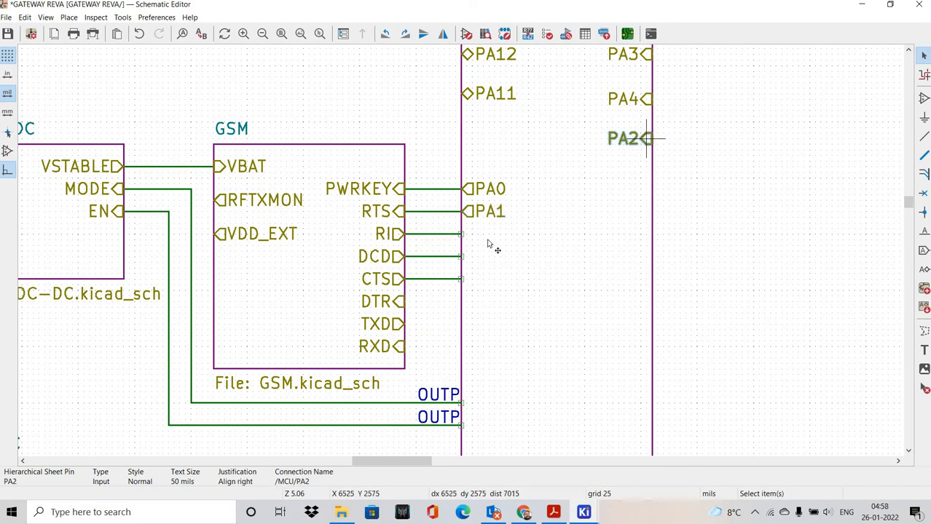
{"action": "key", "text": "m"}
{"action": "left_click", "coordinate": [422, 247]}
{"action": "scroll", "coordinate": [420, 241], "scroll_direction": "up", "scroll_amount": 3, "text": "ctrl"}
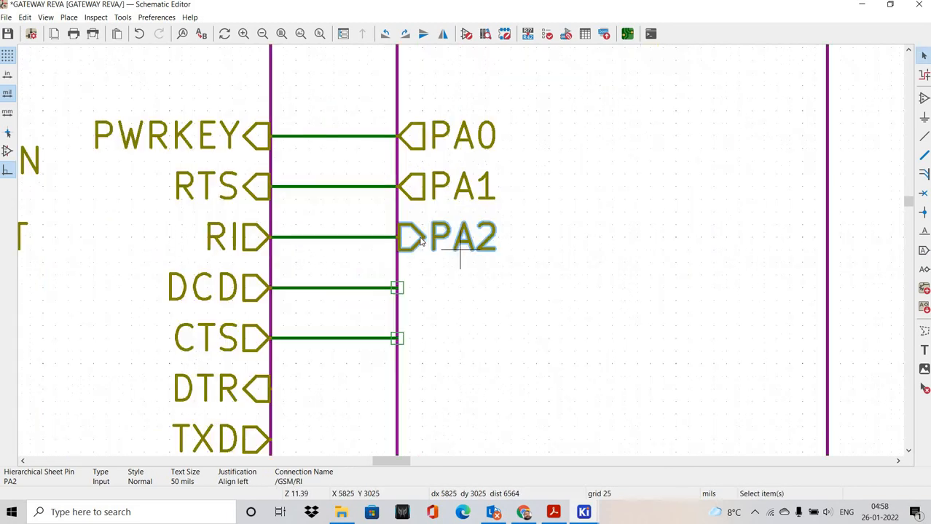
Set the connection type of the PA2 sheet pin to Output
{"action": "key", "text": "e"}
{"action": "left_click", "coordinate": [487, 272]}
{"action": "left_click", "coordinate": [474, 294]}
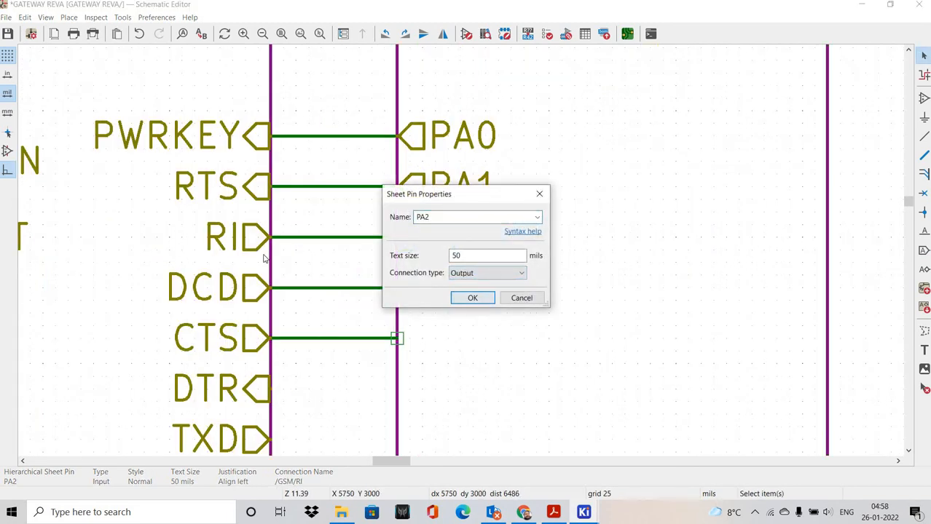
{"action": "key", "text": "Return"}
Set the connection type of the GSM block's RI sheet pin to Input
{"action": "key", "text": "e"}
{"action": "left_click", "coordinate": [466, 273]}
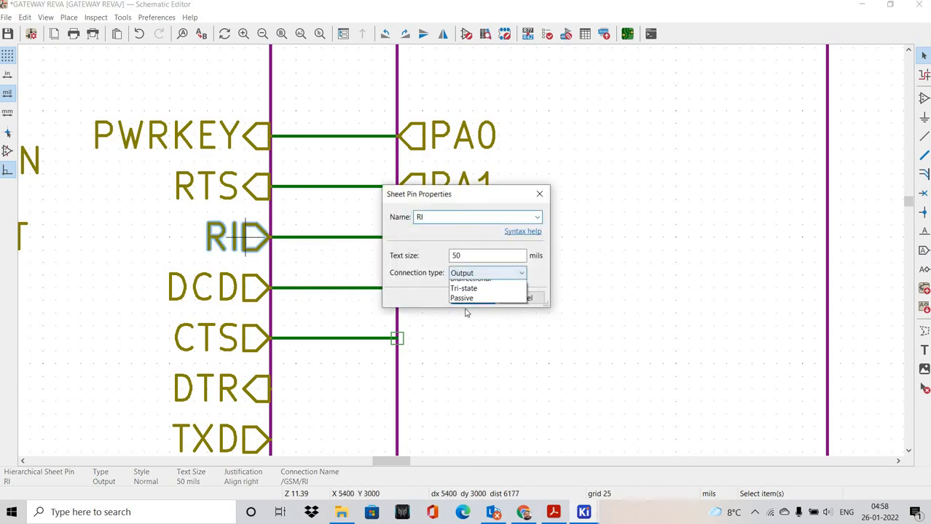
{"action": "left_click", "coordinate": [459, 285]}
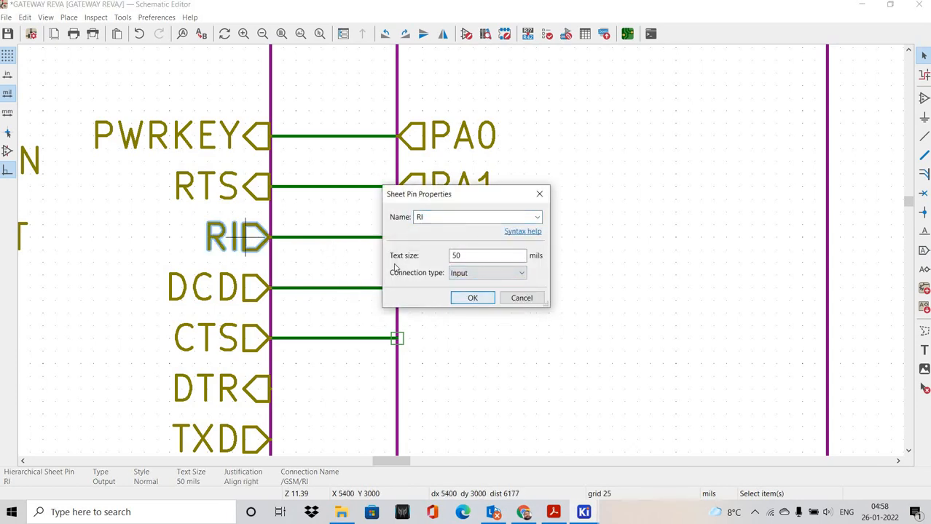
{"action": "key", "text": "Return"}
Open the MCU child sheet through the hierarchy navigator
{"action": "scroll", "coordinate": [460, 219], "scroll_direction": "down", "scroll_amount": 3}
{"action": "scroll", "coordinate": [459, 178], "scroll_direction": "down", "scroll_amount": 3}
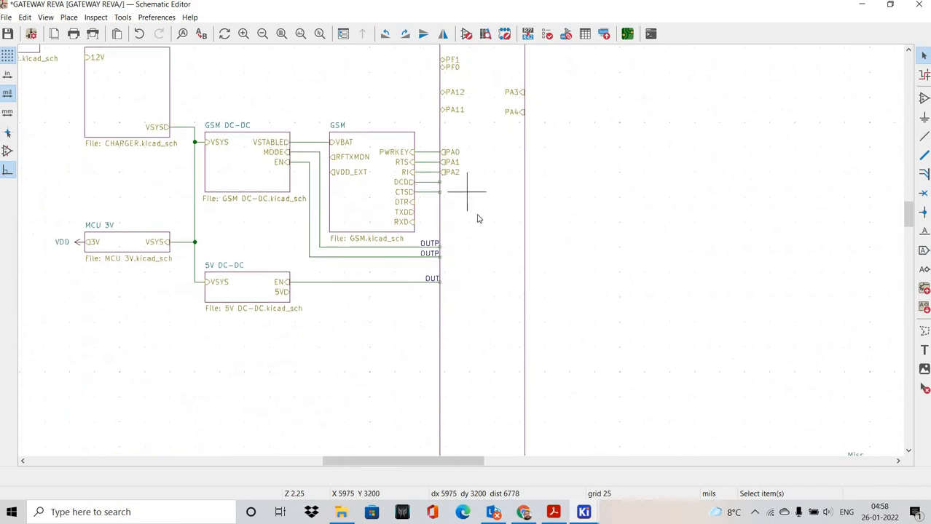
{"action": "middle_click_drag", "start_coordinate": [447, 215], "coordinate": [447, 200]}
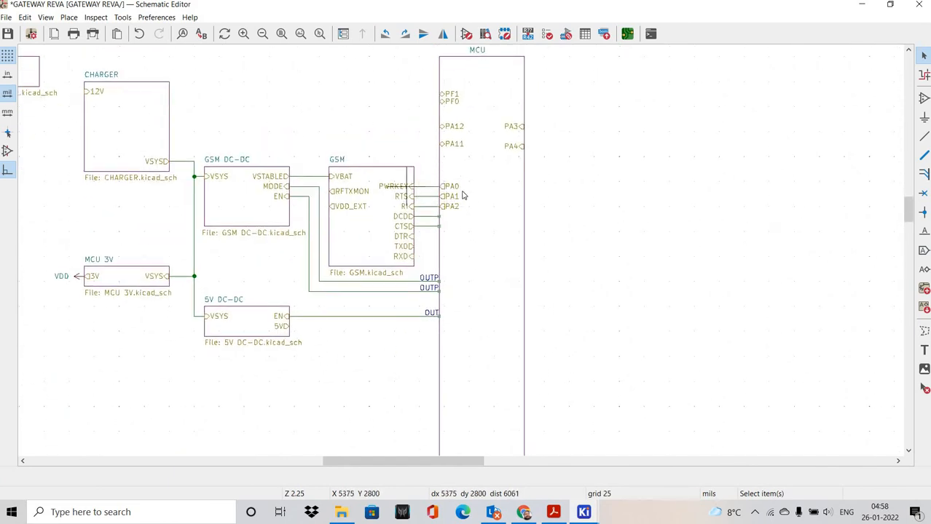
{"action": "scroll", "coordinate": [446, 222], "scroll_direction": "up", "scroll_amount": 1, "text": "shift"}
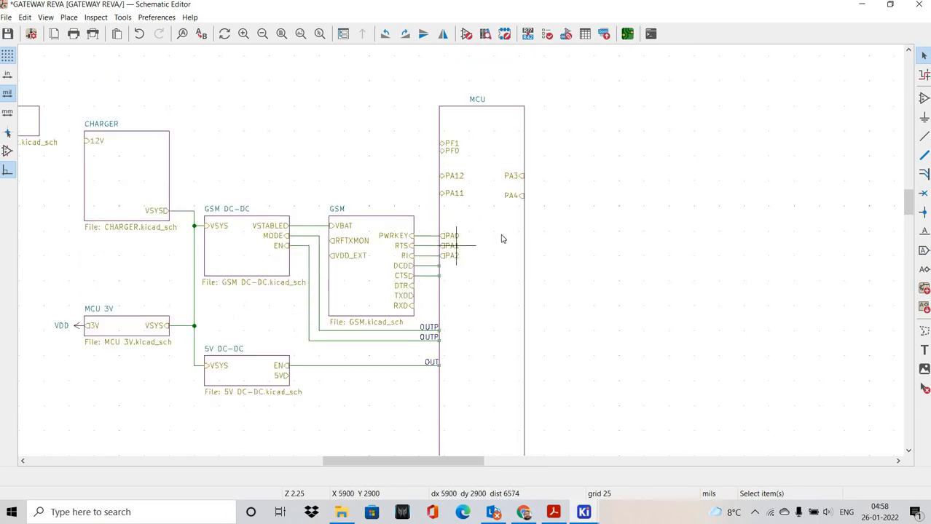
{"action": "left_click", "coordinate": [45, 17]}
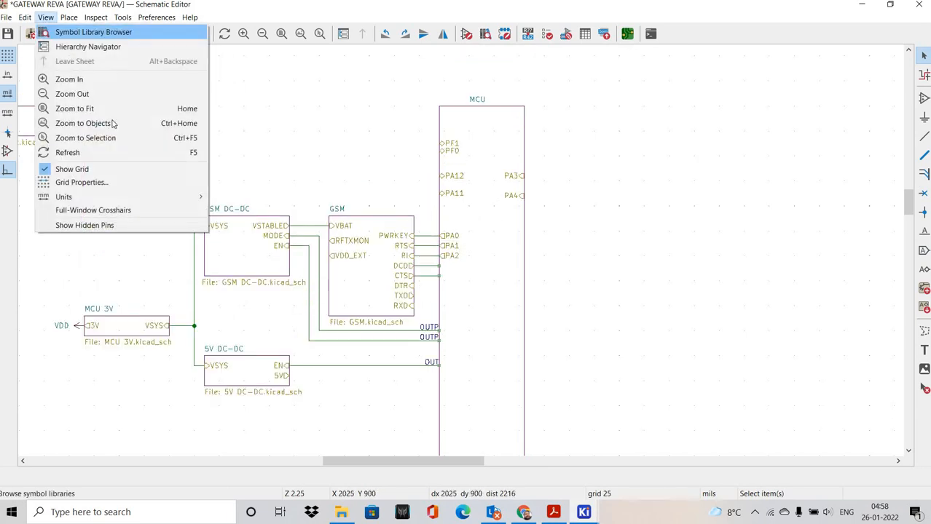
{"action": "left_click", "coordinate": [80, 47]}
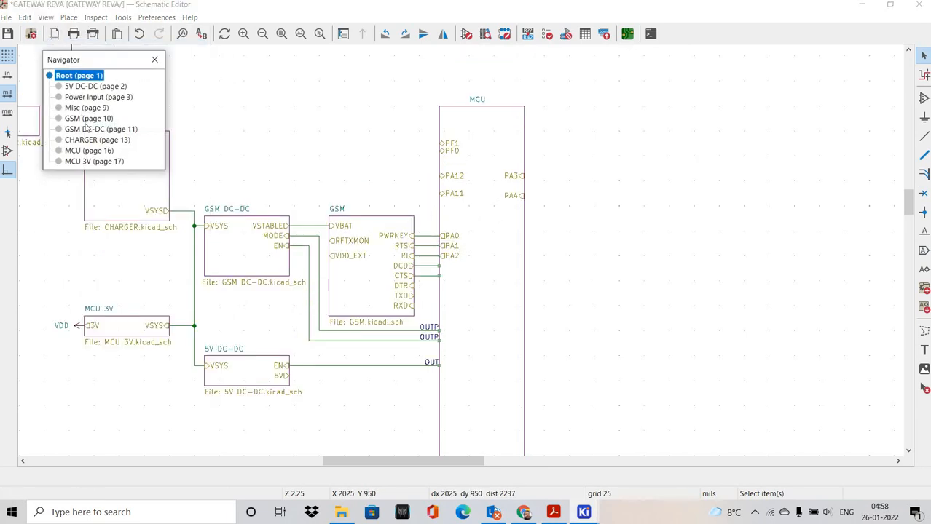
{"action": "double_click", "coordinate": [445, 190]}
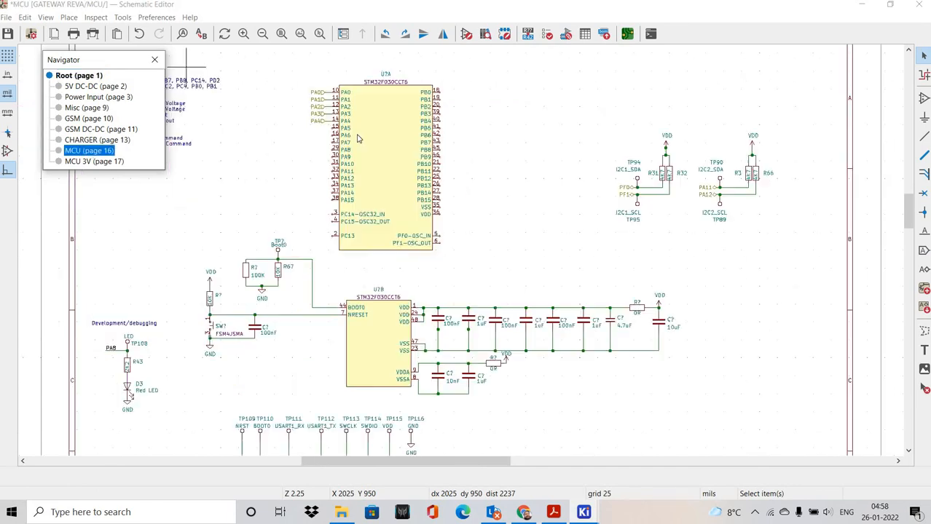
Examine the PA0 to PA4 hierarchical labels on the STM32F030CCT6 and the rest of the MCU sheet
{"action": "scroll", "coordinate": [460, 250], "scroll_direction": "up", "scroll_amount": 6}
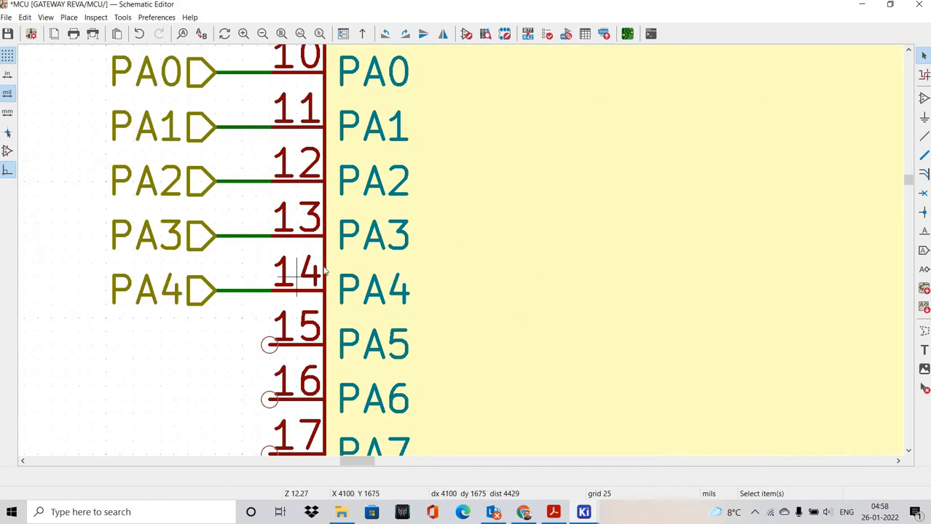
{"action": "scroll", "coordinate": [233, 157], "scroll_direction": "down", "scroll_amount": 1}
{"action": "scroll", "coordinate": [437, 243], "scroll_direction": "down", "scroll_amount": 3}
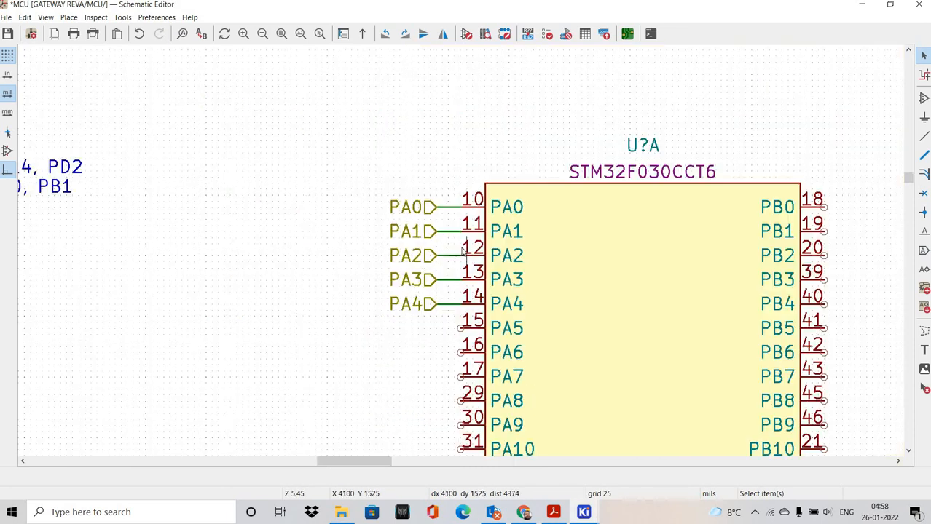
{"action": "scroll", "coordinate": [436, 242], "scroll_direction": "down", "scroll_amount": 4}
{"action": "middle_click_drag", "start_coordinate": [487, 304], "coordinate": [359, 214]}
{"action": "middle_click_drag", "start_coordinate": [474, 391], "coordinate": [472, 291]}
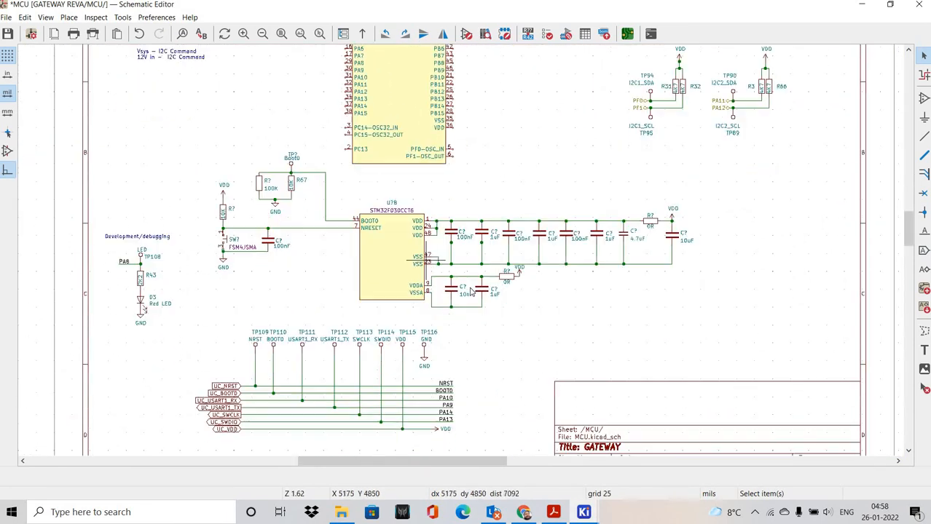
{"action": "scroll", "coordinate": [445, 246], "scroll_direction": "up", "scroll_amount": 1, "text": "shift"}
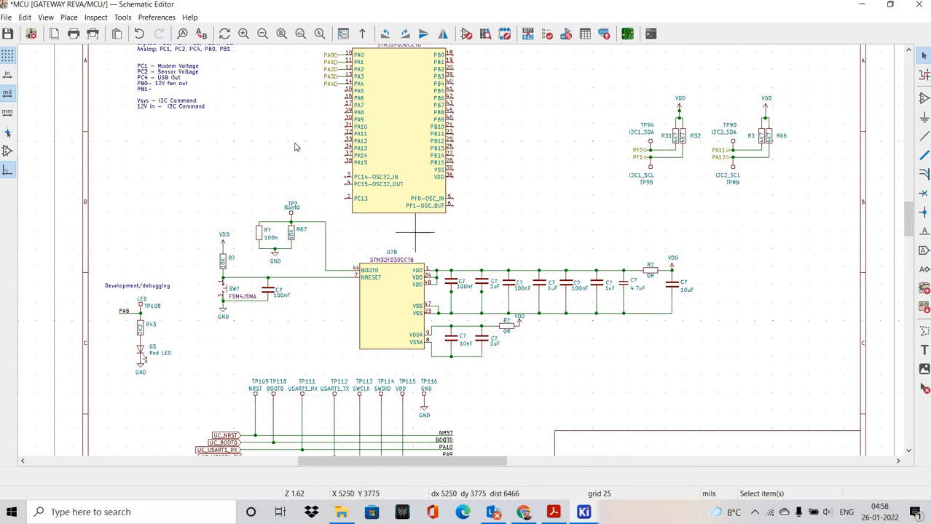
Return to the root sheet and review the wiring between the GSM block's pins and the MCU block
{"action": "left_click", "coordinate": [45, 17]}
{"action": "left_click", "coordinate": [84, 46]}
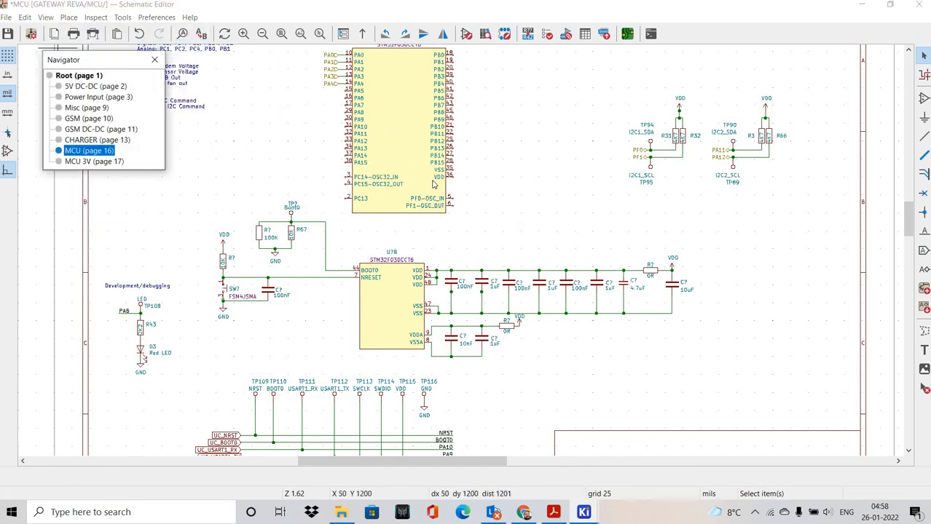
{"action": "key", "text": "alt+BackSpace"}
{"action": "scroll", "coordinate": [444, 167], "scroll_direction": "down", "scroll_amount": 3, "text": "shift"}
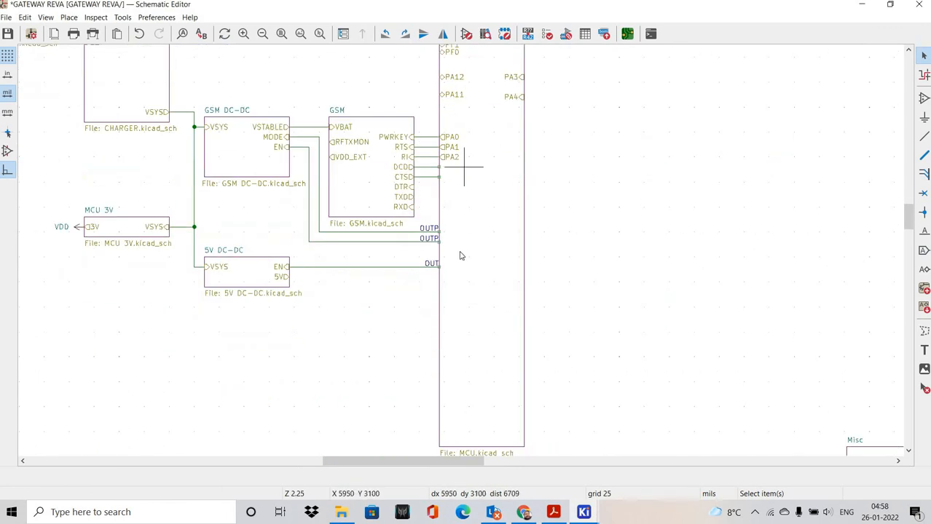
{"action": "scroll", "coordinate": [459, 256], "scroll_direction": "up", "scroll_amount": 1}
{"action": "scroll", "coordinate": [391, 262], "scroll_direction": "up", "scroll_amount": 1}
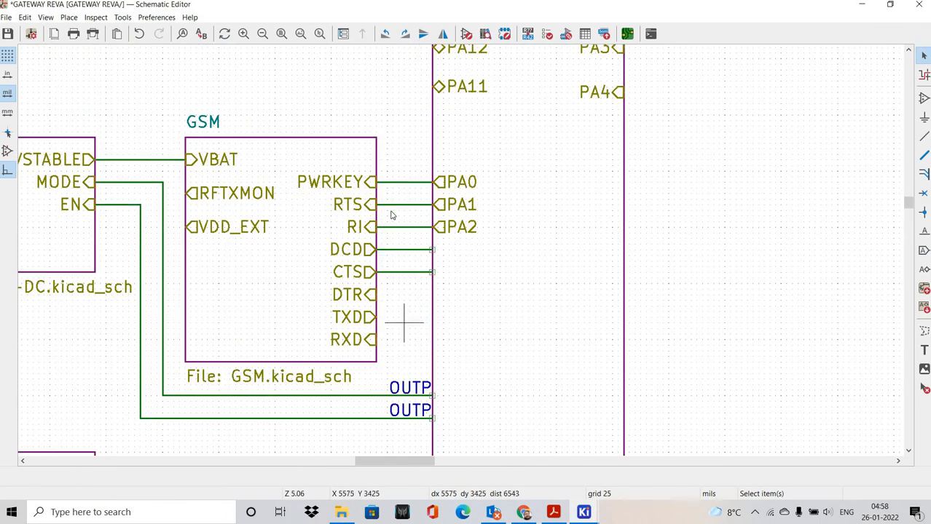
{"action": "scroll", "coordinate": [397, 246], "scroll_direction": "down", "scroll_amount": 2, "text": "shift"}
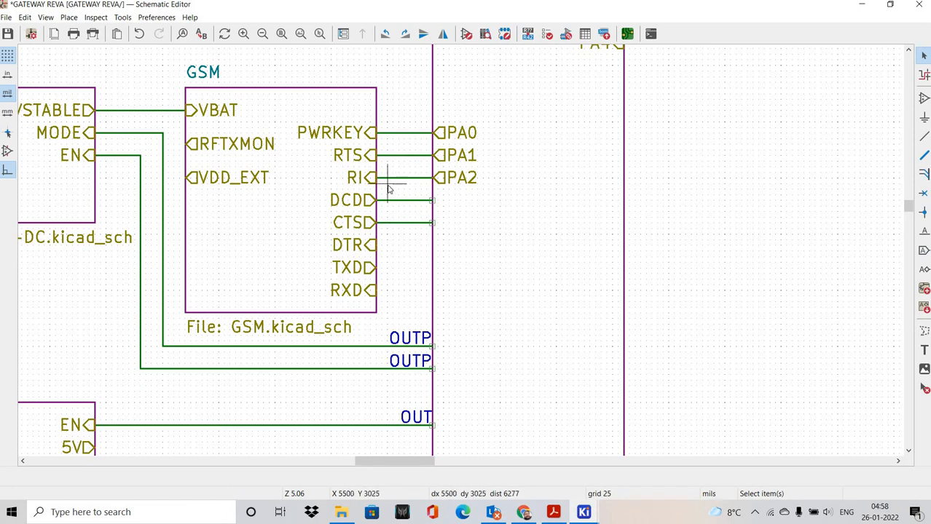
{"action": "scroll", "coordinate": [380, 215], "scroll_direction": "down", "scroll_amount": 2, "text": "shift"}
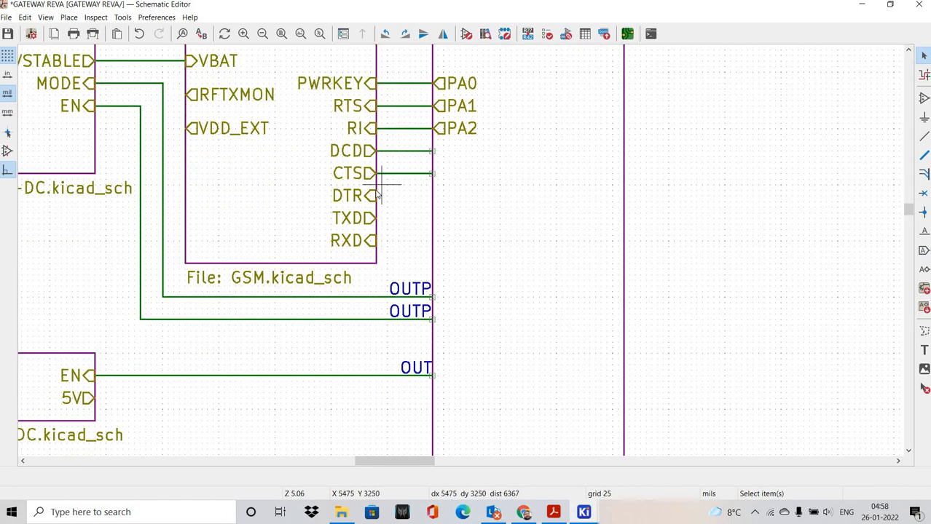
{"action": "scroll", "coordinate": [388, 167], "scroll_direction": "down", "scroll_amount": 2}
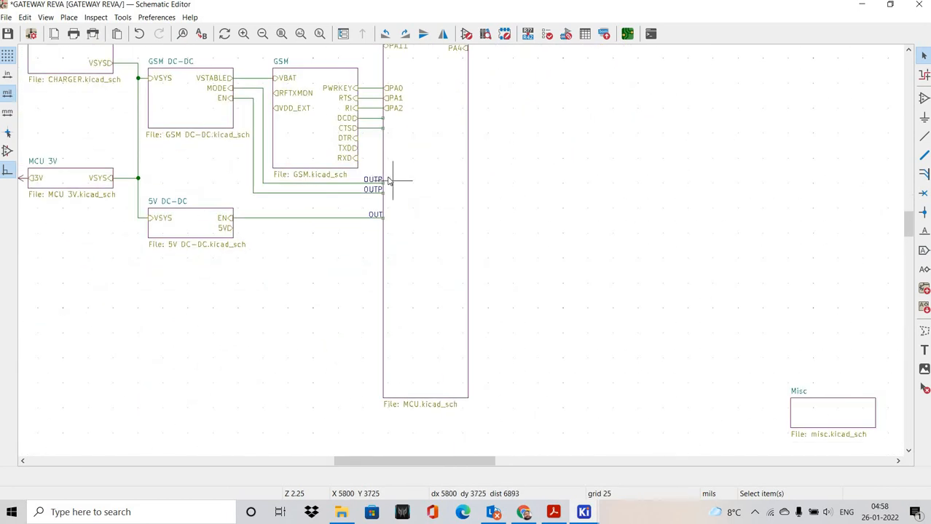
{"action": "middle_click_drag", "start_coordinate": [416, 171], "coordinate": [373, 202]}
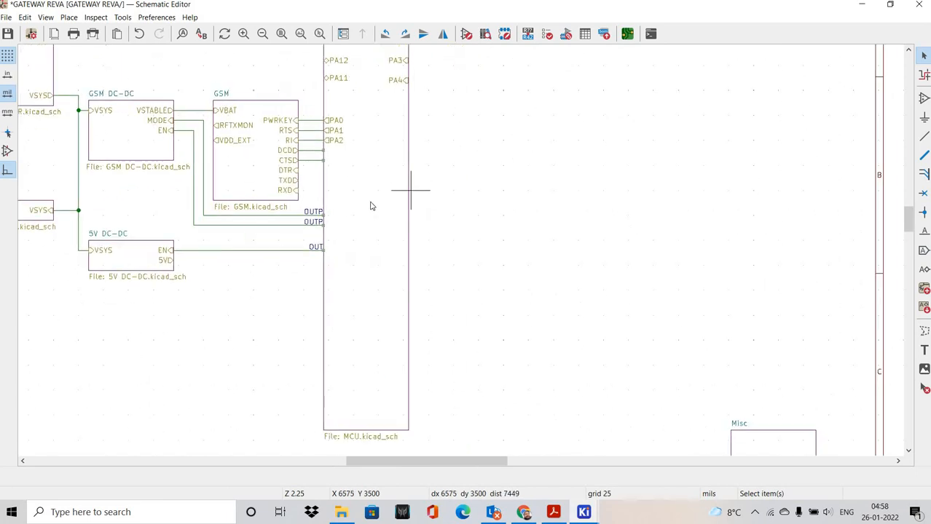
Inspect the properties offered for a new global label without placing one
{"action": "left_click", "coordinate": [922, 251]}
{"action": "left_click", "coordinate": [336, 221]}
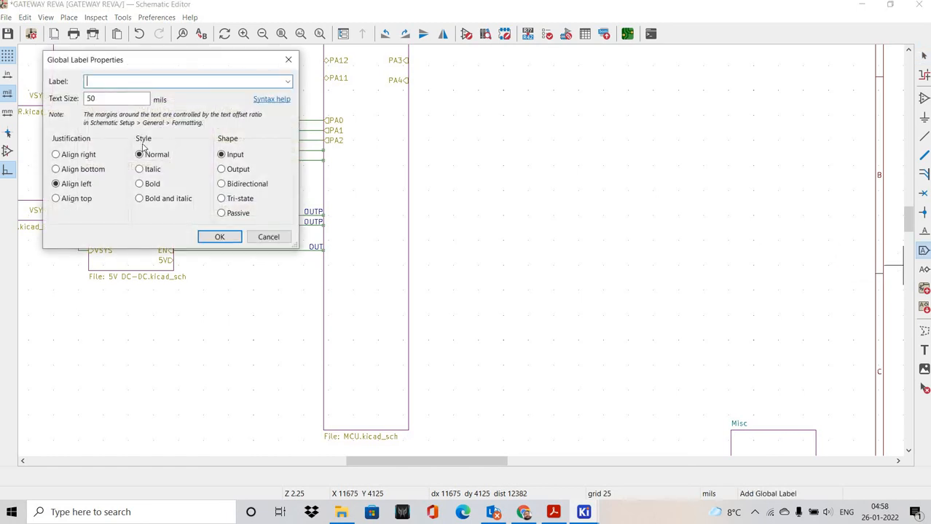
{"action": "left_click", "coordinate": [269, 238]}
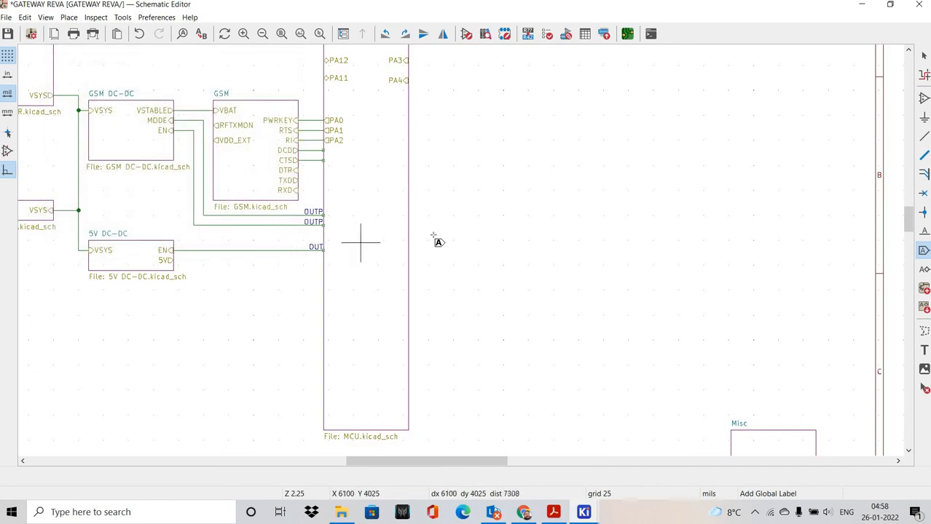
{"action": "scroll", "coordinate": [444, 244], "scroll_direction": "left", "scroll_amount": 2}
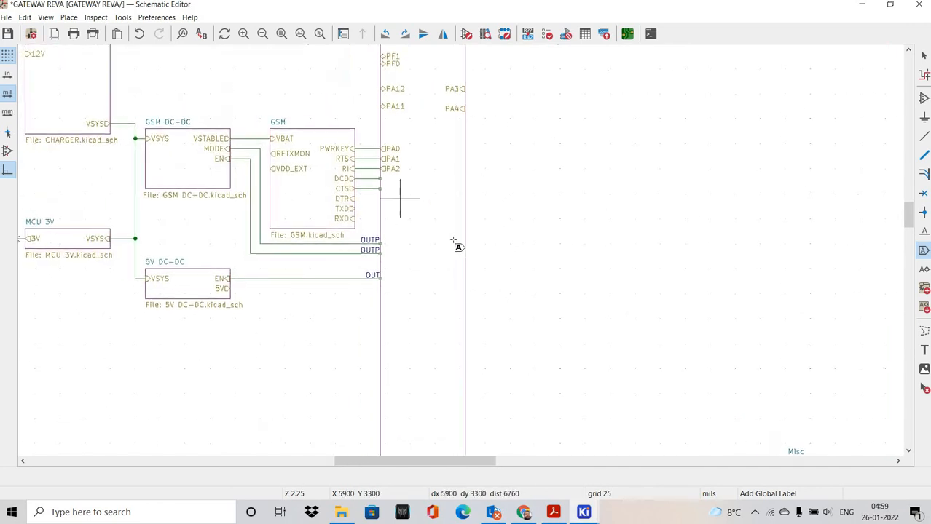
{"action": "scroll", "coordinate": [448, 262], "scroll_direction": "up", "scroll_amount": 3}
{"action": "scroll", "coordinate": [460, 250], "scroll_direction": "up", "scroll_amount": 2}
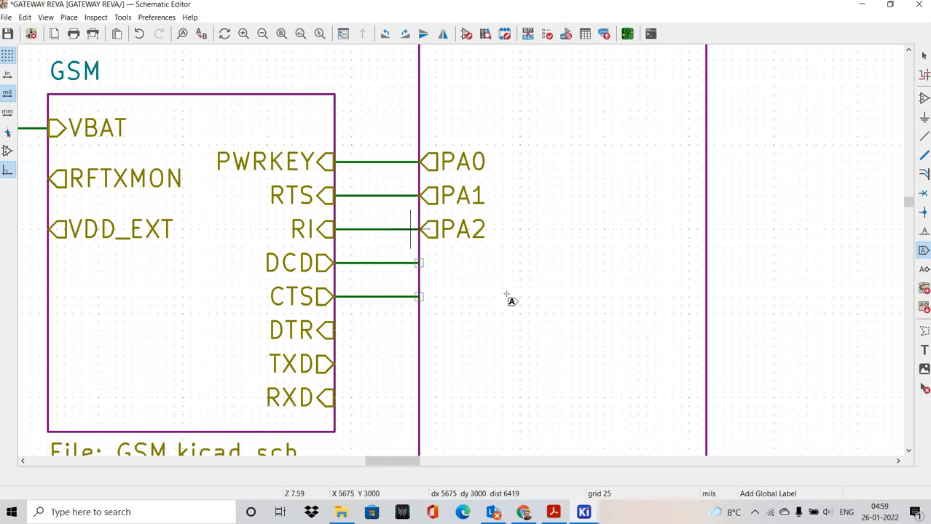
Review the root sheet's blocks around the MCU, and open the Power Input child sheet through the hierarchy navigator
{"action": "scroll", "coordinate": [486, 259], "scroll_direction": "down", "scroll_amount": 8}
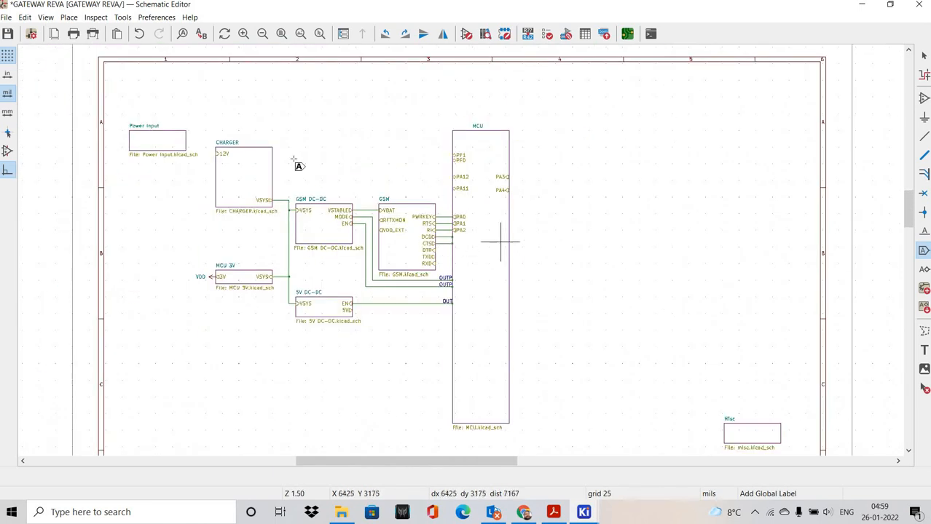
{"action": "middle_click_drag", "start_coordinate": [499, 241], "coordinate": [445, 204]}
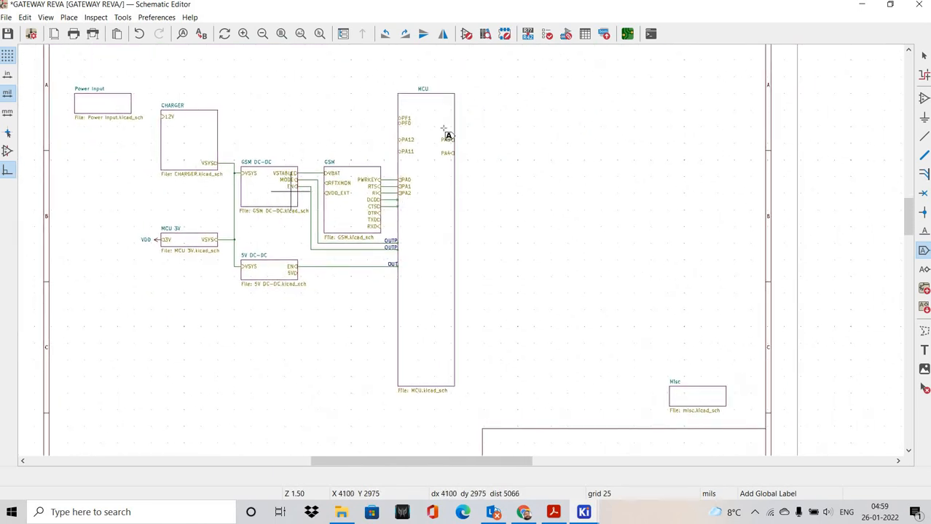
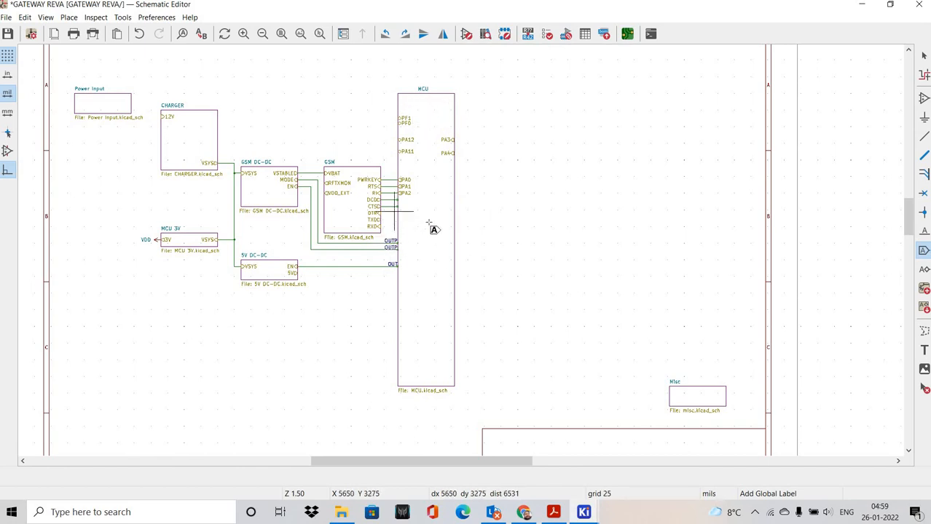
{"action": "scroll", "coordinate": [440, 191], "scroll_direction": "up", "scroll_amount": 2}
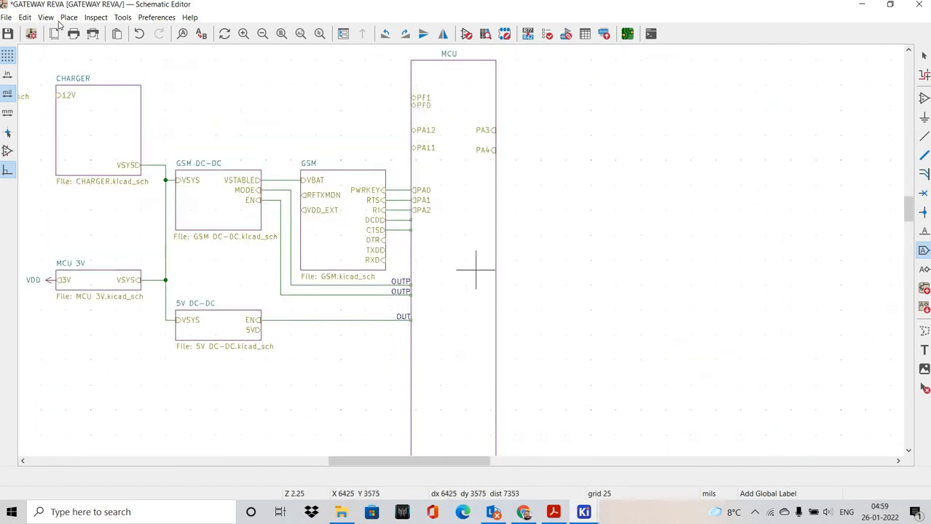
{"action": "left_click", "coordinate": [45, 17]}
{"action": "left_click", "coordinate": [70, 43]}
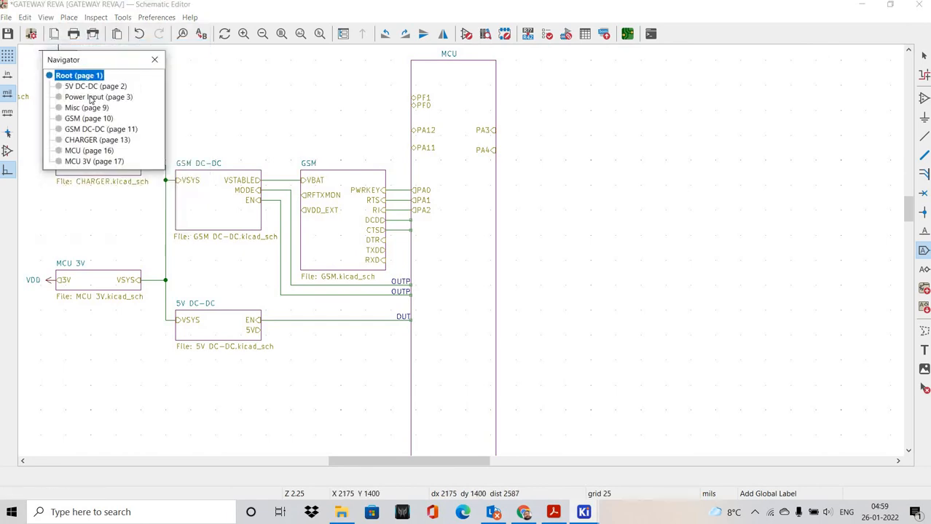
{"action": "left_click", "coordinate": [95, 97]}
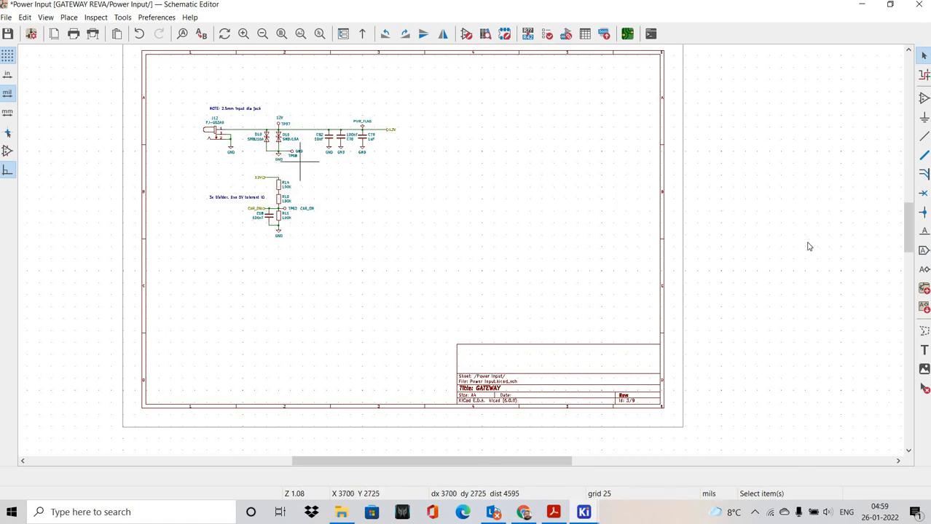
Inspect the properties for a new global label on the Power Input sheet without placing one
{"action": "scroll", "coordinate": [805, 241], "scroll_direction": "up", "scroll_amount": 1}
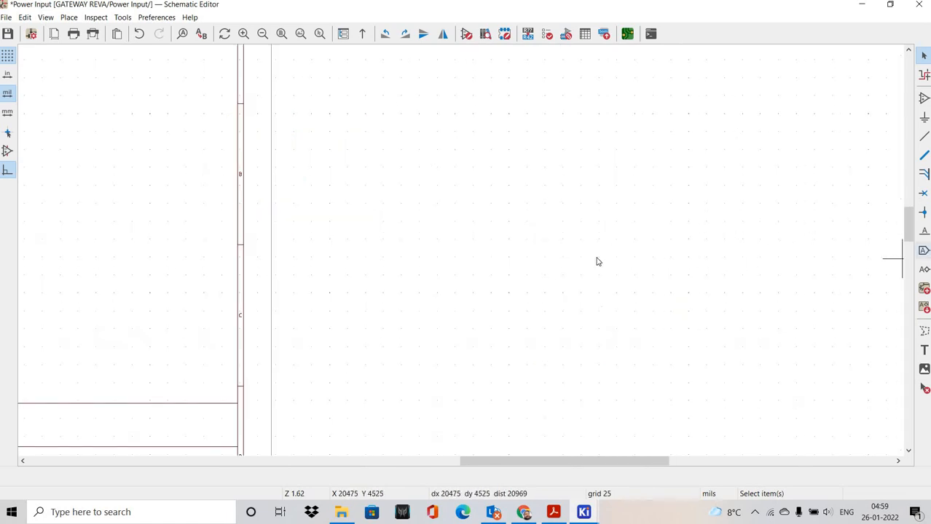
{"action": "key", "text": "ctrl+l"}
{"action": "left_click", "coordinate": [269, 236]}
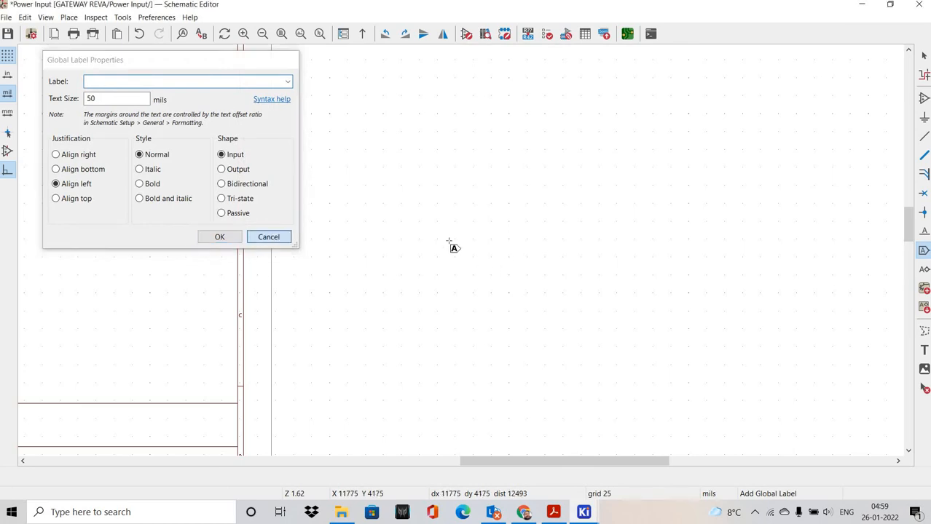
Examine the Power Input sheet's circuit and return to the root sheet through the hierarchy navigator
{"action": "middle_click_drag", "start_coordinate": [242, 246], "coordinate": [501, 265]}
{"action": "scroll", "coordinate": [501, 266], "scroll_direction": "down", "scroll_amount": 2}
{"action": "middle_click_drag", "start_coordinate": [300, 224], "coordinate": [425, 227]}
{"action": "scroll", "coordinate": [393, 195], "scroll_direction": "up", "scroll_amount": 1}
{"action": "middle_click_drag", "start_coordinate": [457, 256], "coordinate": [391, 179]}
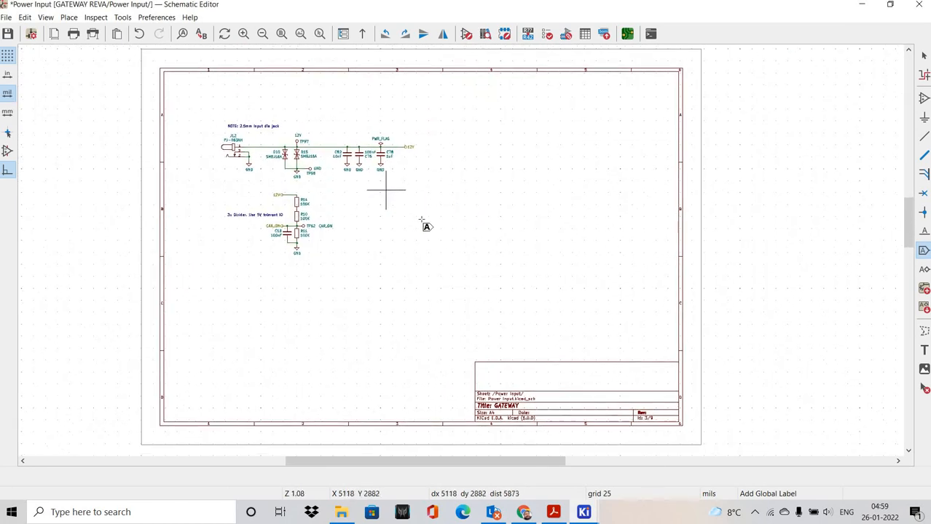
{"action": "left_click", "coordinate": [46, 16]}
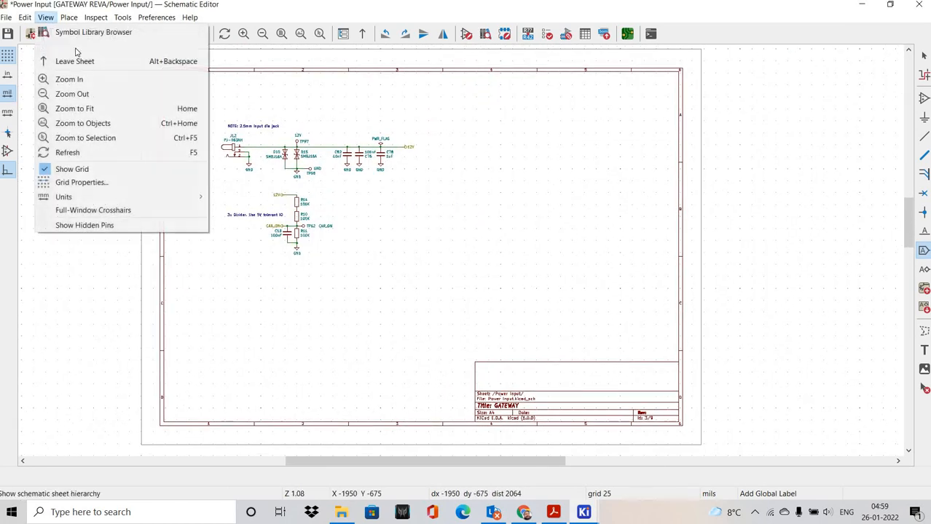
{"action": "left_click", "coordinate": [76, 46]}
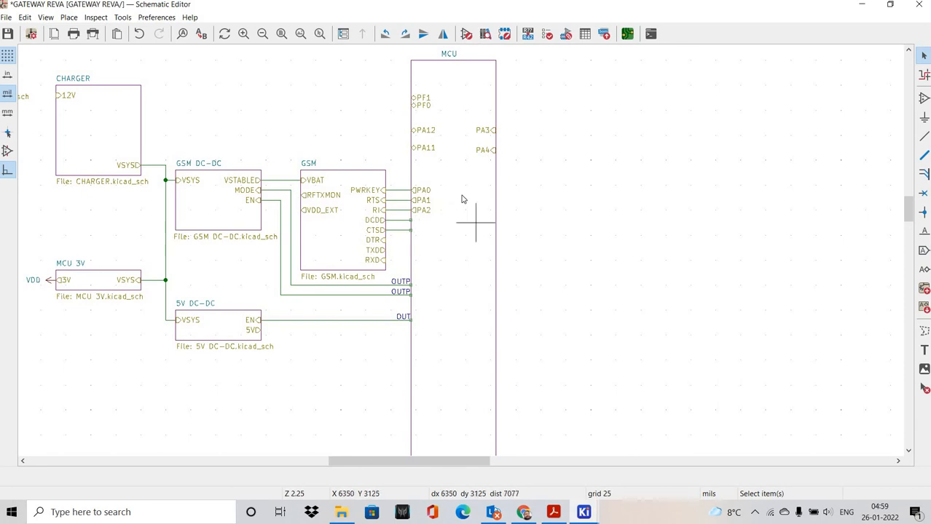
{"action": "scroll", "coordinate": [419, 207], "scroll_direction": "down", "scroll_amount": 2}
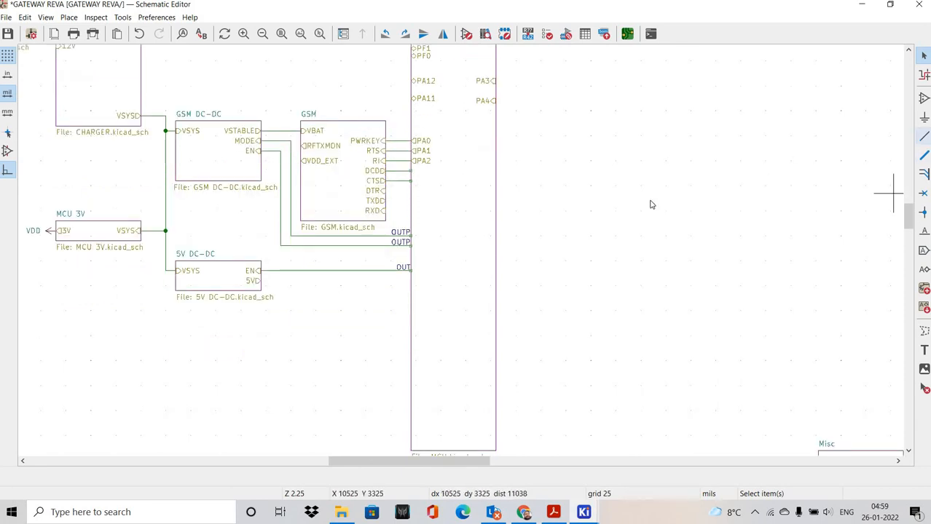
{"action": "left_click", "coordinate": [924, 330]}
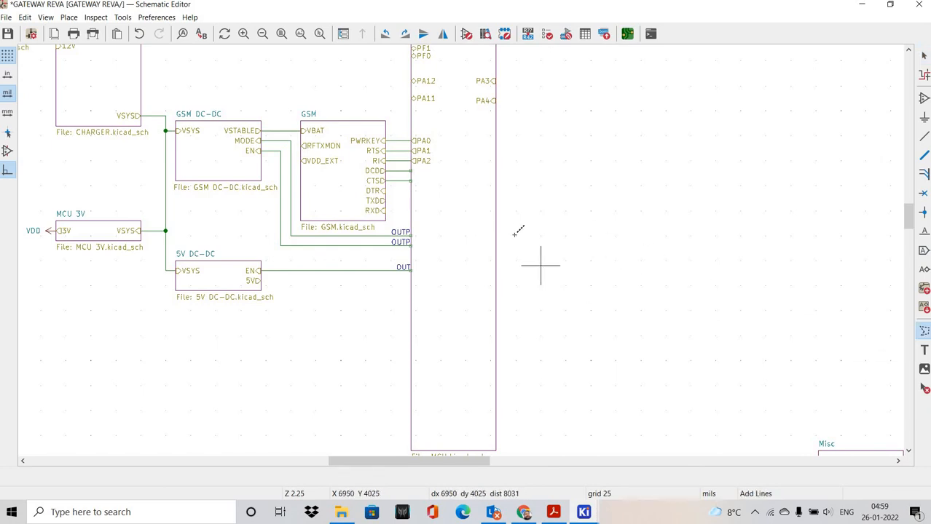
{"action": "left_click", "coordinate": [514, 235]}
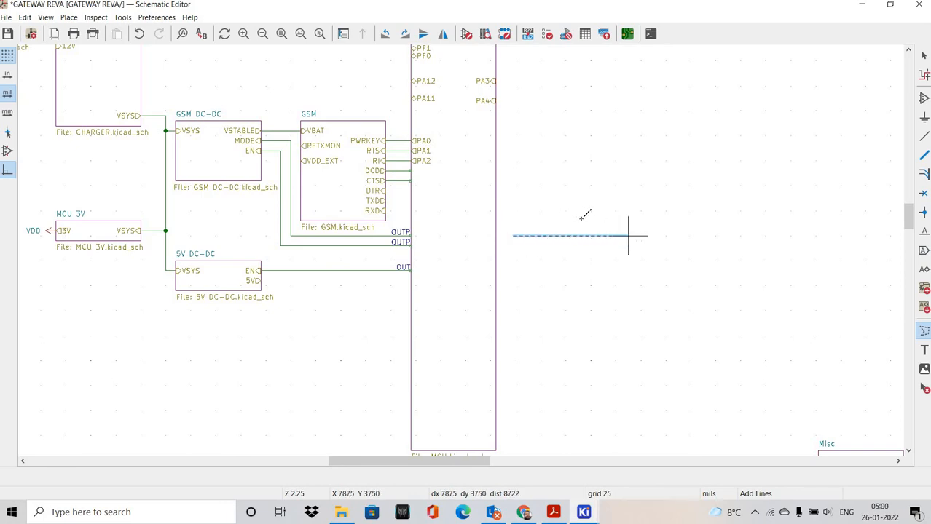
{"action": "right_click", "coordinate": [598, 221]}
{"action": "left_click", "coordinate": [616, 225]}
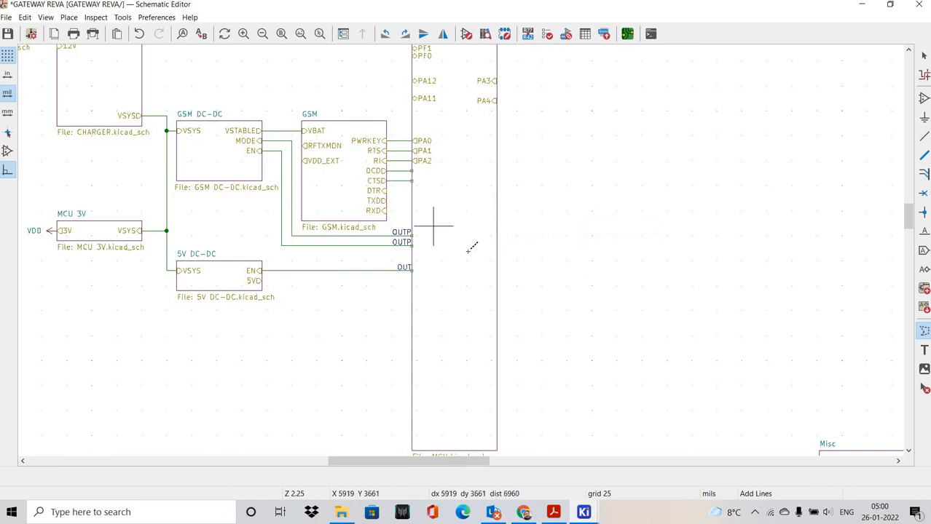
Show the hierarchy navigator on the root sheet to review the list of child sheets
{"action": "scroll", "coordinate": [468, 251], "scroll_direction": "down", "scroll_amount": 2}
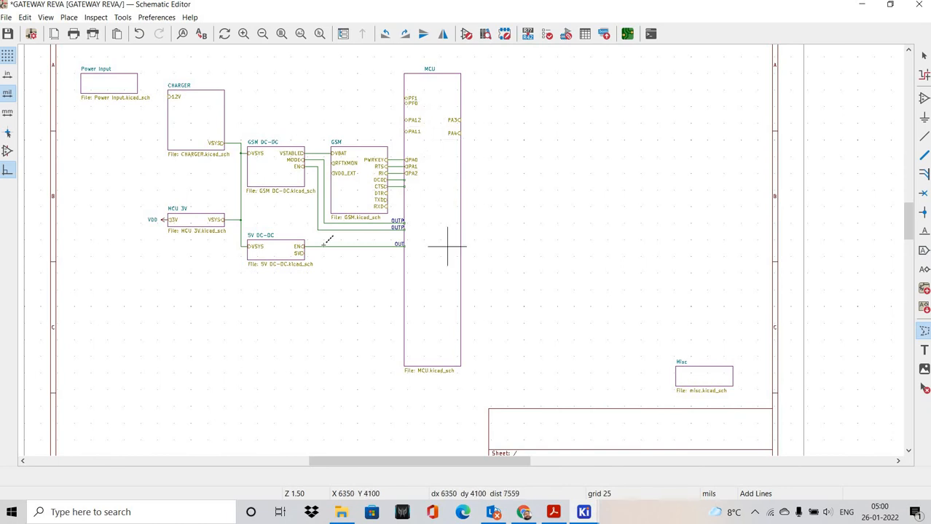
{"action": "left_click", "coordinate": [46, 18]}
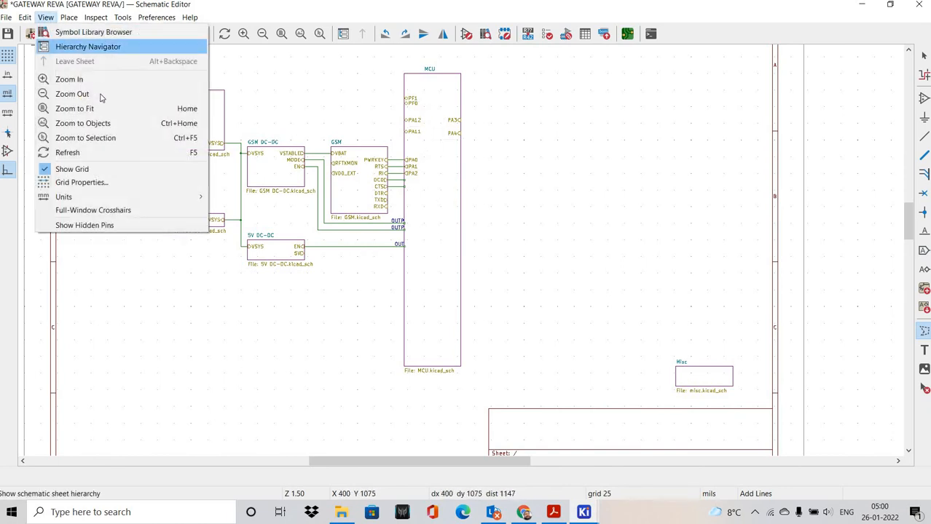
{"action": "left_click", "coordinate": [91, 42]}
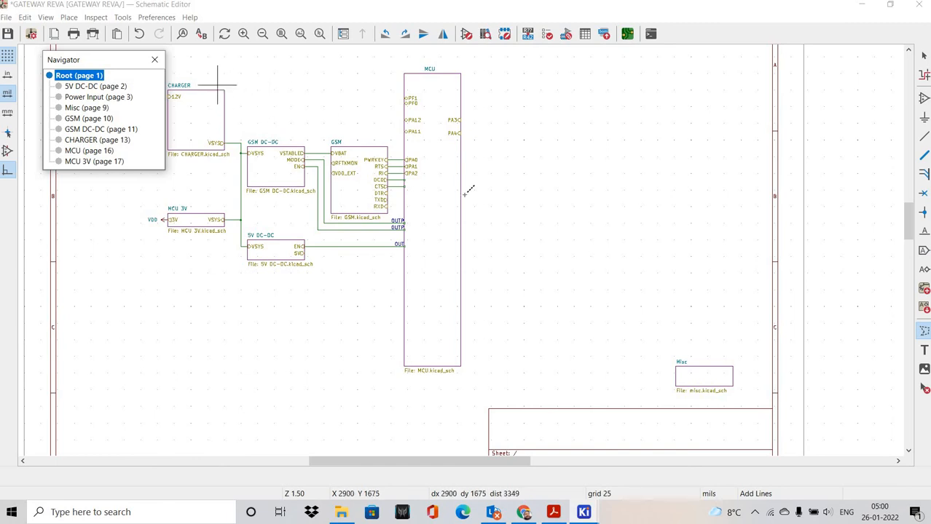
{"action": "left_click", "coordinate": [263, 110]}
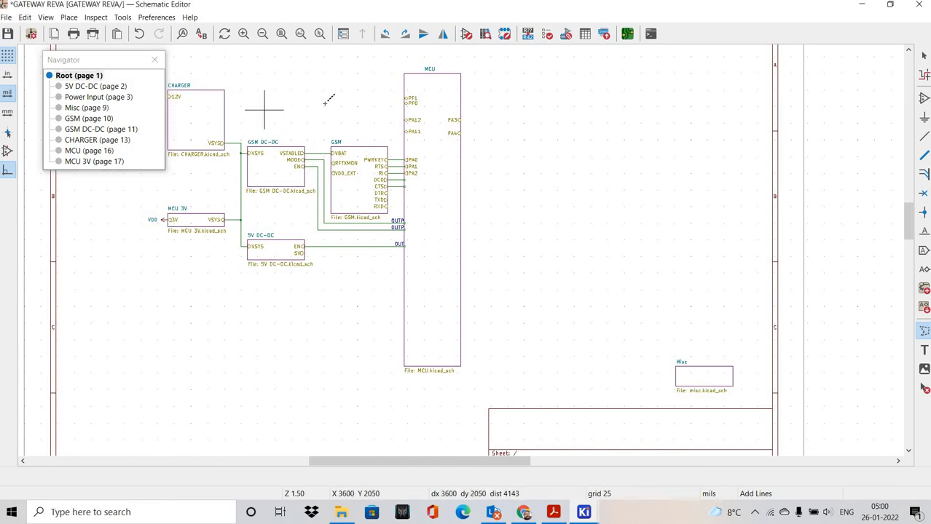
{"action": "right_click", "coordinate": [325, 103]}
{"action": "left_click", "coordinate": [340, 112]}
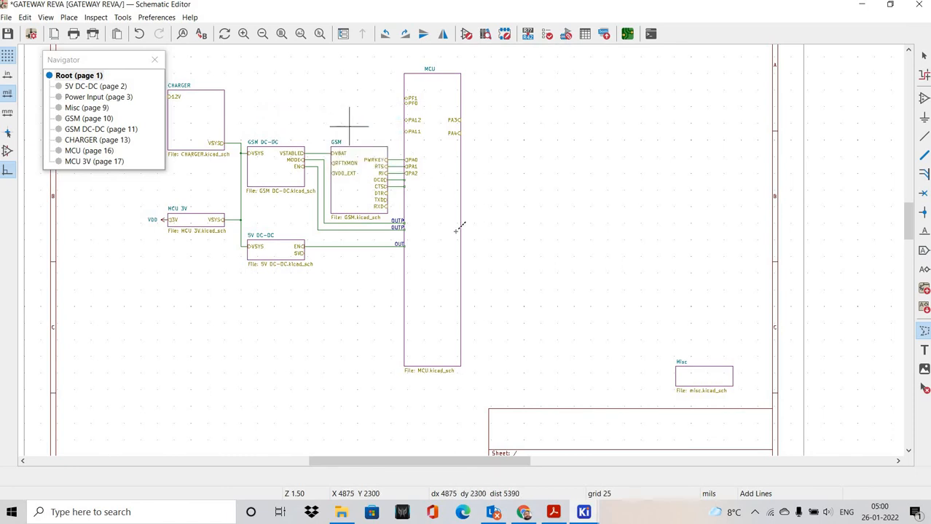
{"action": "scroll", "coordinate": [456, 249], "scroll_direction": "up", "scroll_amount": 2}
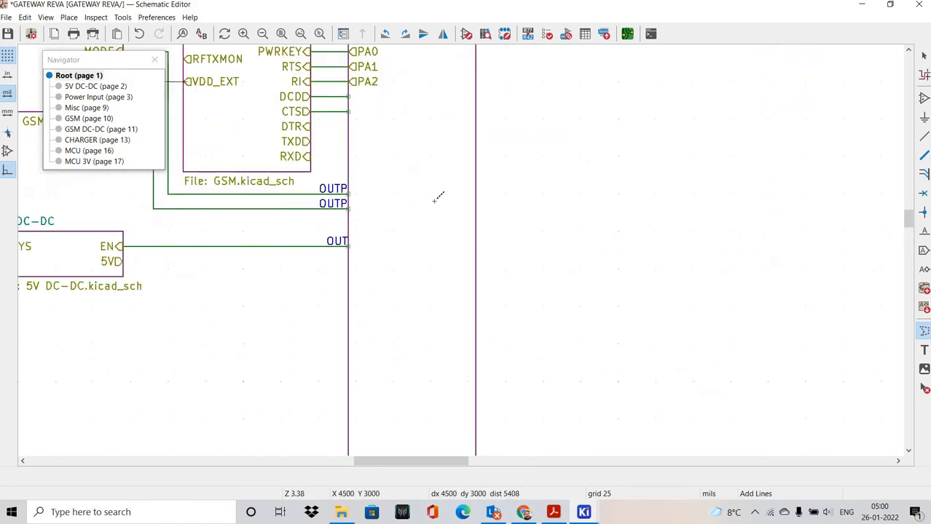
{"action": "scroll", "coordinate": [422, 182], "scroll_direction": "down", "scroll_amount": 1, "text": "shift"}
{"action": "right_click", "coordinate": [429, 182]}
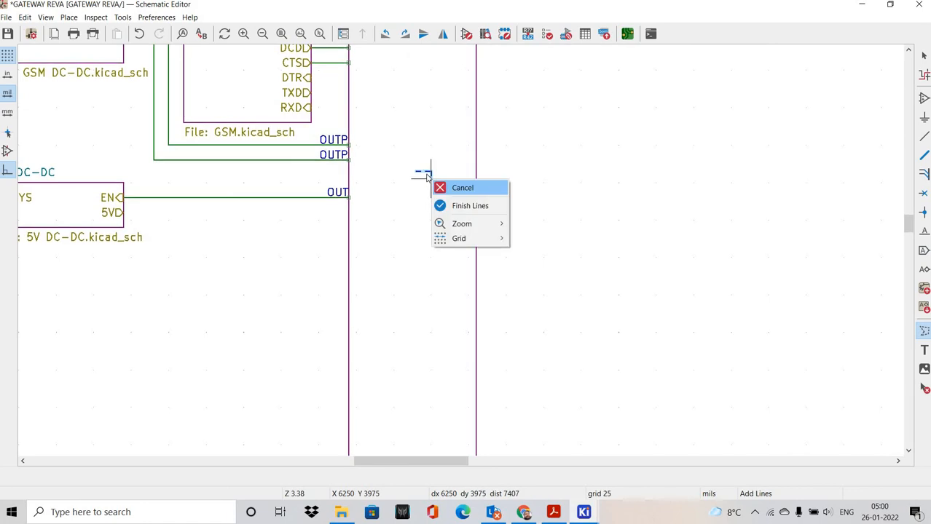
{"action": "left_click", "coordinate": [447, 187]}
{"action": "right_click", "coordinate": [422, 177]}
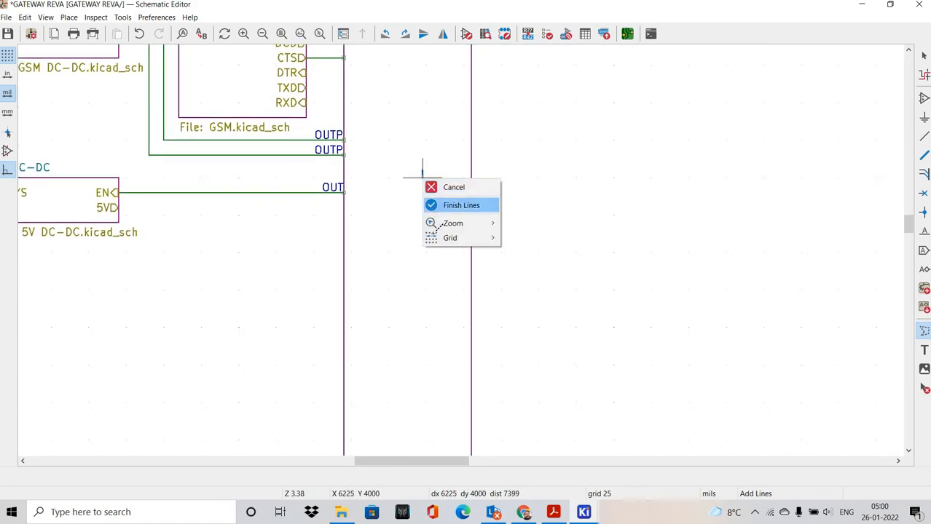
{"action": "left_click", "coordinate": [440, 187]}
{"action": "left_click", "coordinate": [434, 233]}
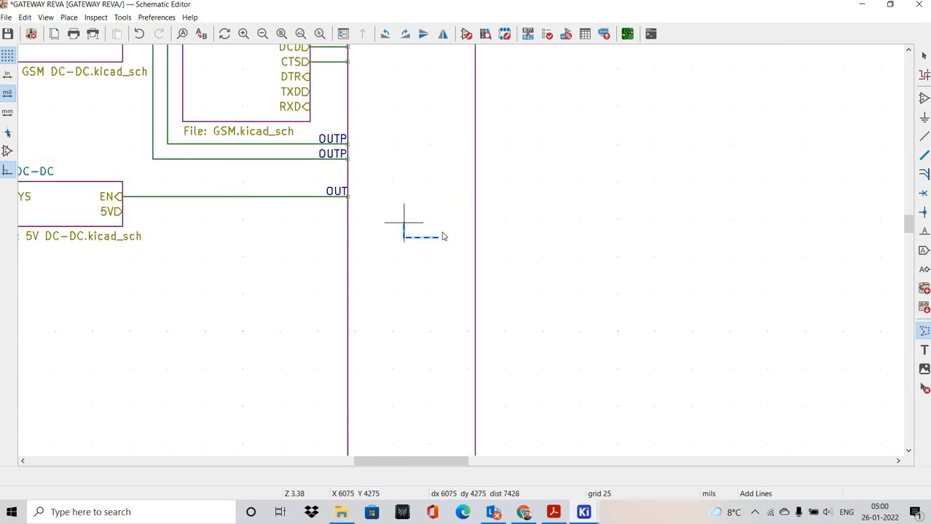
{"action": "right_click", "coordinate": [406, 222]}
{"action": "left_click", "coordinate": [440, 231]}
{"action": "scroll", "coordinate": [459, 262], "scroll_direction": "down", "scroll_amount": 2}
{"action": "right_click", "coordinate": [457, 255]}
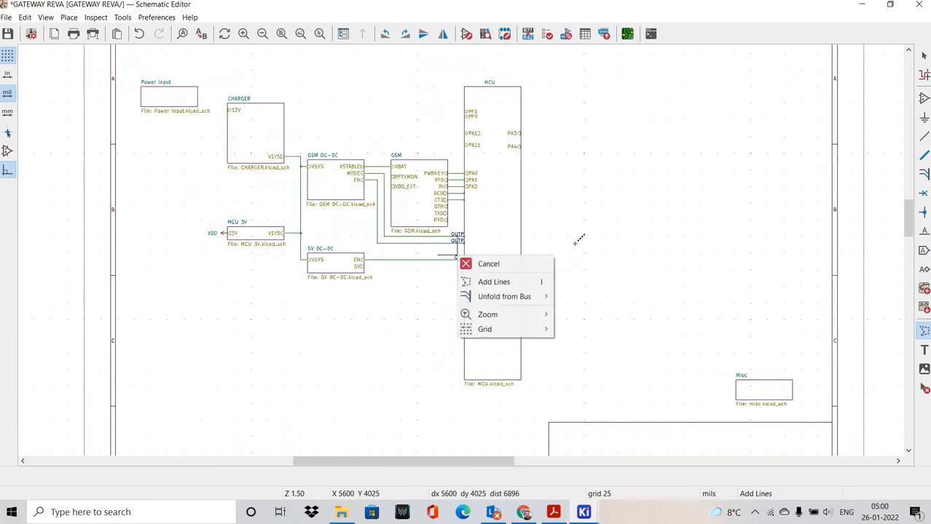
{"action": "left_click", "coordinate": [574, 244]}
{"action": "right_click", "coordinate": [536, 233]}
{"action": "left_click", "coordinate": [553, 242]}
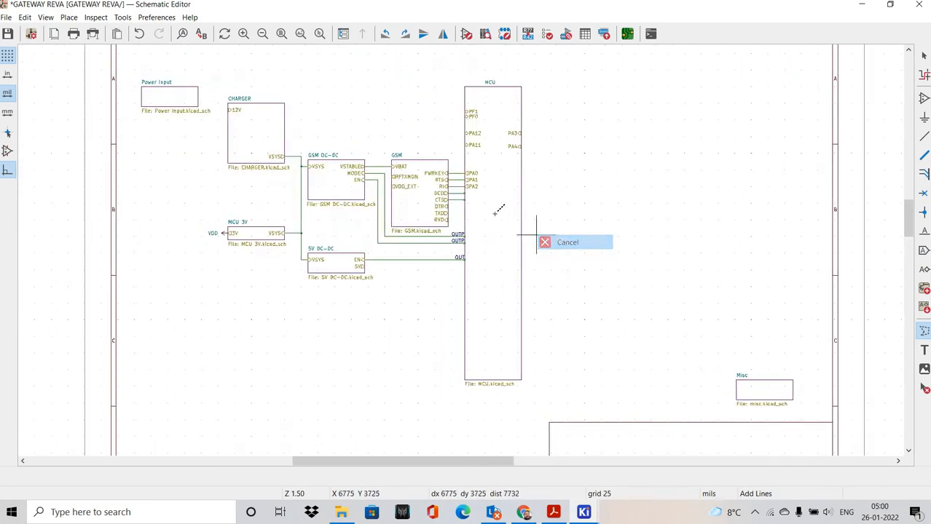
{"action": "scroll", "coordinate": [499, 228], "scroll_direction": "up", "scroll_amount": 2}
{"action": "right_click", "coordinate": [431, 223]}
{"action": "left_click", "coordinate": [455, 239]}
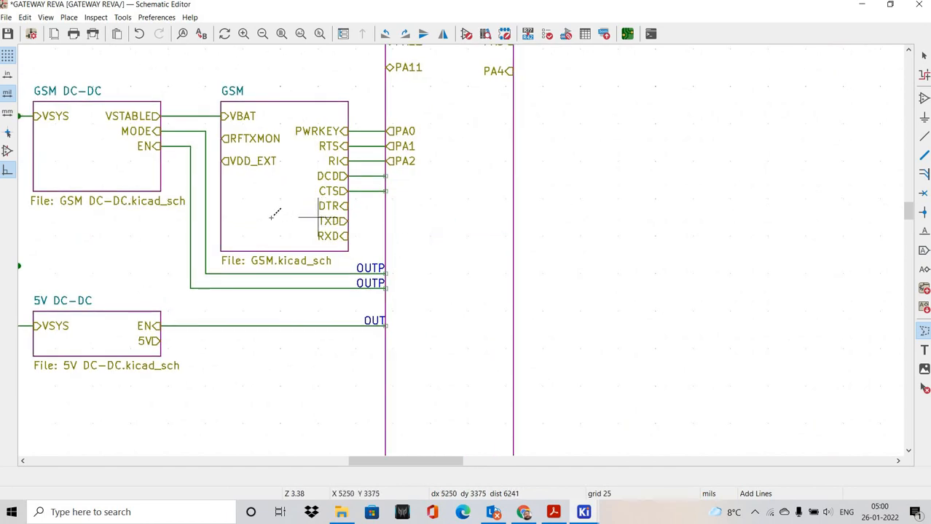
{"action": "left_click", "coordinate": [271, 216]}
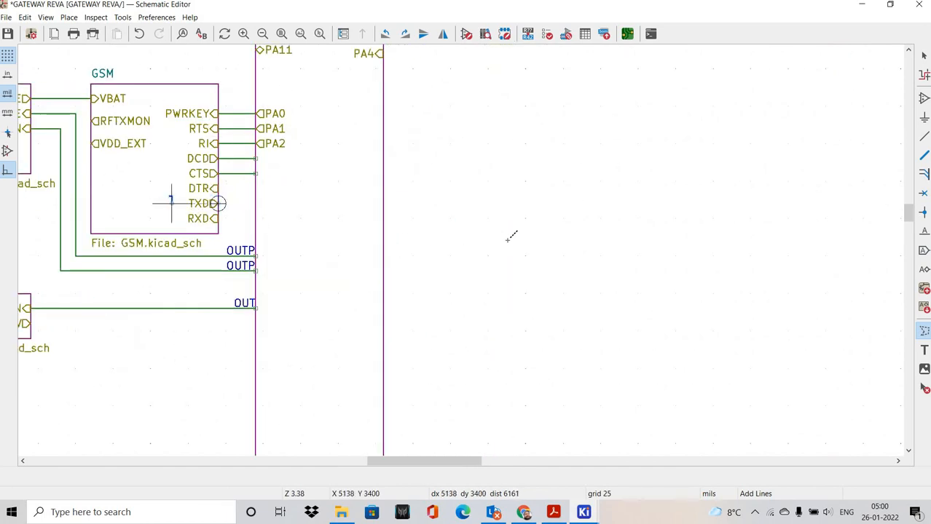
{"action": "scroll", "coordinate": [508, 238], "scroll_direction": "down", "scroll_amount": 2}
{"action": "scroll", "coordinate": [502, 241], "scroll_direction": "up", "scroll_amount": 1}
{"action": "right_click", "coordinate": [379, 247]}
{"action": "left_click", "coordinate": [389, 257]}
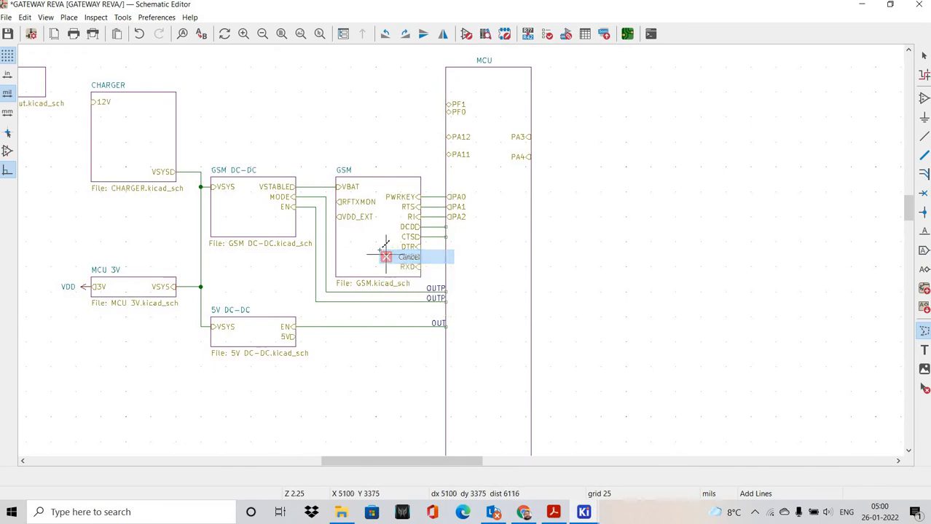
{"action": "scroll", "coordinate": [506, 265], "scroll_direction": "up", "scroll_amount": 1}
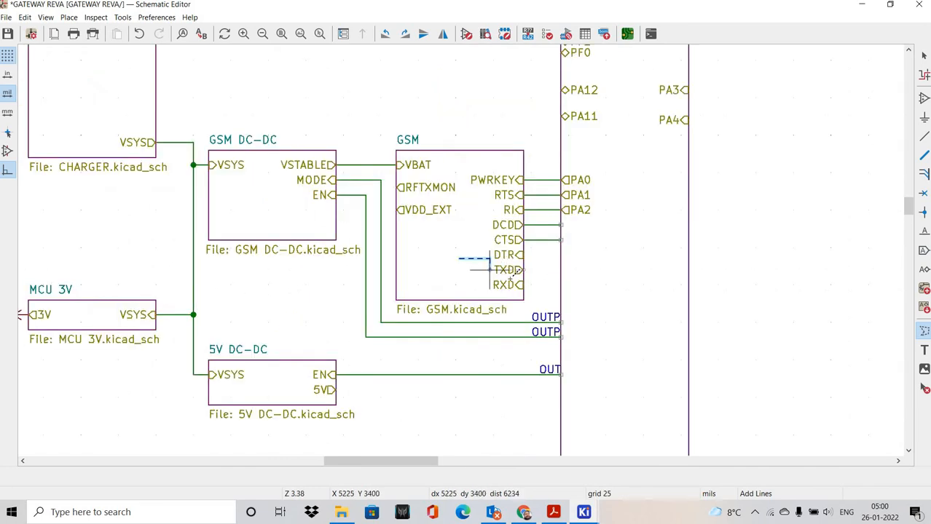
{"action": "right_click", "coordinate": [529, 264]}
{"action": "left_click", "coordinate": [557, 271]}
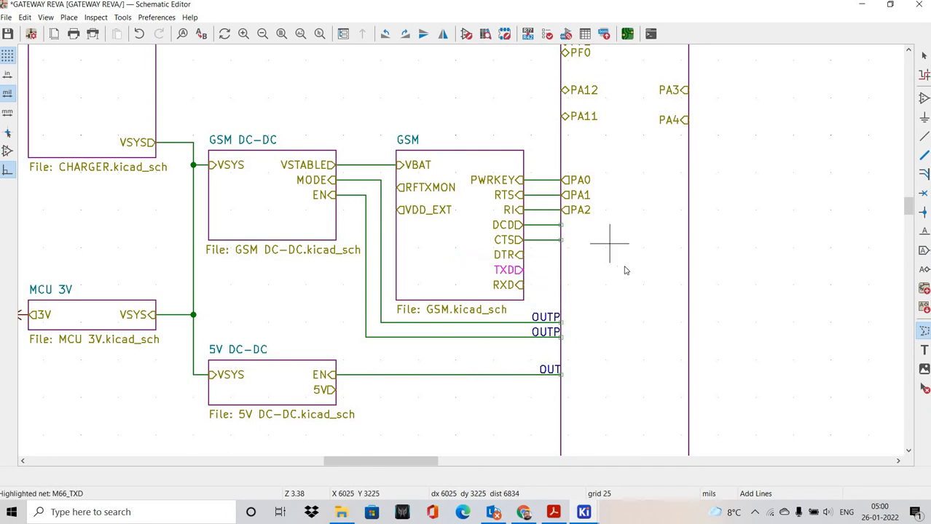
{"action": "right_click", "coordinate": [625, 269]}
{"action": "left_click", "coordinate": [652, 275]}
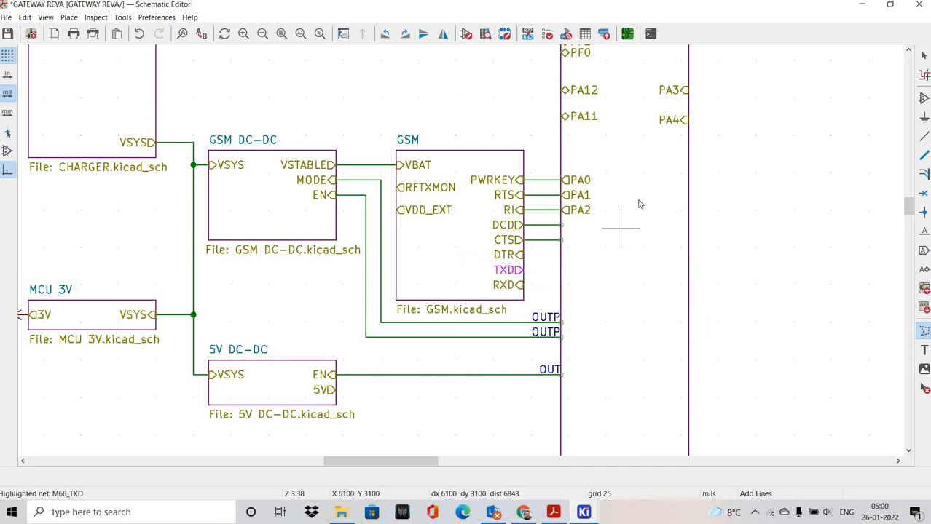
{"action": "right_click", "coordinate": [610, 195]}
{"action": "left_click", "coordinate": [641, 203]}
Select the MCU sheet block and review its pins and the wires arriving from the GSM and DC-DC blocks
{"action": "left_click", "coordinate": [588, 124]}
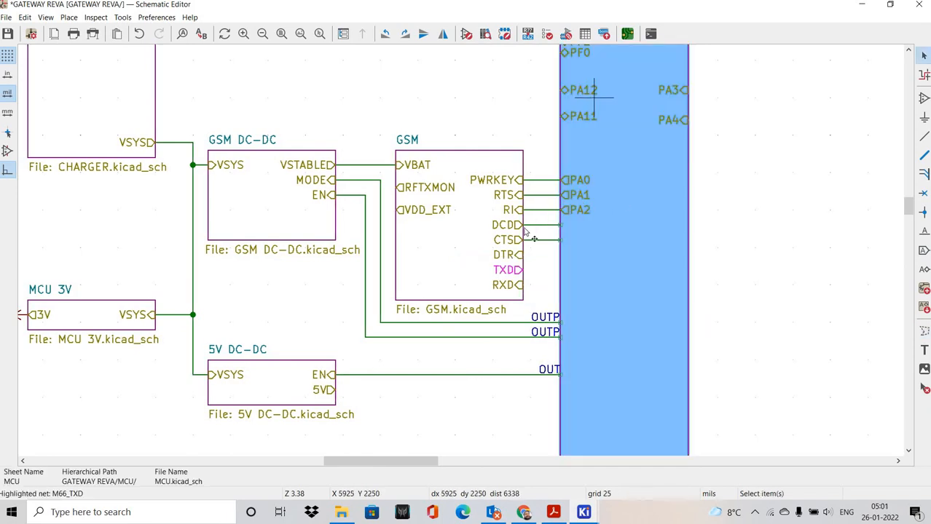
{"action": "middle_click_drag", "start_coordinate": [639, 194], "coordinate": [474, 255]}
{"action": "scroll", "coordinate": [466, 246], "scroll_direction": "down", "scroll_amount": 1}
{"action": "scroll", "coordinate": [464, 246], "scroll_direction": "down", "scroll_amount": 1}
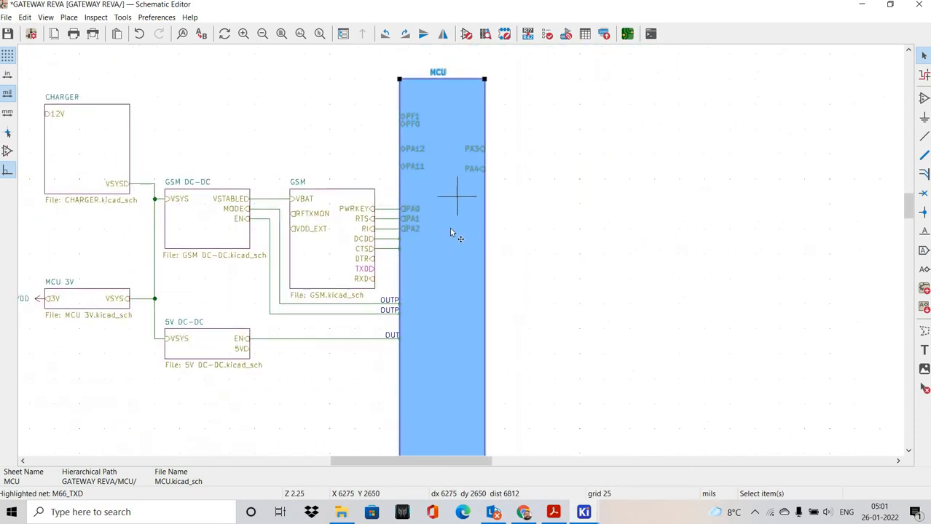
{"action": "middle_click_drag", "start_coordinate": [453, 223], "coordinate": [471, 184]}
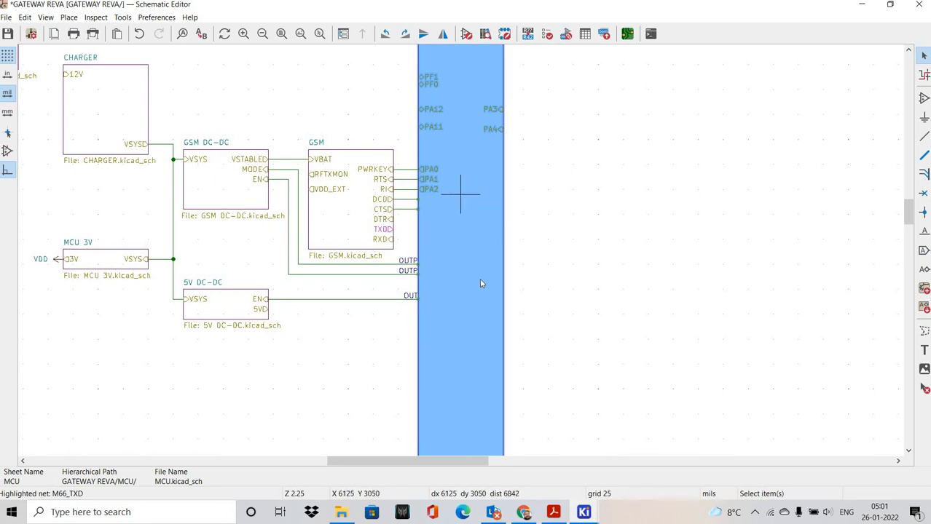
Fill the MCU sheet block's background with the defined color Gray 3
{"action": "right_click", "coordinate": [462, 190]}
{"action": "left_click", "coordinate": [486, 314]}
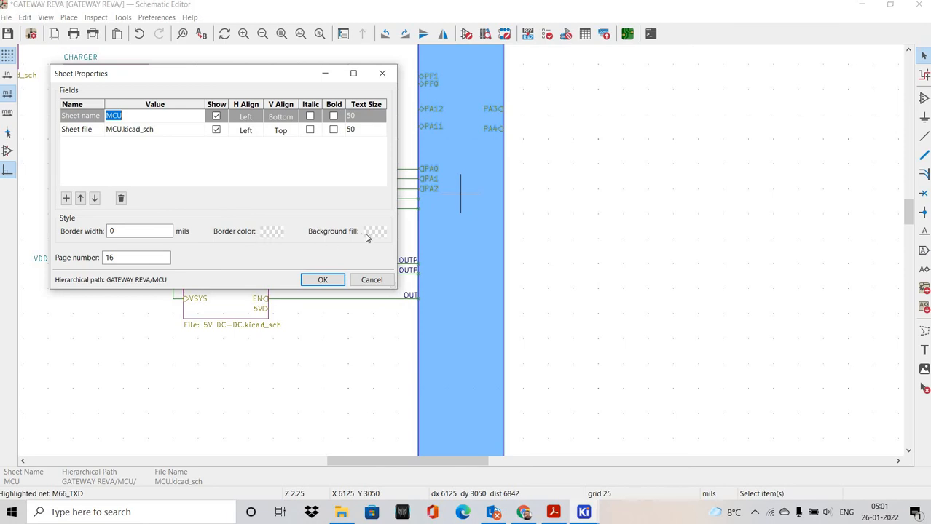
{"action": "left_click", "coordinate": [272, 231]}
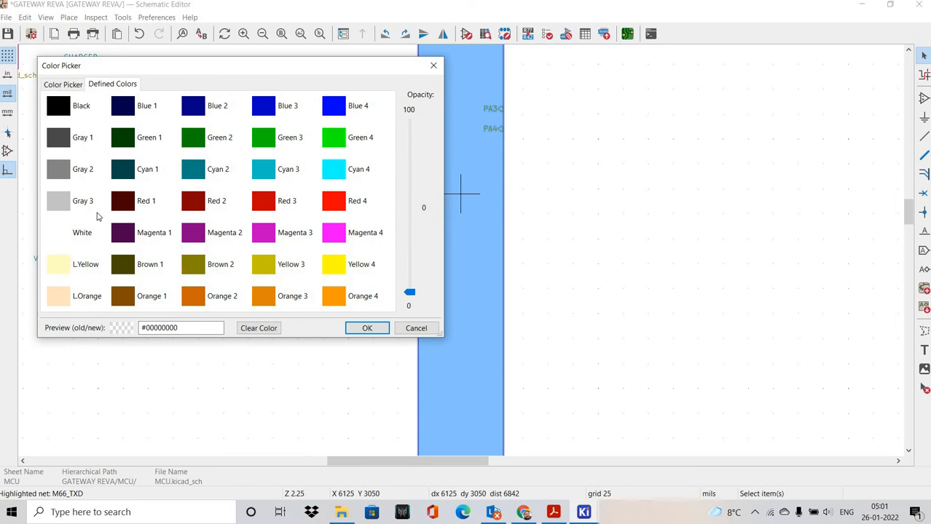
{"action": "left_click", "coordinate": [94, 211]}
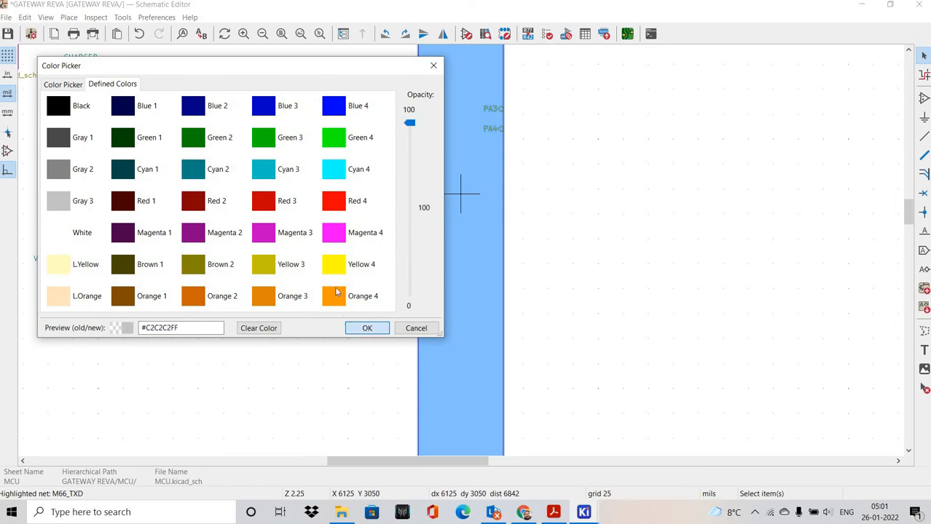
{"action": "left_click", "coordinate": [369, 329]}
{"action": "key", "text": "Return"}
{"action": "left_click", "coordinate": [548, 273]}
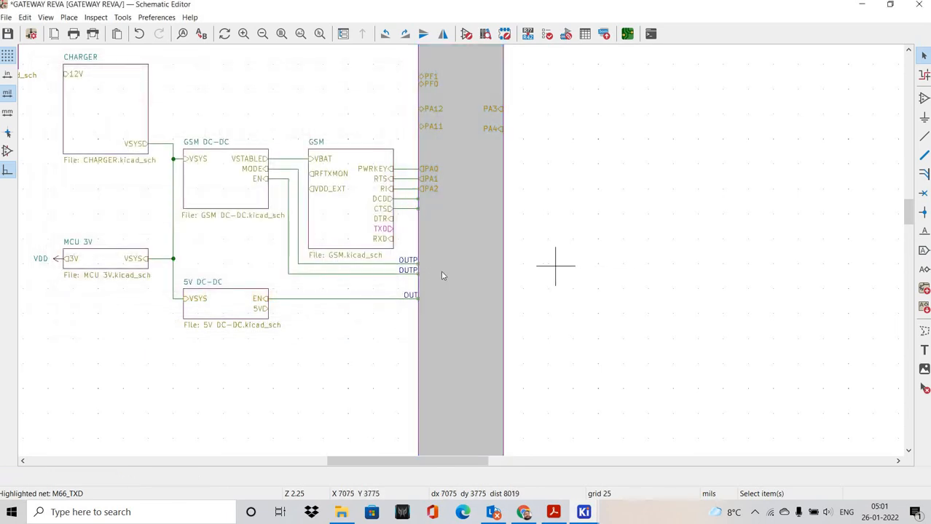
Fill the GSM sheet block's background with the defined color Cyan 4
{"action": "middle_click_drag", "start_coordinate": [442, 273], "coordinate": [416, 344]}
{"action": "middle_click_drag", "start_coordinate": [401, 261], "coordinate": [416, 333]}
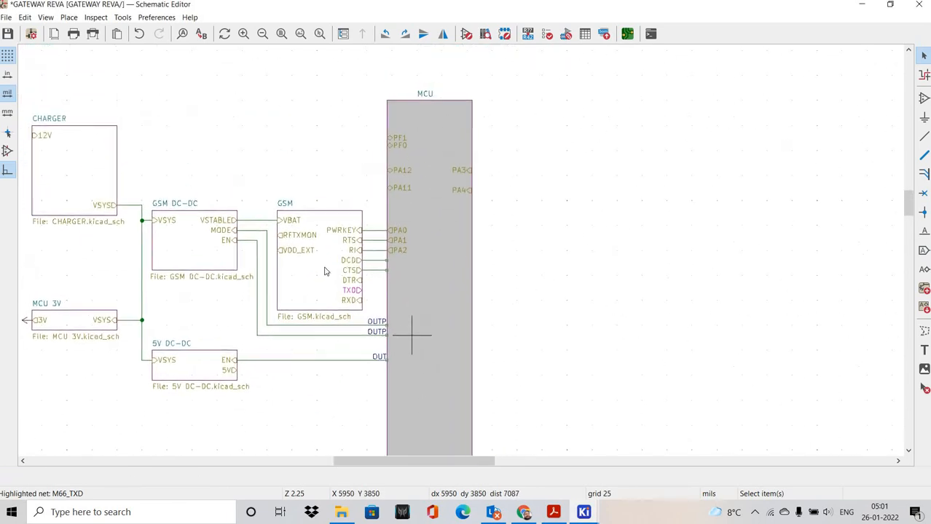
{"action": "left_click", "coordinate": [324, 255]}
{"action": "right_click", "coordinate": [321, 244]}
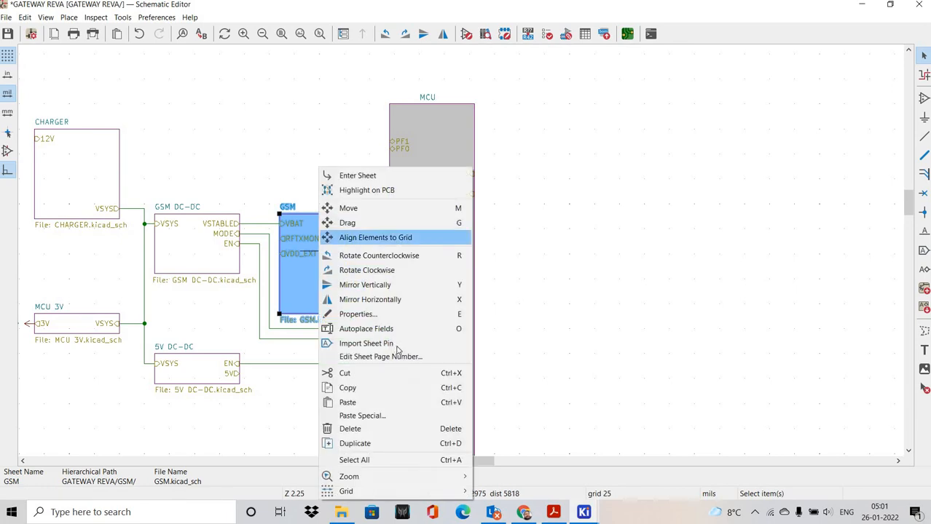
{"action": "left_click", "coordinate": [361, 314]}
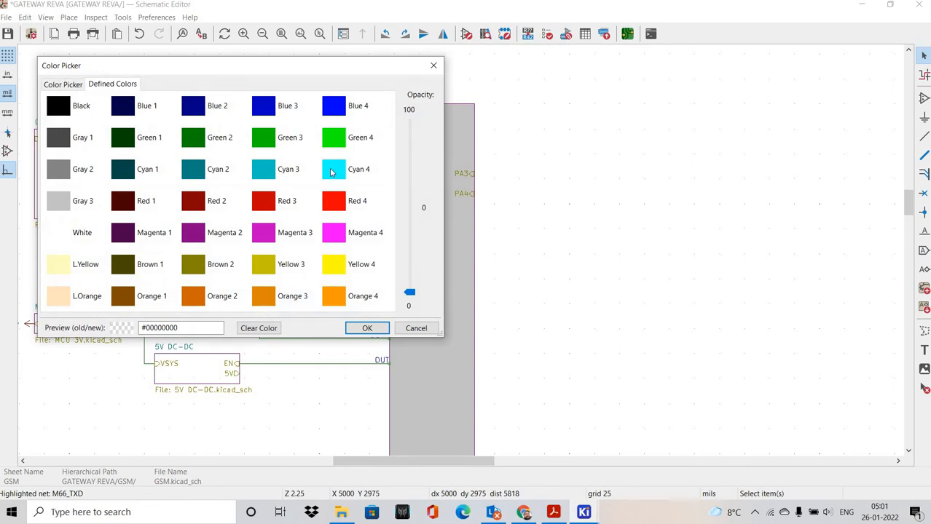
{"action": "left_click", "coordinate": [334, 170]}
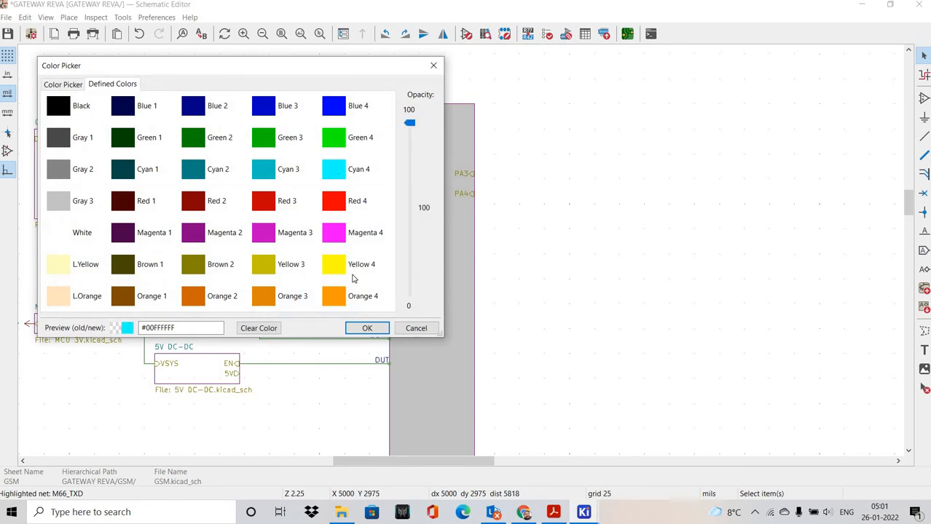
{"action": "left_click", "coordinate": [368, 328]}
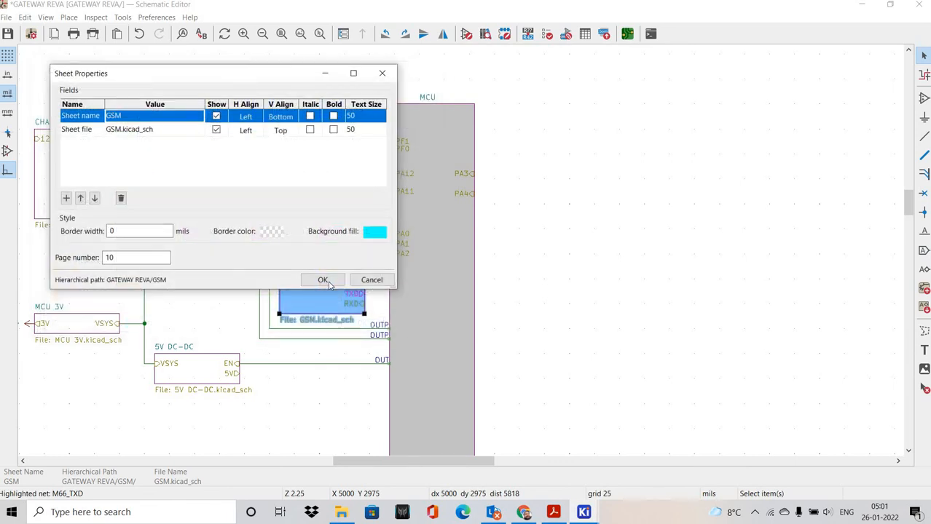
{"action": "left_click", "coordinate": [322, 278]}
{"action": "left_click", "coordinate": [333, 159]}
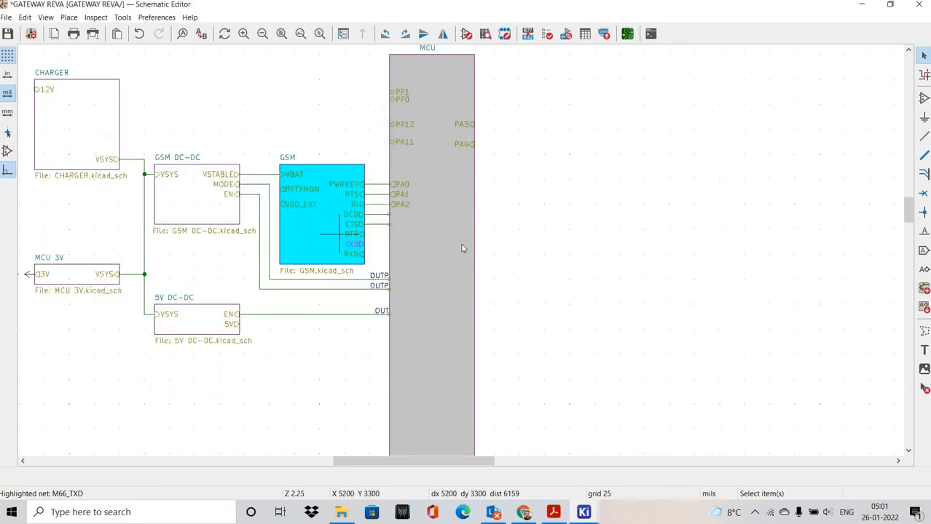
Examine the layout of the colored GSM and MCU blocks and their connections on the root sheet
{"action": "scroll", "coordinate": [461, 247], "scroll_direction": "down", "scroll_amount": 2}
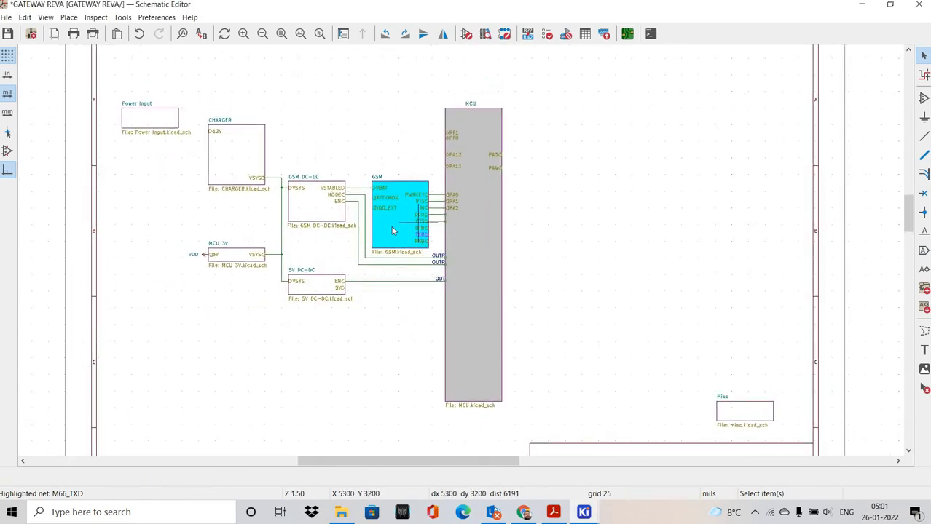
{"action": "middle_click_drag", "start_coordinate": [401, 224], "coordinate": [386, 220]}
{"action": "middle_click_drag", "start_coordinate": [441, 224], "coordinate": [446, 252]}
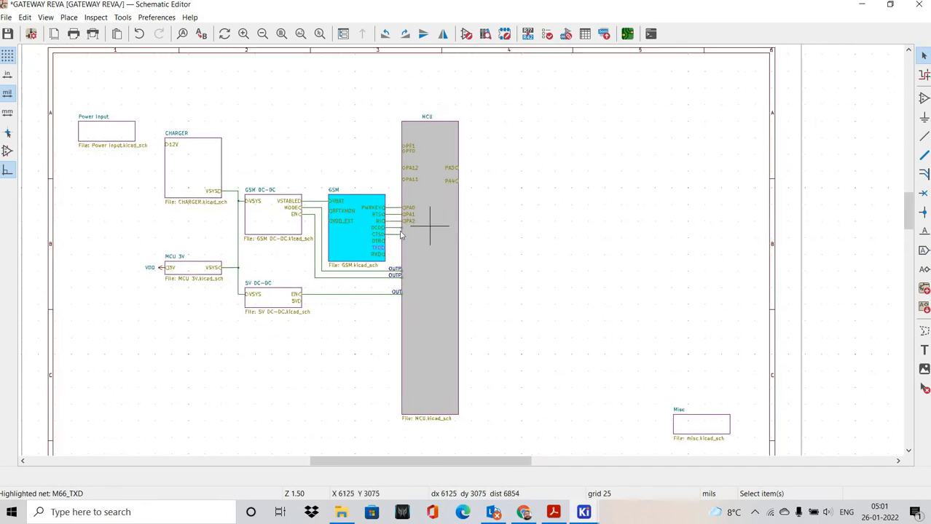
{"action": "scroll", "coordinate": [430, 233], "scroll_direction": "up", "scroll_amount": 2}
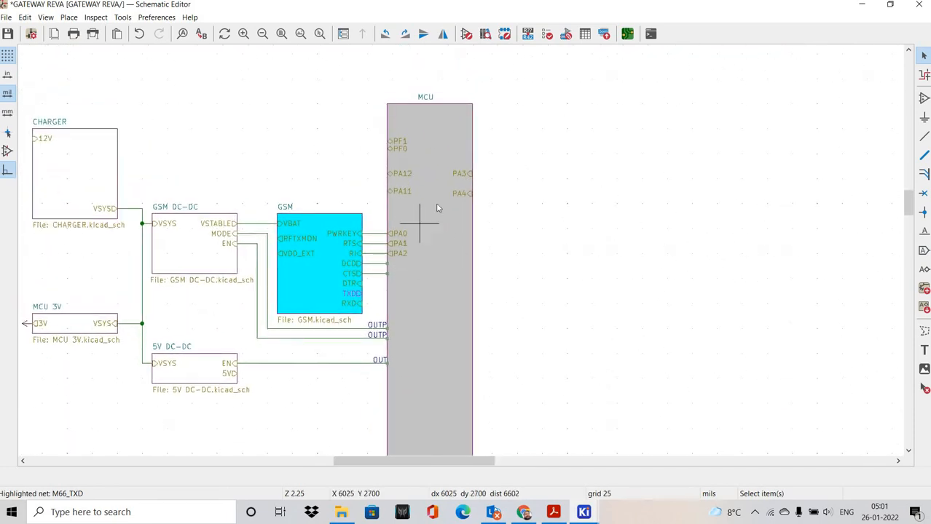
{"action": "scroll", "coordinate": [419, 218], "scroll_direction": "down", "scroll_amount": 2}
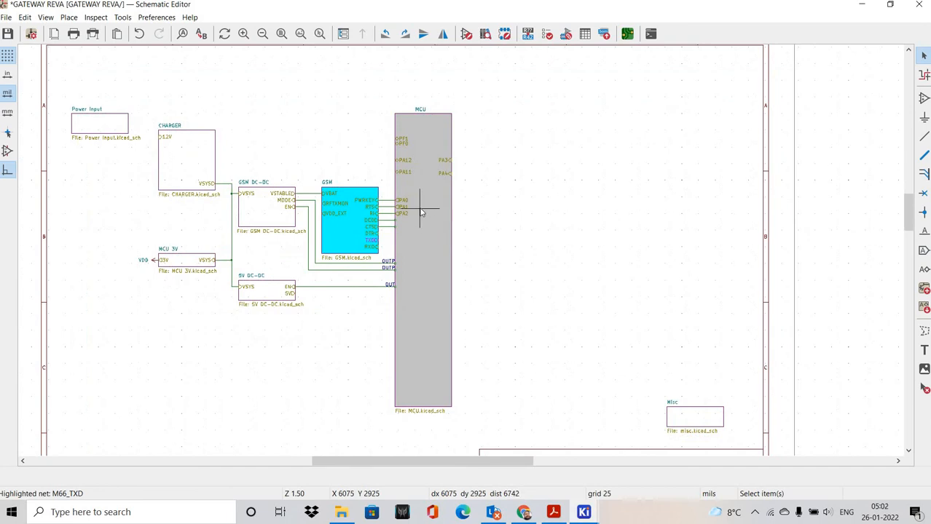
{"action": "middle_click_drag", "start_coordinate": [426, 209], "coordinate": [406, 201]}
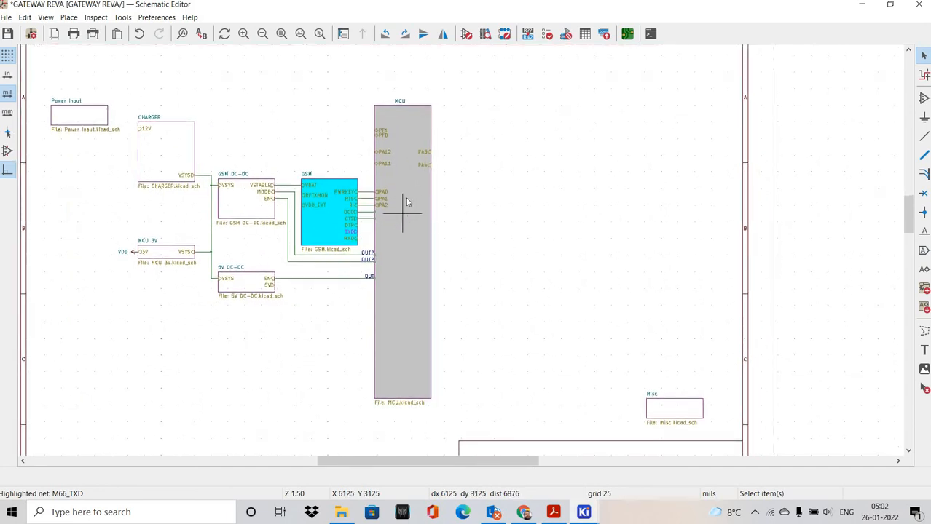
{"action": "scroll", "coordinate": [408, 201], "scroll_direction": "left", "scroll_amount": 2, "text": "ctrl"}
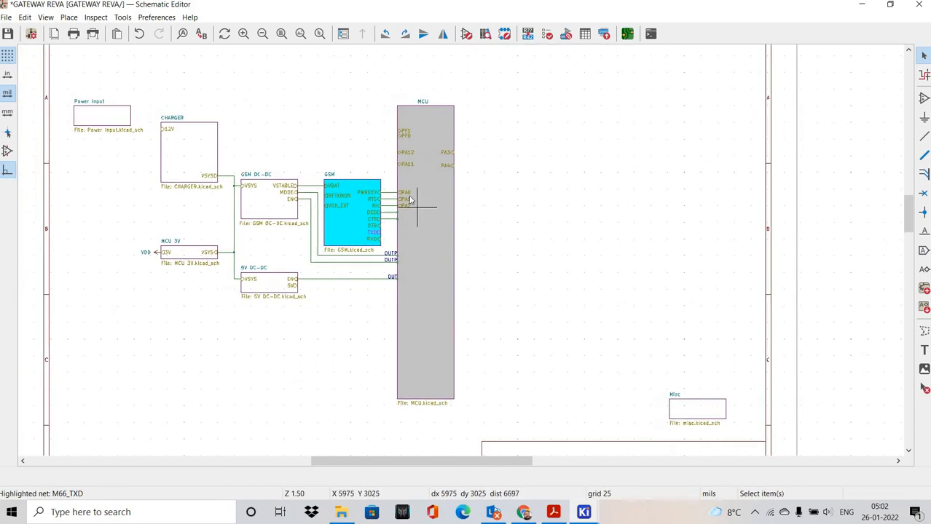
{"action": "middle_click_drag", "start_coordinate": [336, 203], "coordinate": [354, 221]}
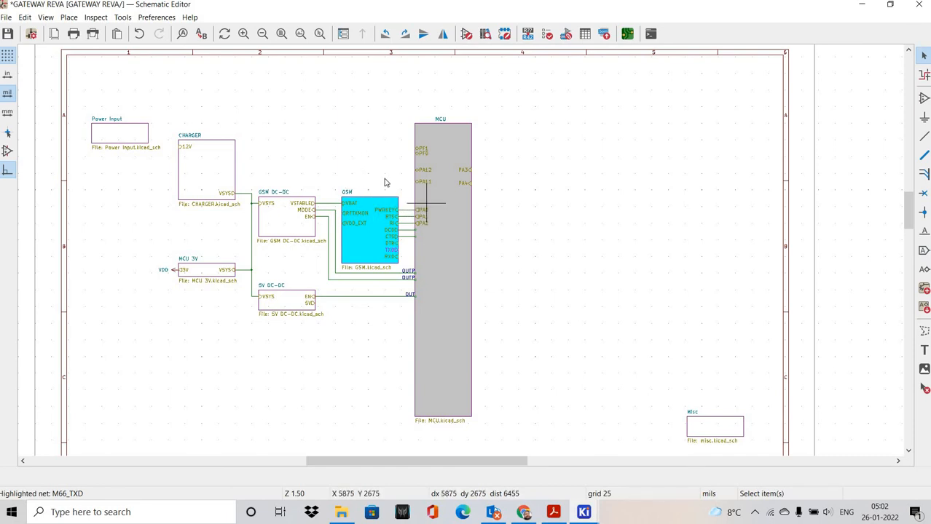
{"action": "middle_click_drag", "start_coordinate": [418, 195], "coordinate": [376, 172]}
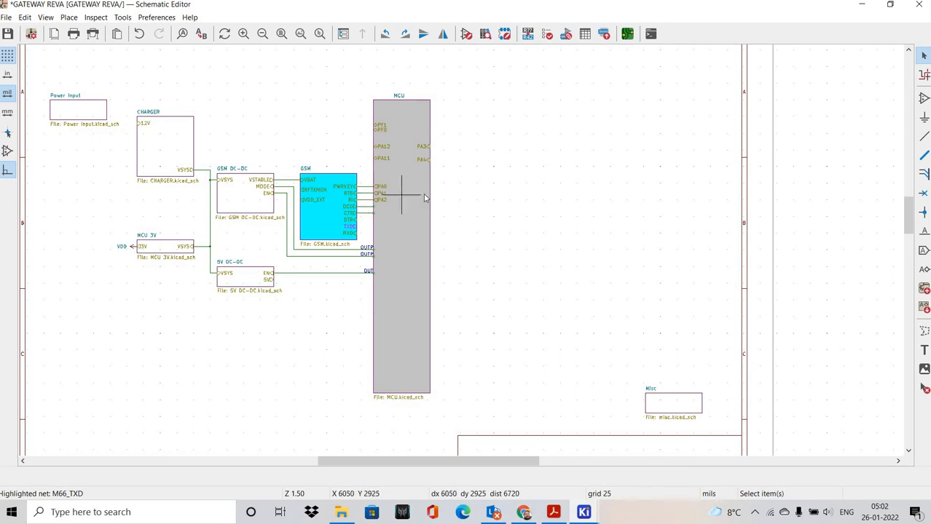
Add the bold 200 mil text TOP SHEET as a heading above the MCU block on the root sheet
{"action": "scroll", "coordinate": [452, 233], "scroll_direction": "down", "scroll_amount": 3}
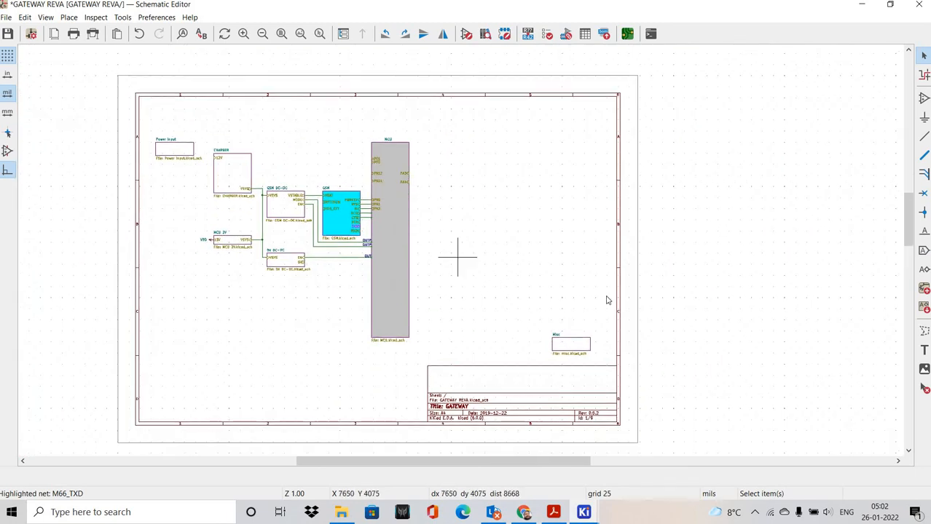
{"action": "middle_click_drag", "start_coordinate": [457, 257], "coordinate": [474, 277]}
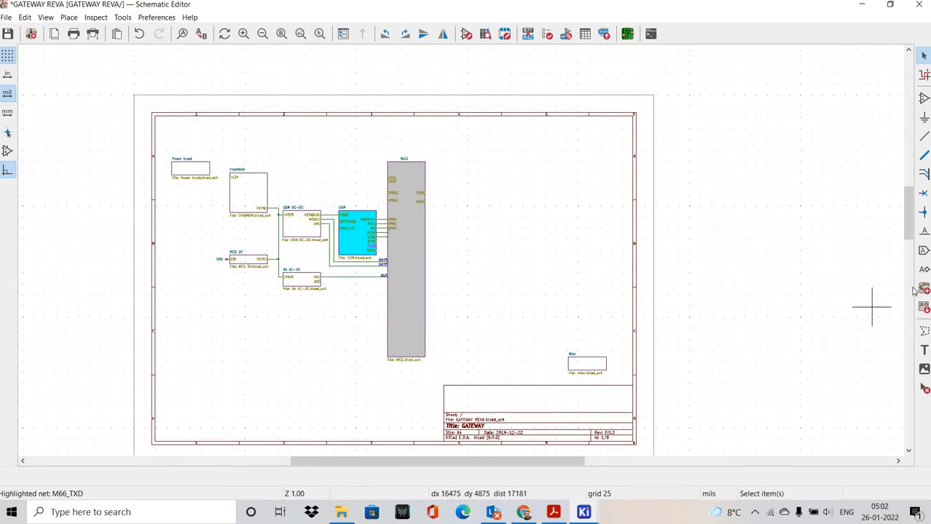
{"action": "left_click", "coordinate": [923, 350]}
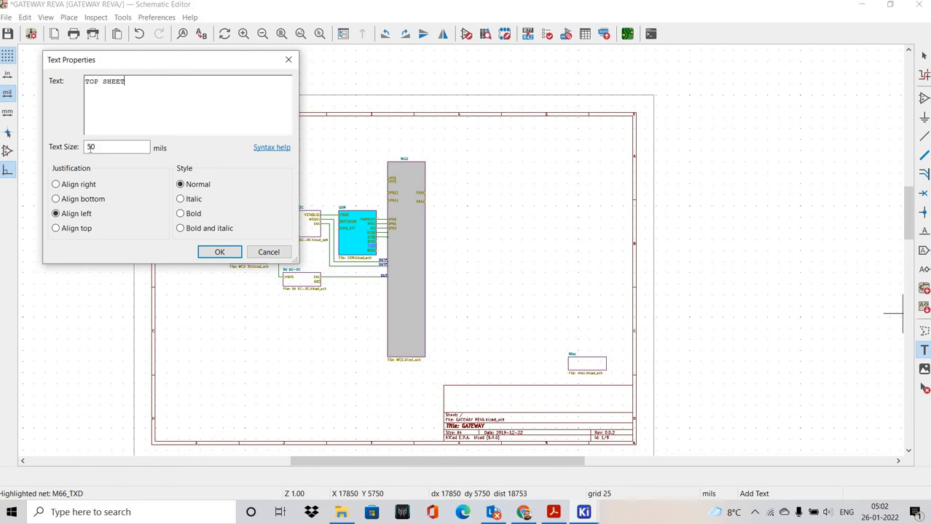
{"action": "key", "text": "Tab"}
{"action": "type", "text": "200"}
{"action": "left_click", "coordinate": [180, 213]}
{"action": "left_click", "coordinate": [220, 252]}
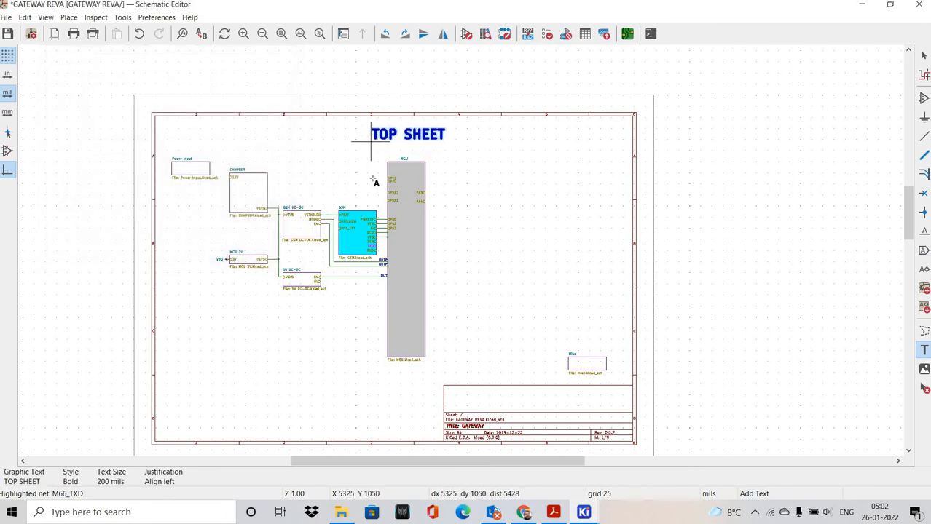
{"action": "left_click", "coordinate": [372, 141]}
Move the TOP SHEET heading slightly upward, closer to the upper border of the drawing frame
{"action": "middle_click_drag", "start_coordinate": [458, 175], "coordinate": [493, 145]}
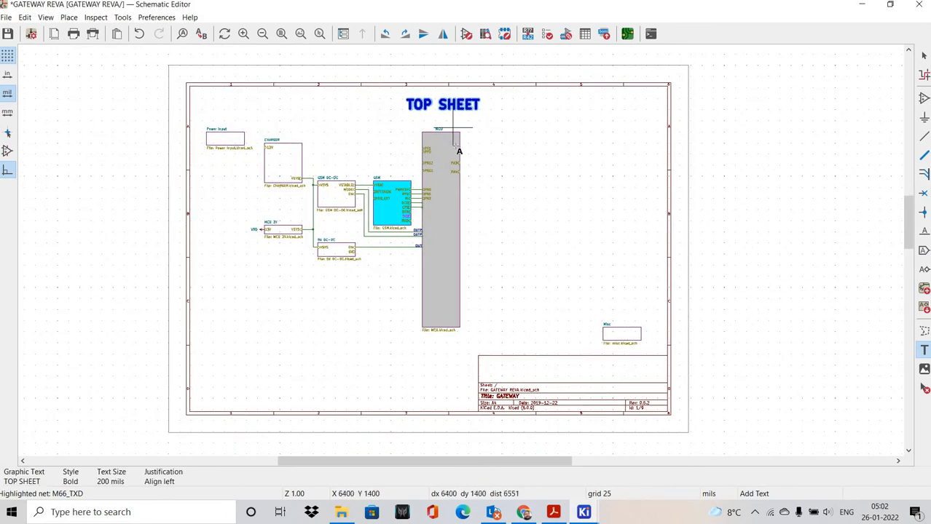
{"action": "scroll", "coordinate": [458, 124], "scroll_direction": "up", "scroll_amount": 1}
{"action": "scroll", "coordinate": [422, 215], "scroll_direction": "up", "scroll_amount": 1}
{"action": "middle_click_drag", "start_coordinate": [456, 236], "coordinate": [445, 182]}
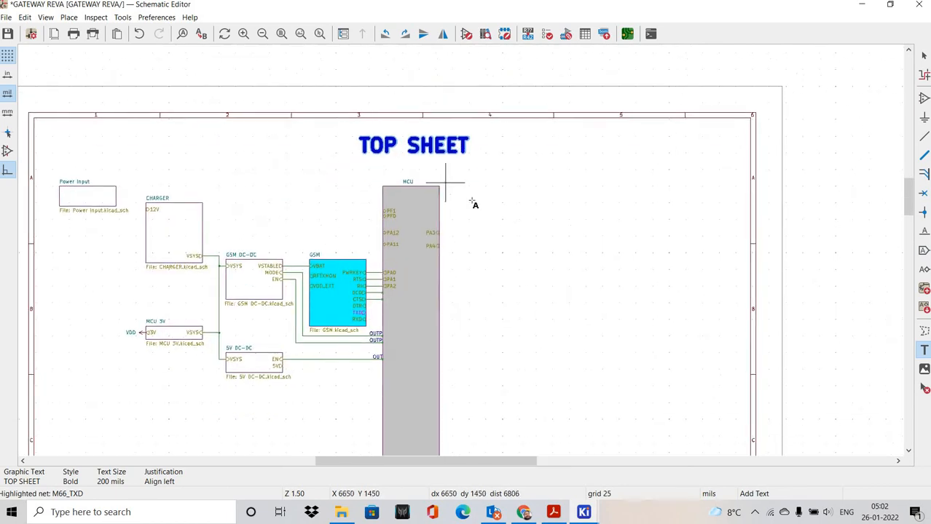
{"action": "scroll", "coordinate": [472, 202], "scroll_direction": "down", "scroll_amount": 3, "text": "shift"}
{"action": "scroll", "coordinate": [453, 188], "scroll_direction": "up", "scroll_amount": 2, "text": "shift"}
{"action": "key", "text": "m"}
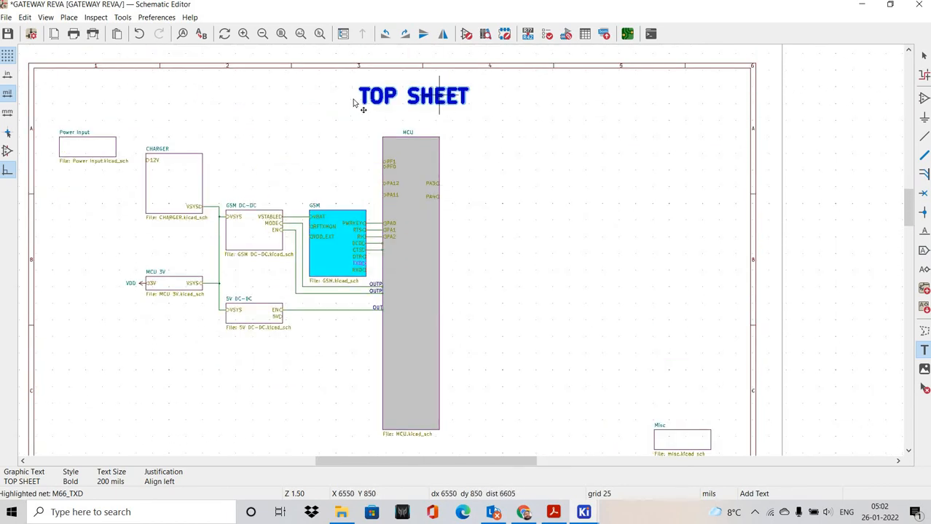
{"action": "left_click", "coordinate": [358, 95]}
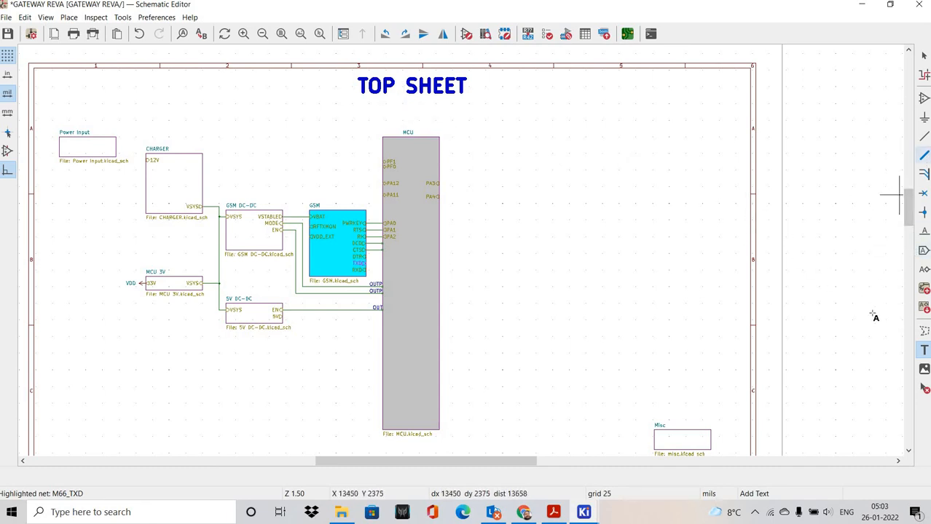
Create the bold text GATWAY at 100 mils for a subtitle beneath the TOP SHEET heading
{"action": "left_click", "coordinate": [310, 143]}
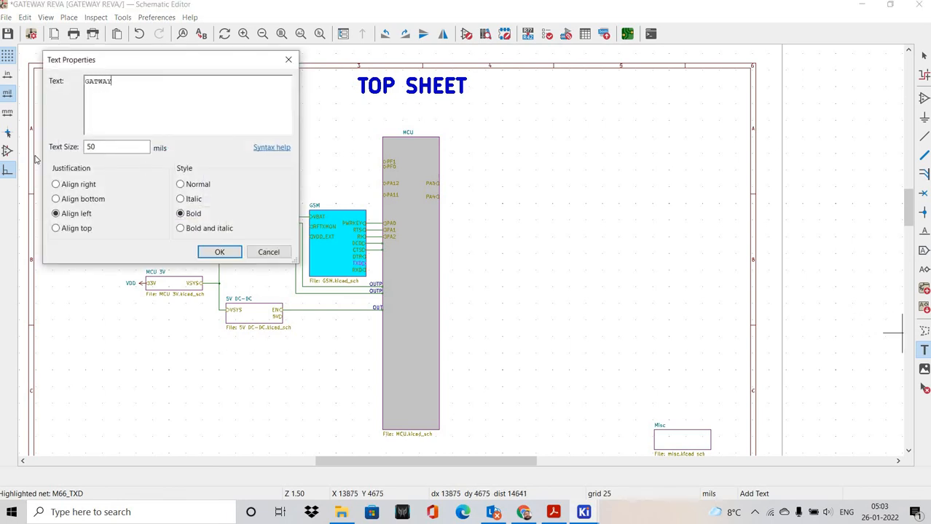
{"action": "key", "text": "Tab"}
{"action": "type", "text": "100"}
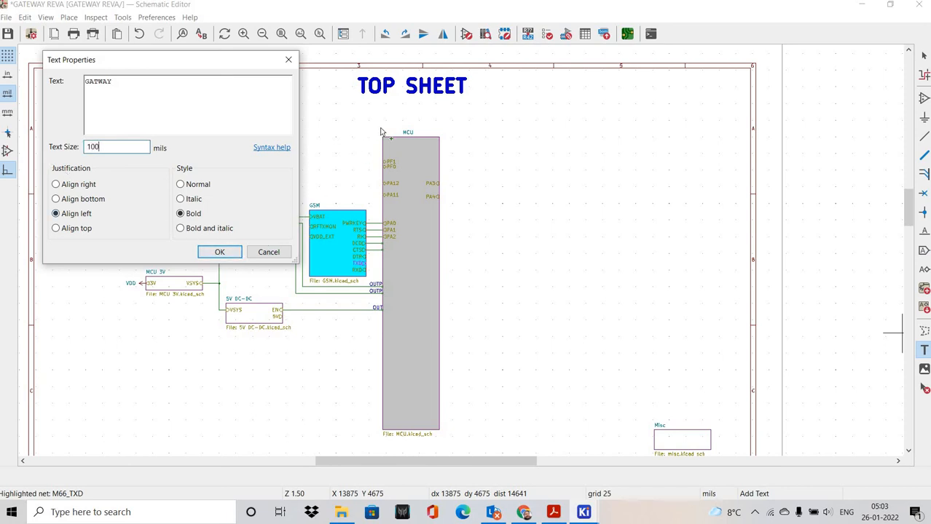
{"action": "left_click", "coordinate": [219, 252]}
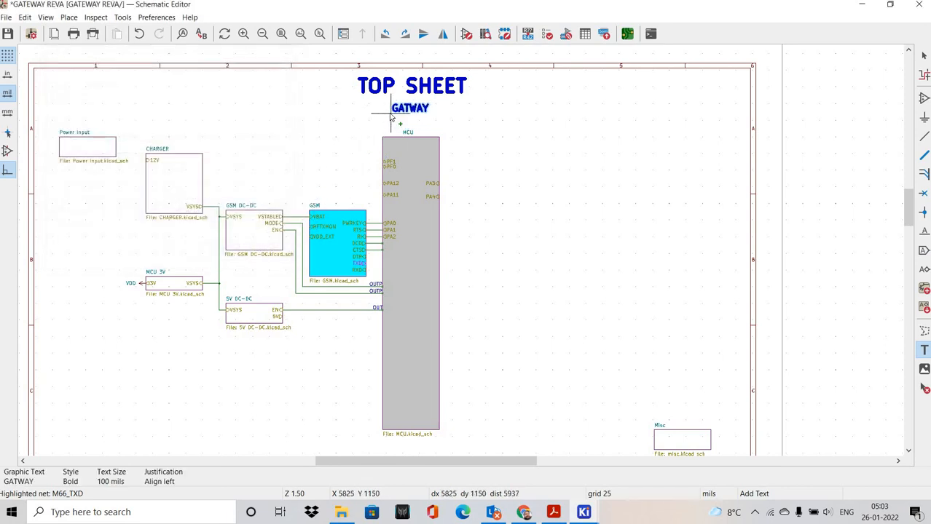
Set the GATWAY text size to 150 mils and center the subtitle between the TOP SHEET heading and the MCU block
{"action": "left_click", "coordinate": [225, 127]}
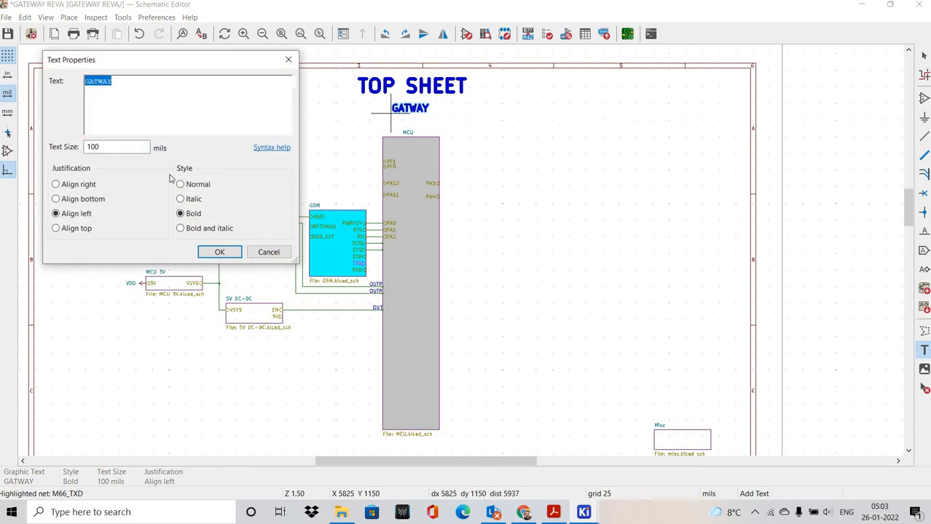
{"action": "key", "text": "Tab"}
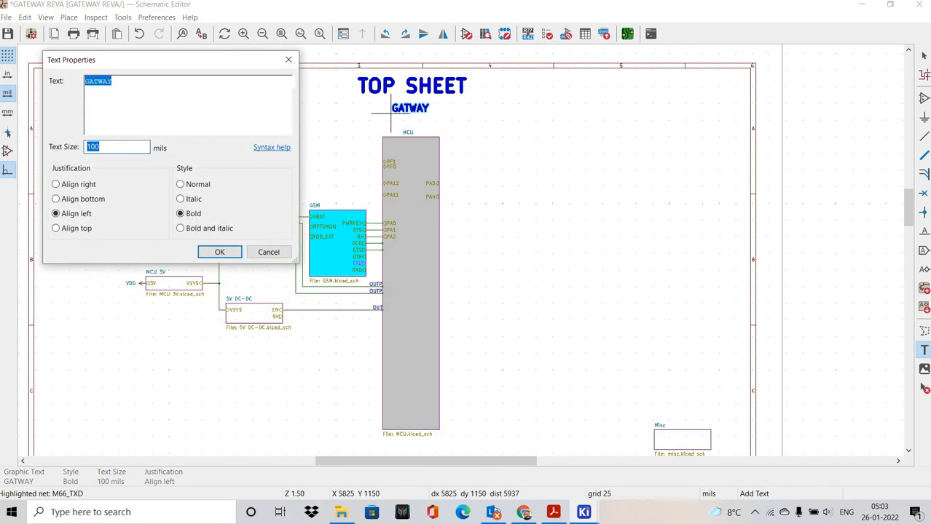
{"action": "type", "text": "15"}
{"action": "left_click", "coordinate": [220, 251]}
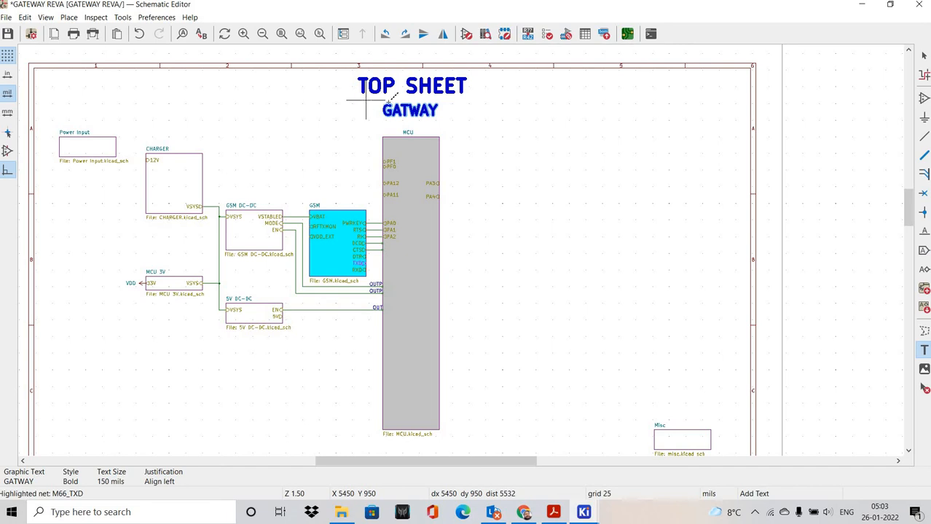
Underline TOP SHEET with a dashed graphic line about 1425 mils long and GATWAY with a shorter one
{"action": "key", "text": "i"}
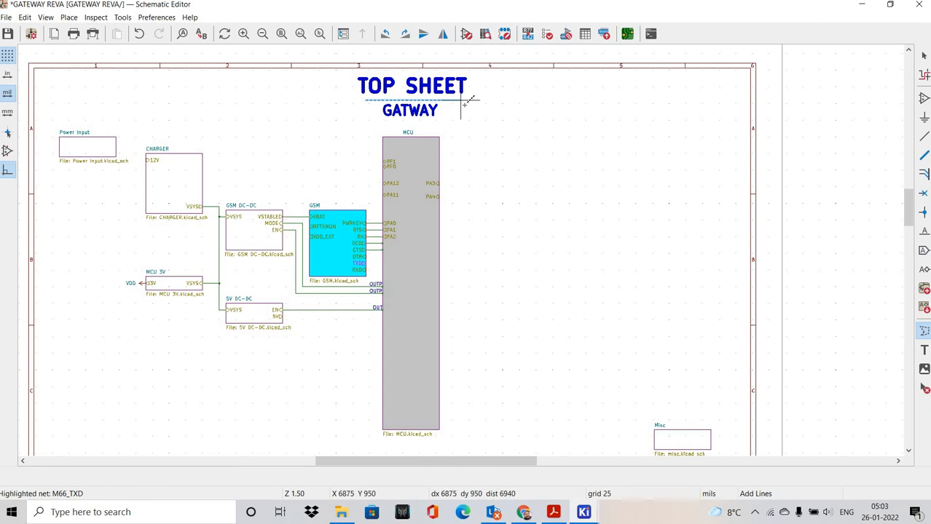
{"action": "left_click", "coordinate": [461, 102]}
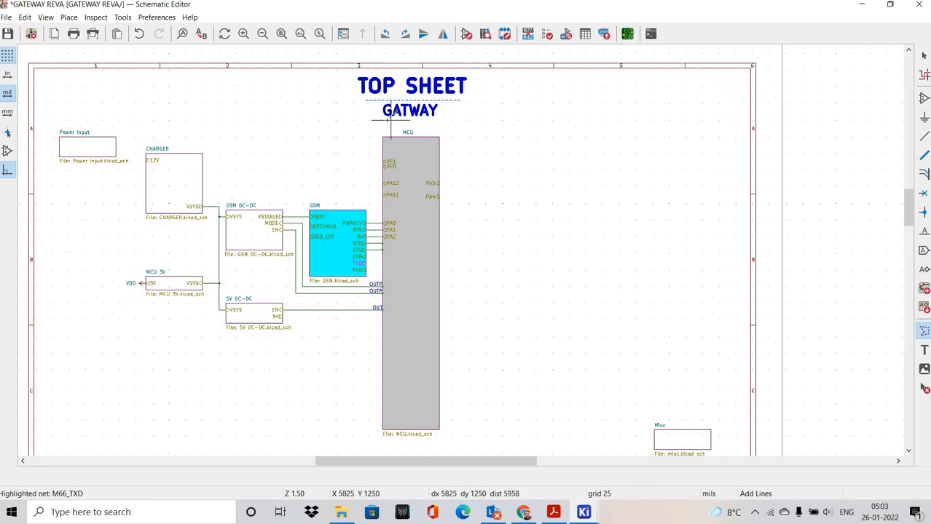
{"action": "double_click", "coordinate": [440, 120]}
{"action": "scroll", "coordinate": [452, 254], "scroll_direction": "down", "scroll_amount": 1, "text": "shift"}
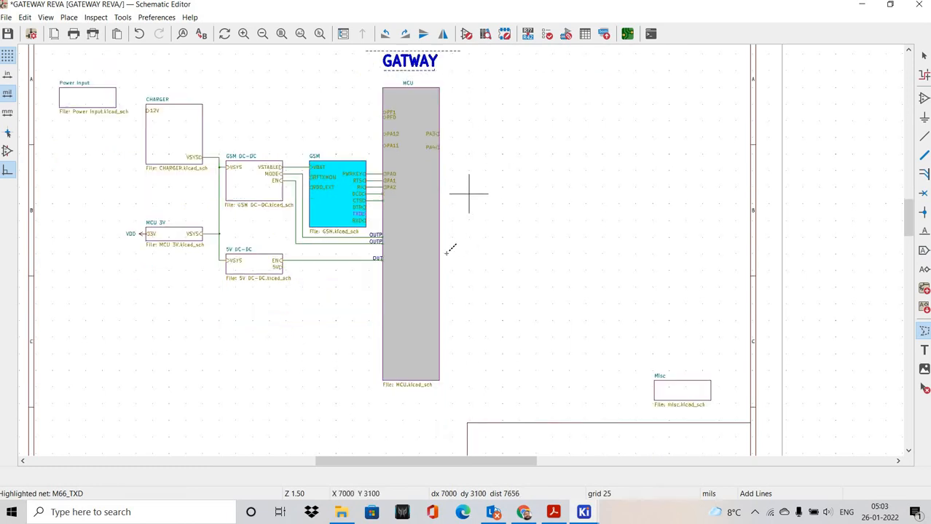
Switch from the root sheet to the 5V DC-DC child sheet (page 2) through the hierarchy navigator
{"action": "scroll", "coordinate": [451, 249], "scroll_direction": "down", "scroll_amount": 2}
{"action": "scroll", "coordinate": [455, 248], "scroll_direction": "up", "scroll_amount": 2}
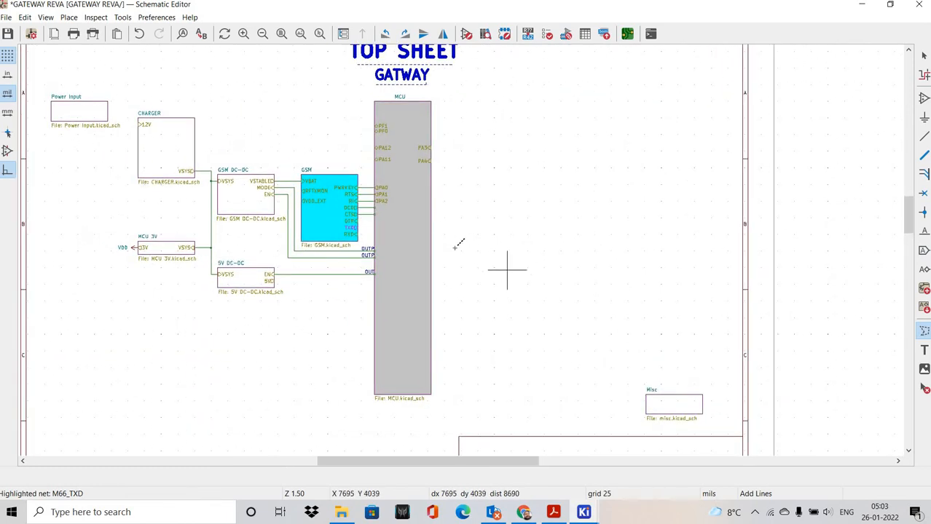
{"action": "scroll", "coordinate": [437, 218], "scroll_direction": "down", "scroll_amount": 2}
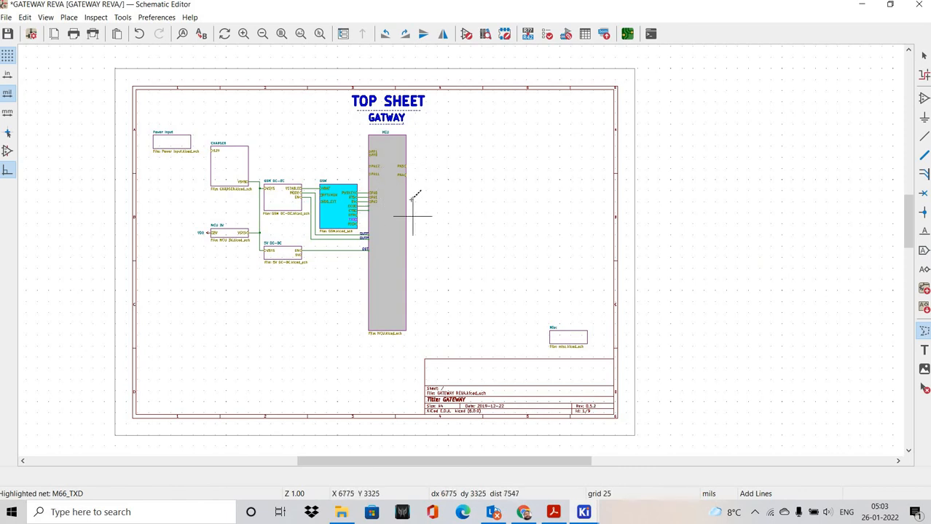
{"action": "left_click", "coordinate": [45, 16]}
{"action": "left_click", "coordinate": [83, 43]}
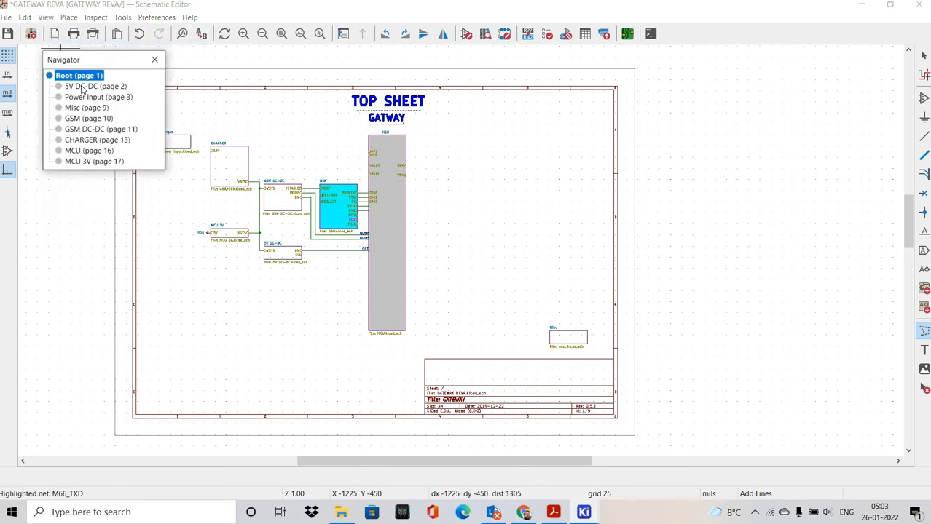
{"action": "left_click", "coordinate": [95, 86]}
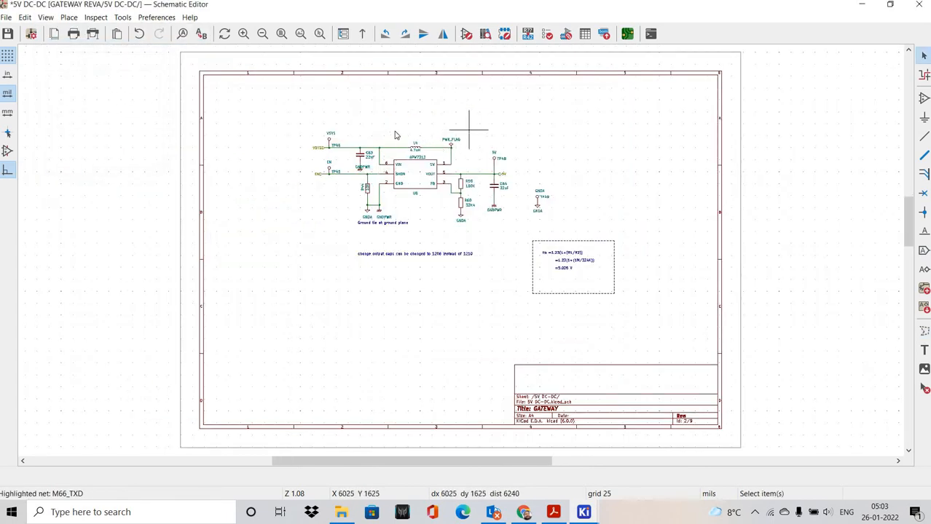
{"action": "middle_click_drag", "start_coordinate": [474, 141], "coordinate": [437, 148]}
{"action": "scroll", "coordinate": [437, 145], "scroll_direction": "up", "scroll_amount": 2}
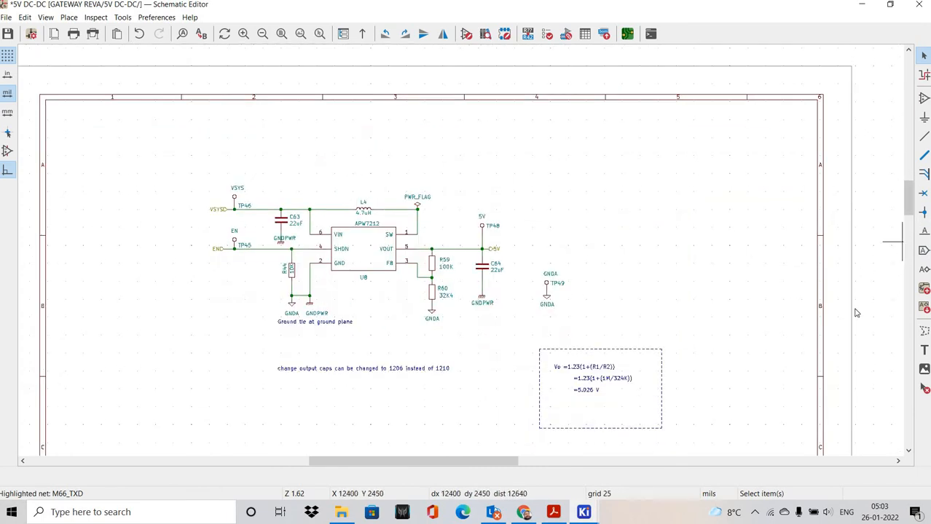
Add the bold heading 5V DC-DC at 200 mils above the converter circuit, near the upper border of the drawing frame
{"action": "left_click", "coordinate": [923, 351]}
{"action": "left_click", "coordinate": [892, 337]}
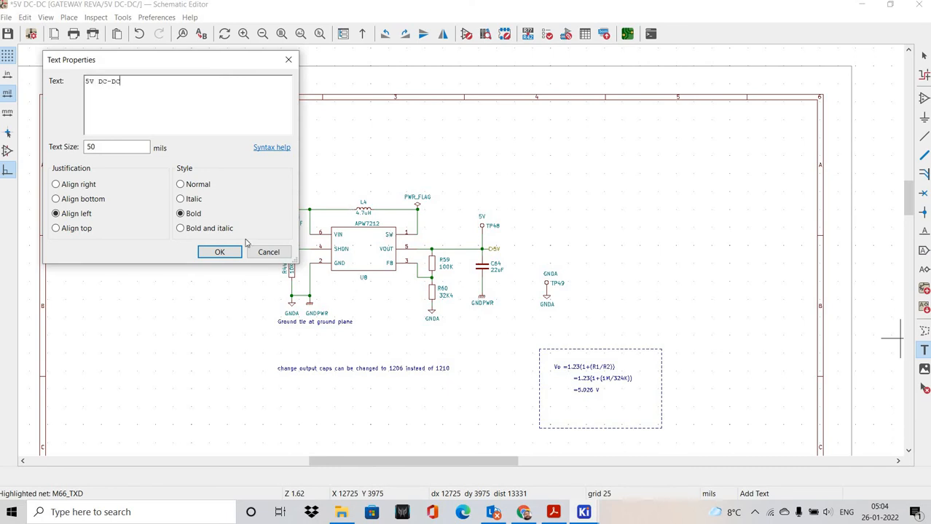
{"action": "key", "text": "Tab"}
{"action": "type", "text": "200"}
{"action": "left_click", "coordinate": [222, 252]}
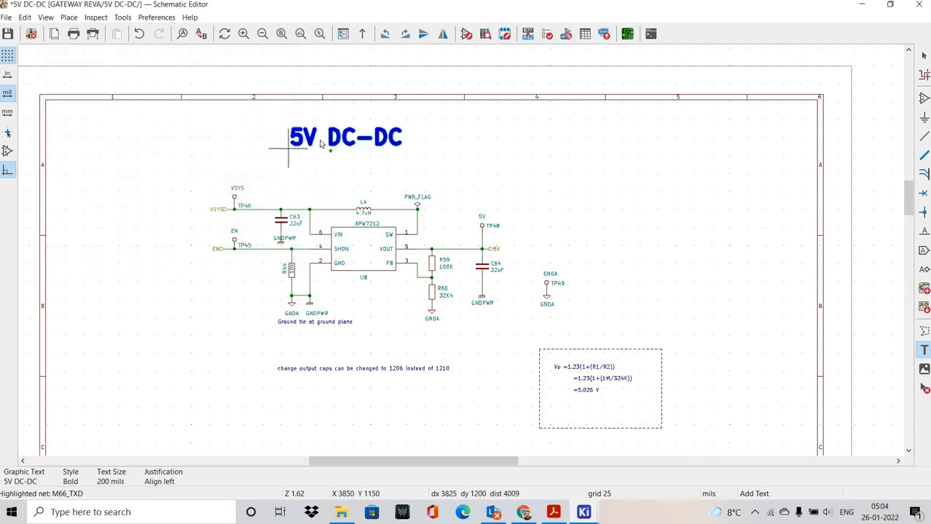
{"action": "left_click", "coordinate": [304, 135]}
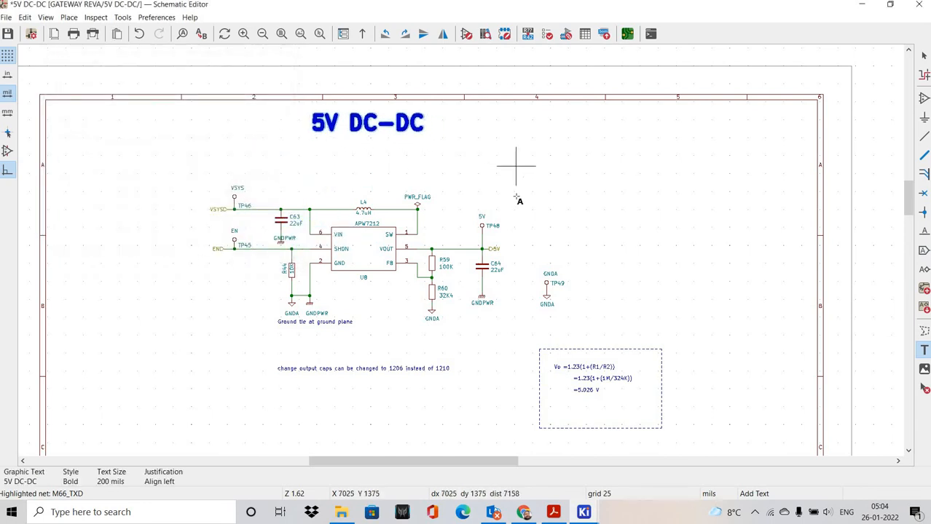
{"action": "scroll", "coordinate": [495, 182], "scroll_direction": "down", "scroll_amount": 2}
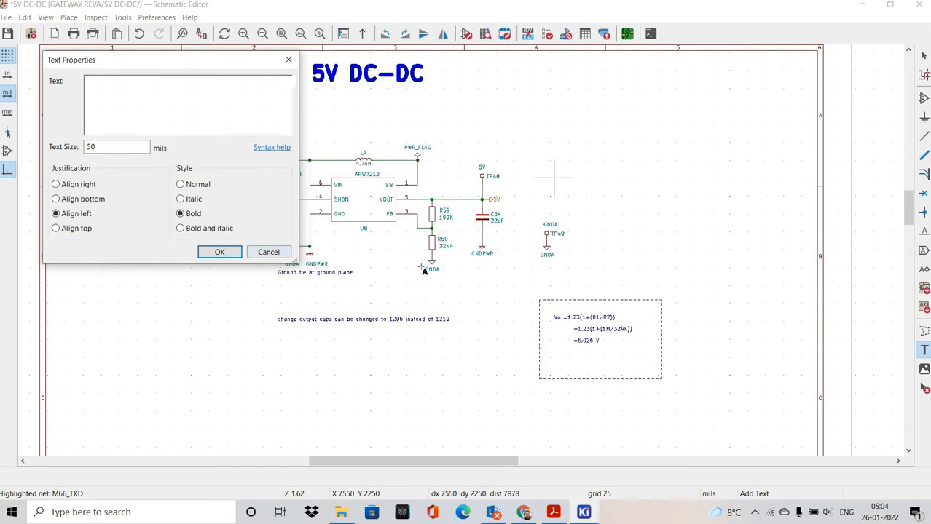
{"action": "key", "text": "Escape"}
{"action": "key", "text": "Home"}
{"action": "middle_click_drag", "start_coordinate": [608, 251], "coordinate": [577, 252]}
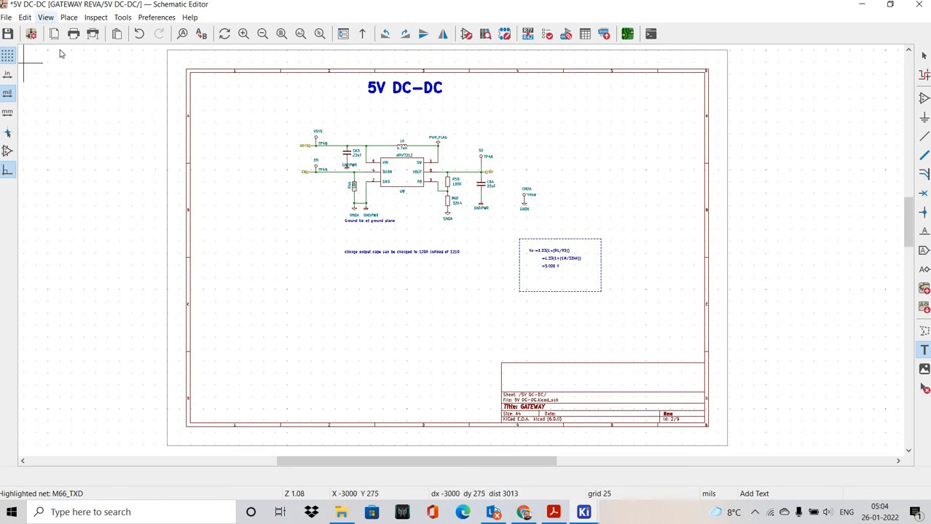
Switch to the GSM child sheet (page 10) through the hierarchy navigator and save the schematic changes
{"action": "left_click", "coordinate": [46, 16]}
{"action": "left_click", "coordinate": [73, 47]}
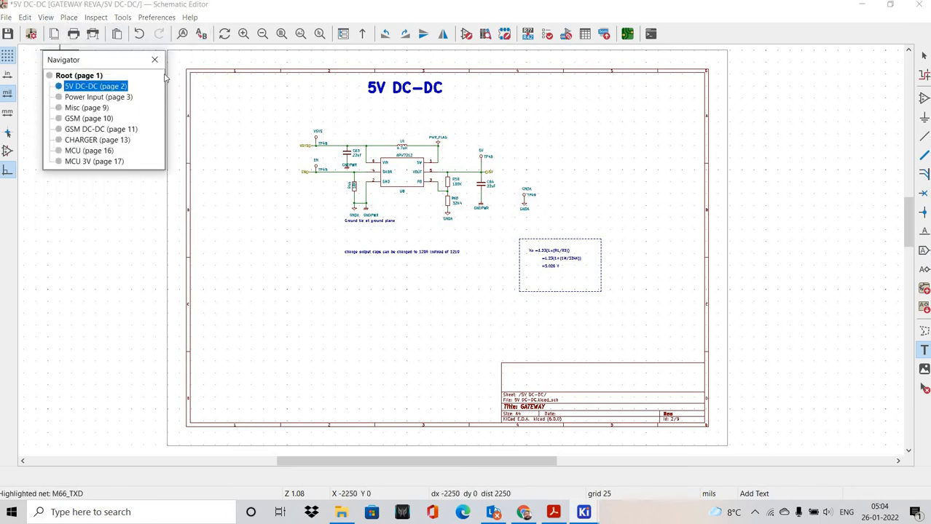
{"action": "left_click", "coordinate": [89, 118]}
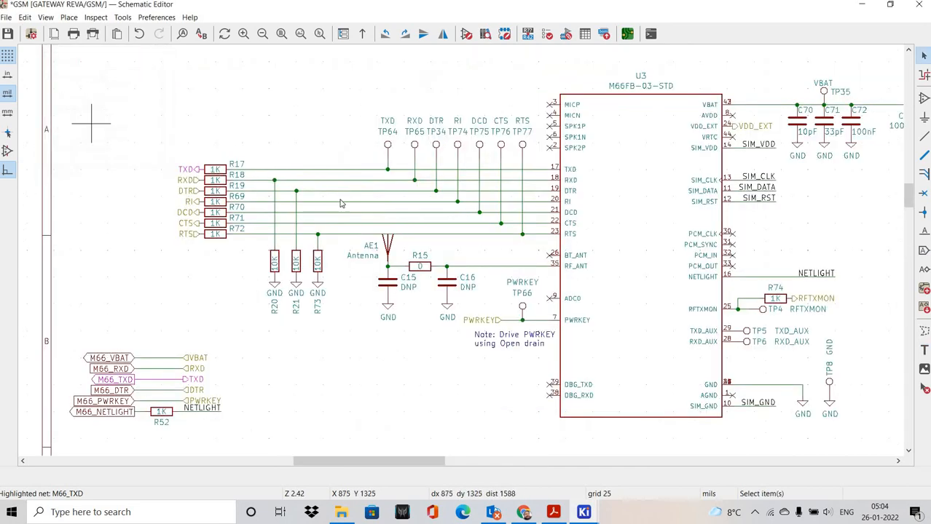
{"action": "scroll", "coordinate": [448, 250], "scroll_direction": "down", "scroll_amount": 3}
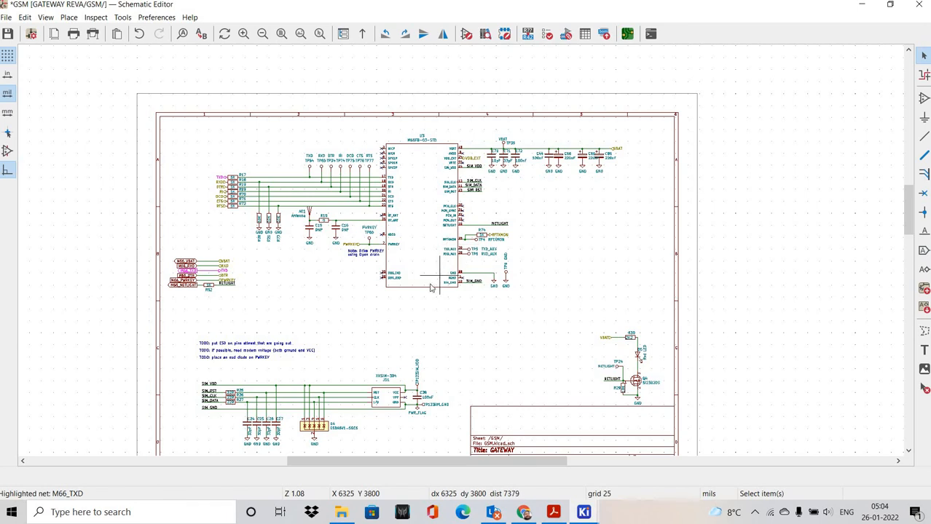
{"action": "scroll", "coordinate": [439, 276], "scroll_direction": "down", "scroll_amount": 1, "text": "shift"}
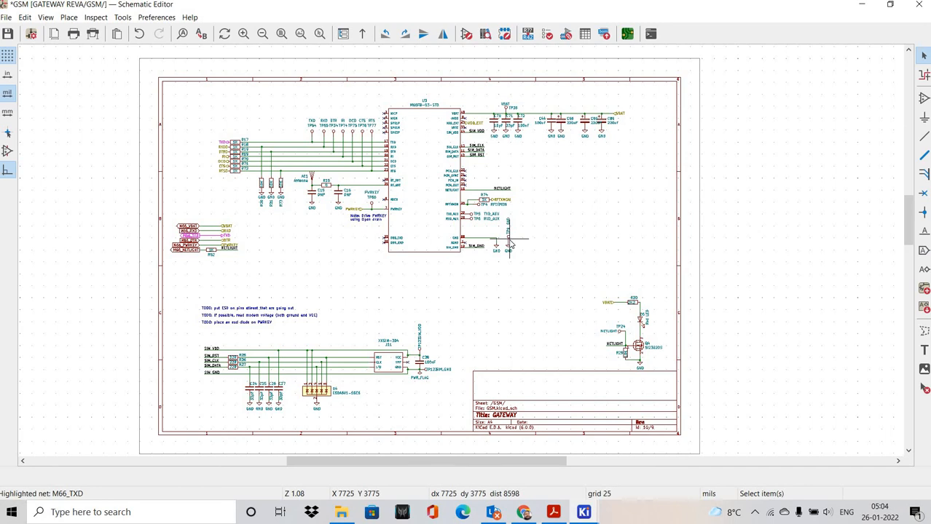
{"action": "key", "text": "ctrl+s"}
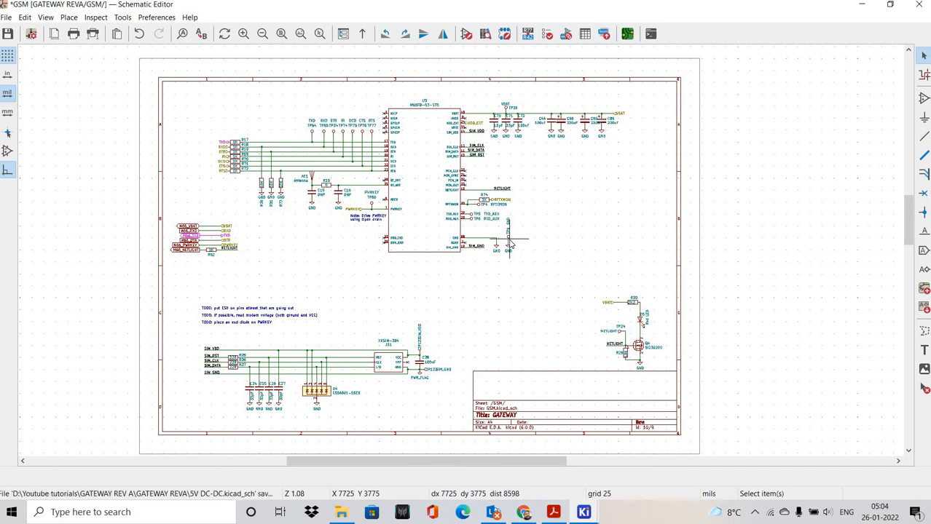